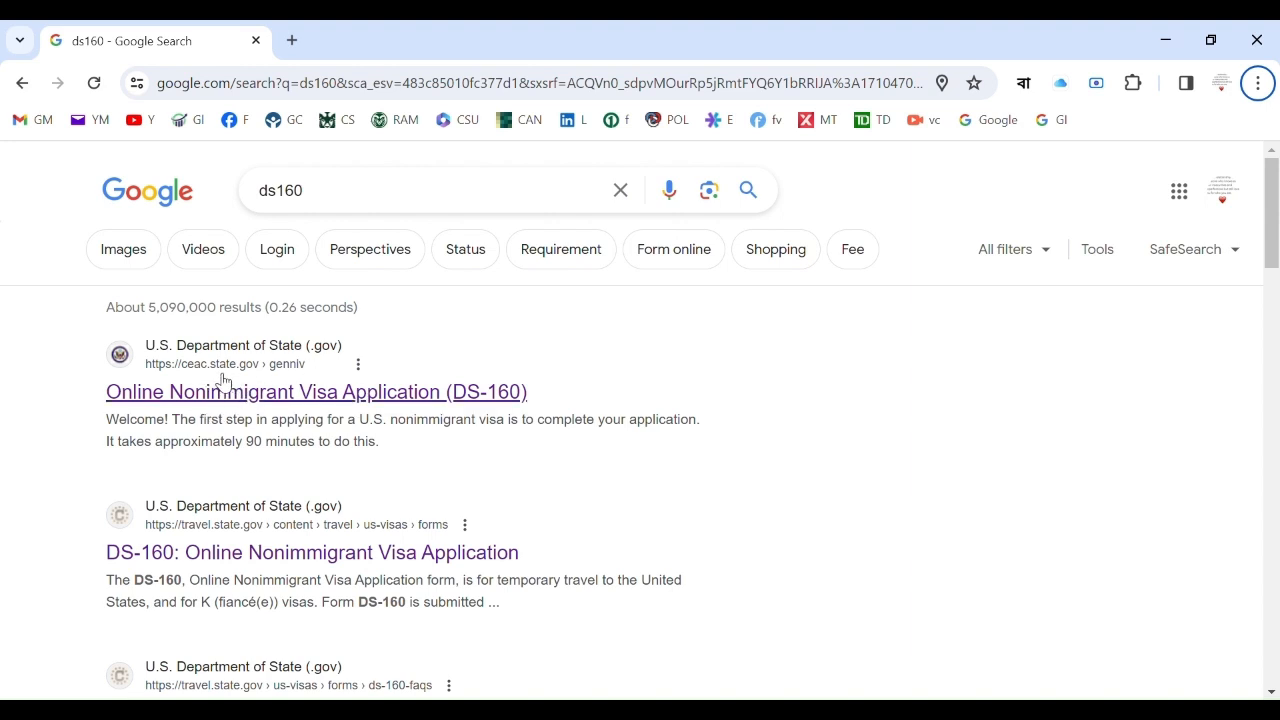
Open the official DS-160 start page and set the location to BANGLADESH, DHAKA.
{"action": "left_click", "coordinate": [481, 398]}
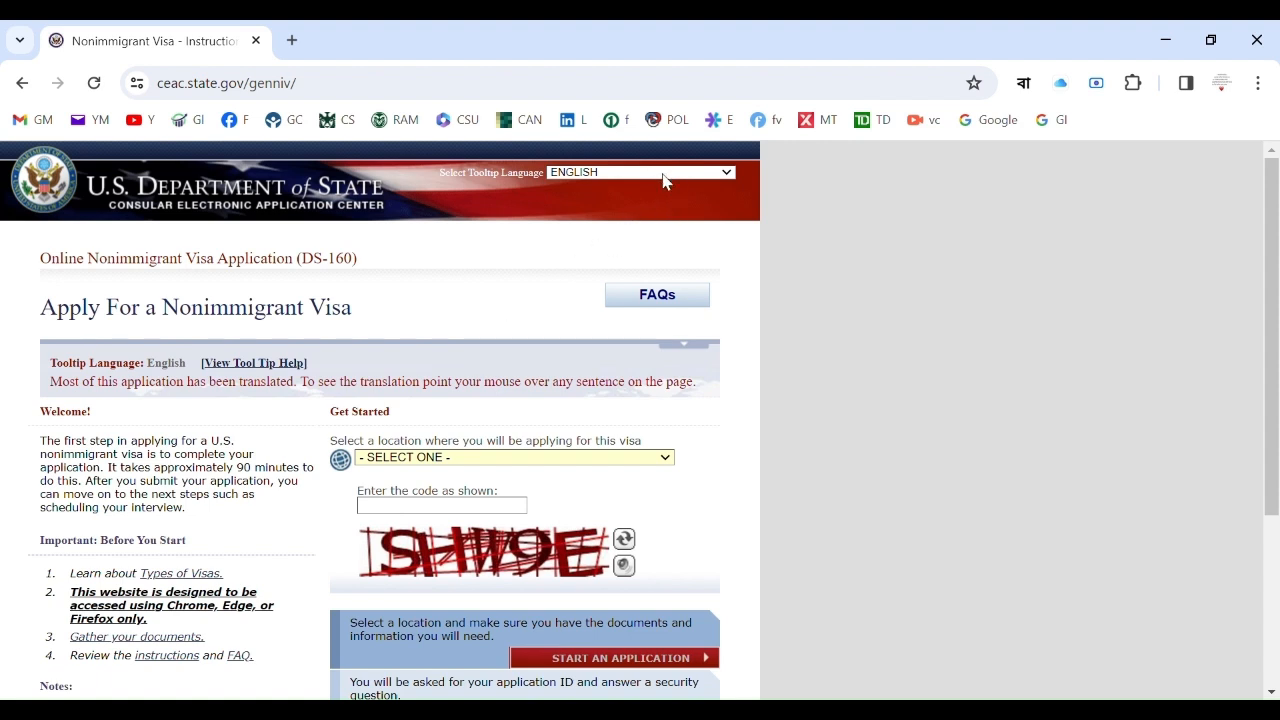
{"action": "left_click", "coordinate": [460, 337]}
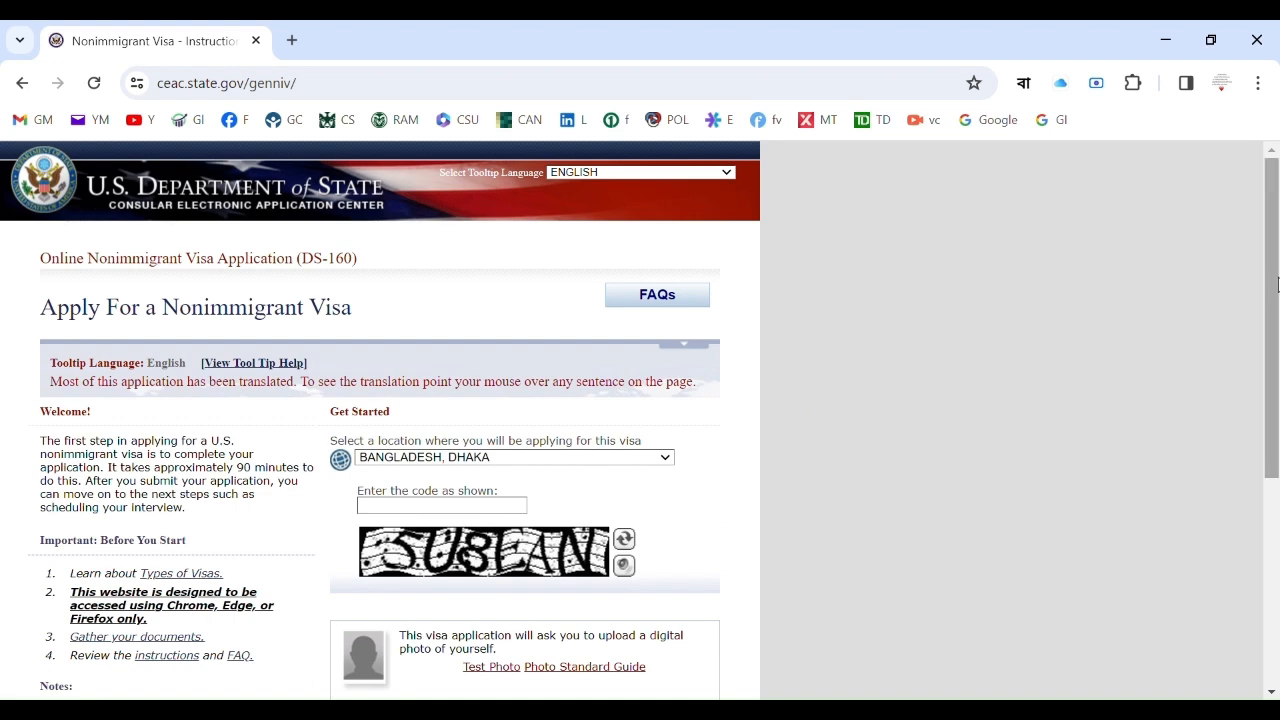
{"action": "left_click_drag", "start_coordinate": [1275, 271], "coordinate": [1275, 310]}
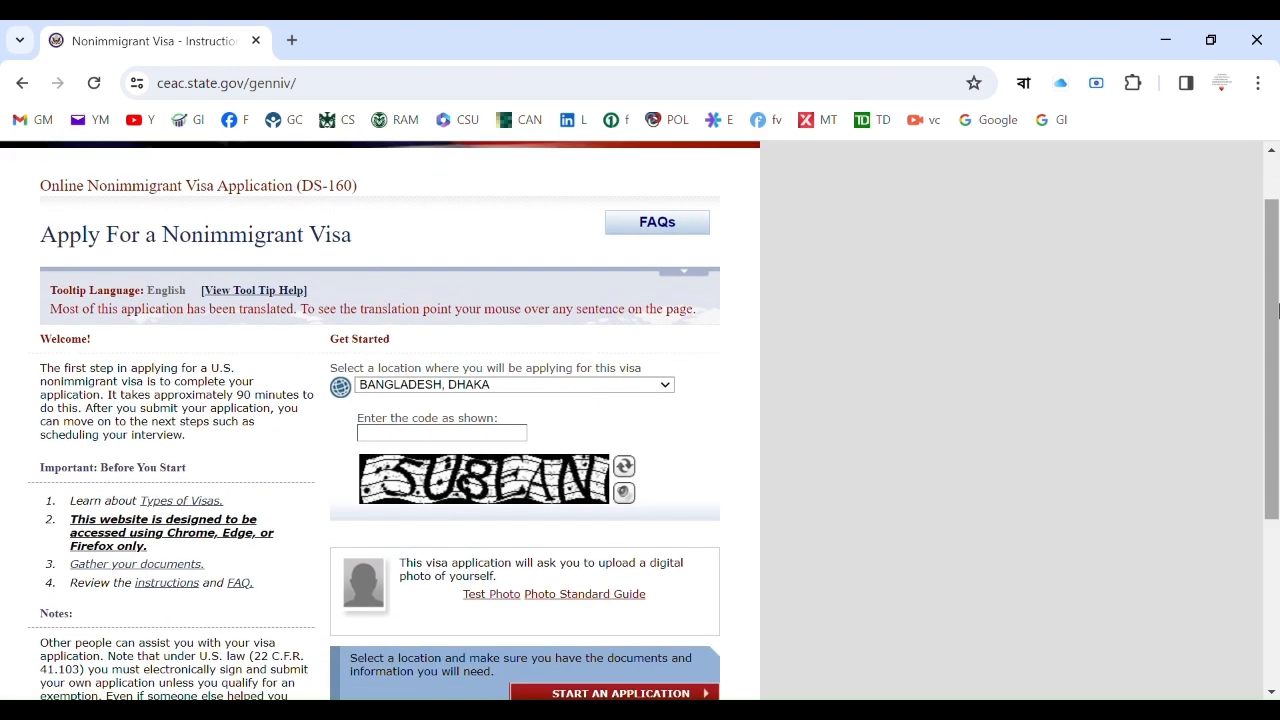
Enter the security code 5U8EAN shown in the image.
{"action": "left_click", "coordinate": [502, 440]}
{"action": "type", "text": "5"}
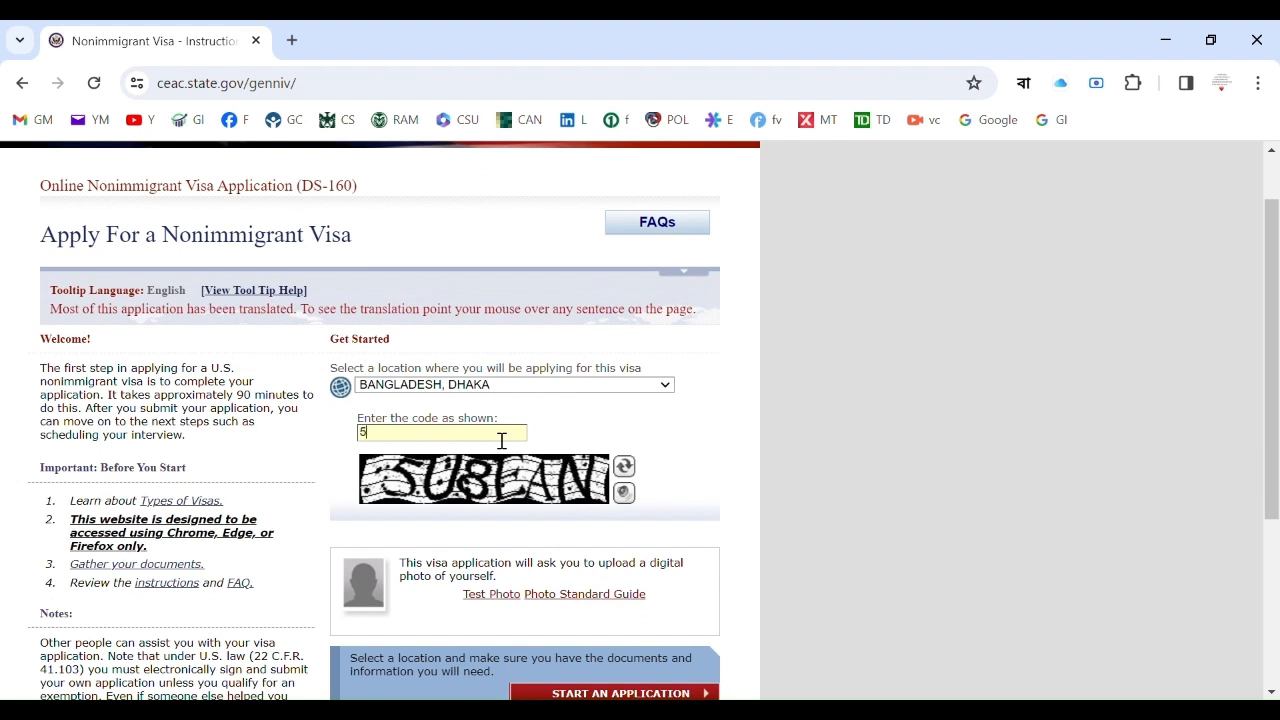
{"action": "type", "text": "U8EAN"}
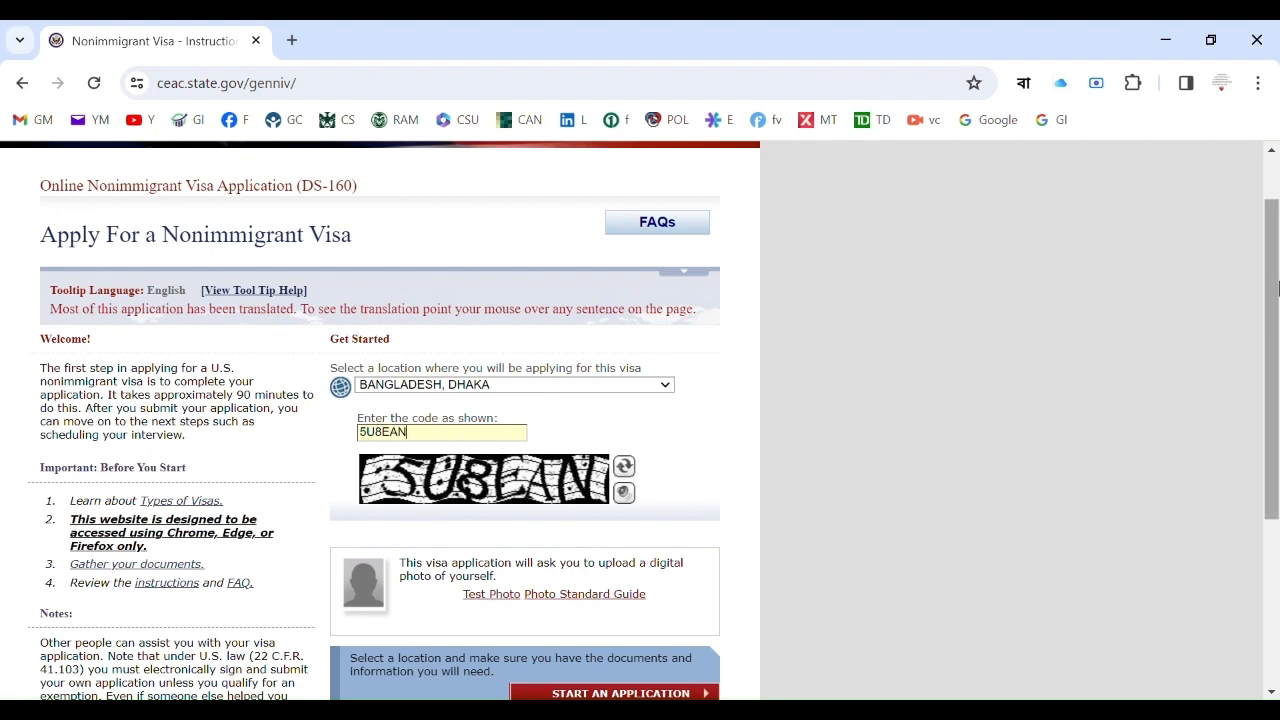
{"action": "left_click_drag", "start_coordinate": [1272, 275], "coordinate": [1277, 355]}
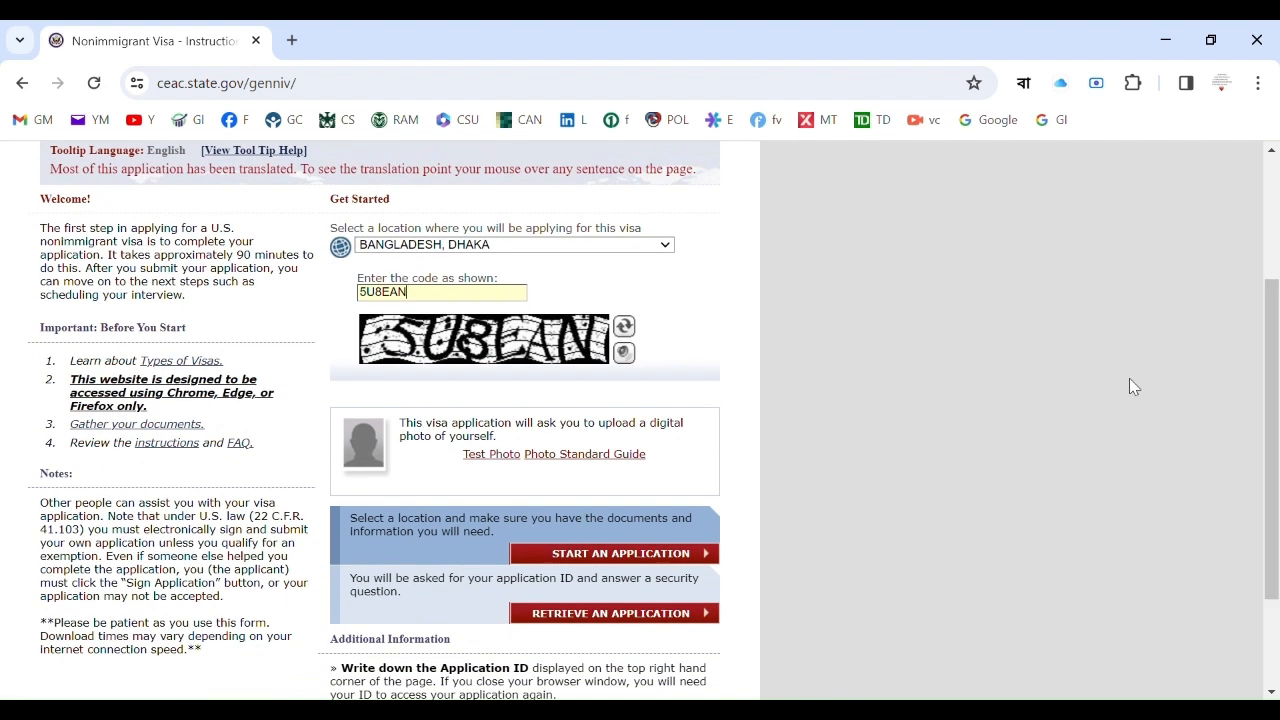
Start a new application and agree to the Computer Fraud and Abuse Act notices.
{"action": "left_click", "coordinate": [663, 558]}
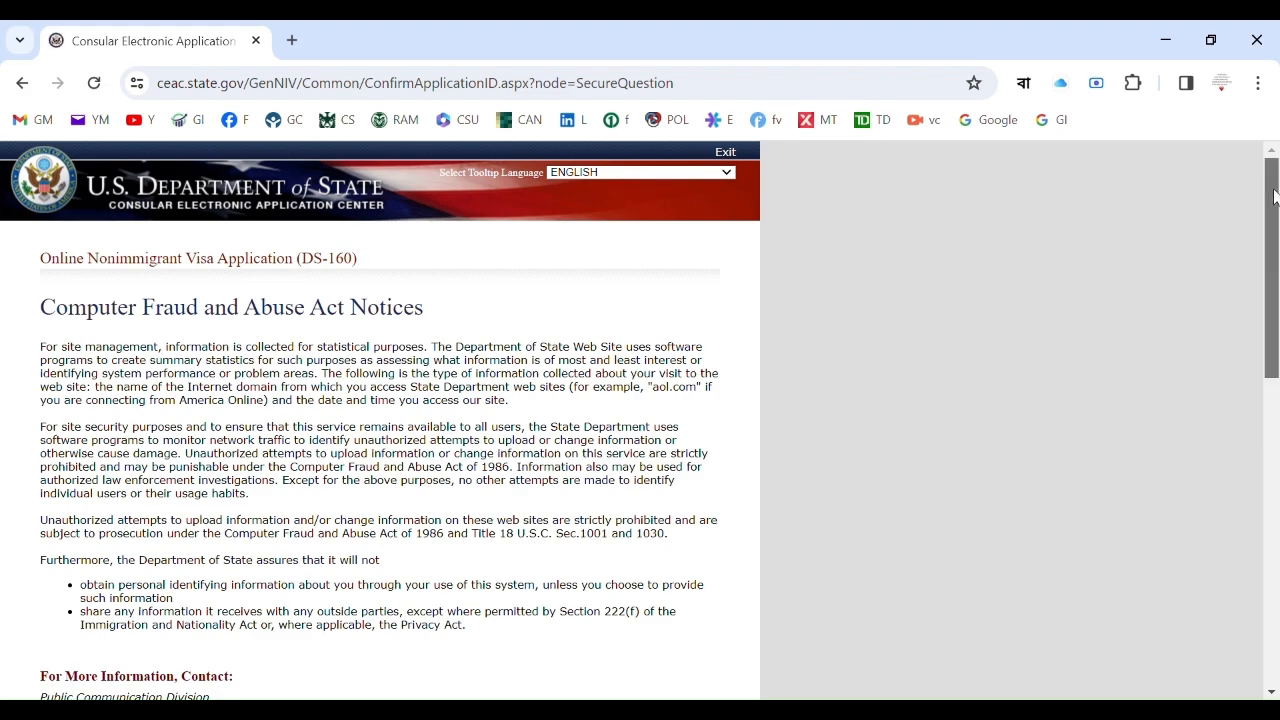
{"action": "left_click_drag", "start_coordinate": [1277, 198], "coordinate": [1277, 327]}
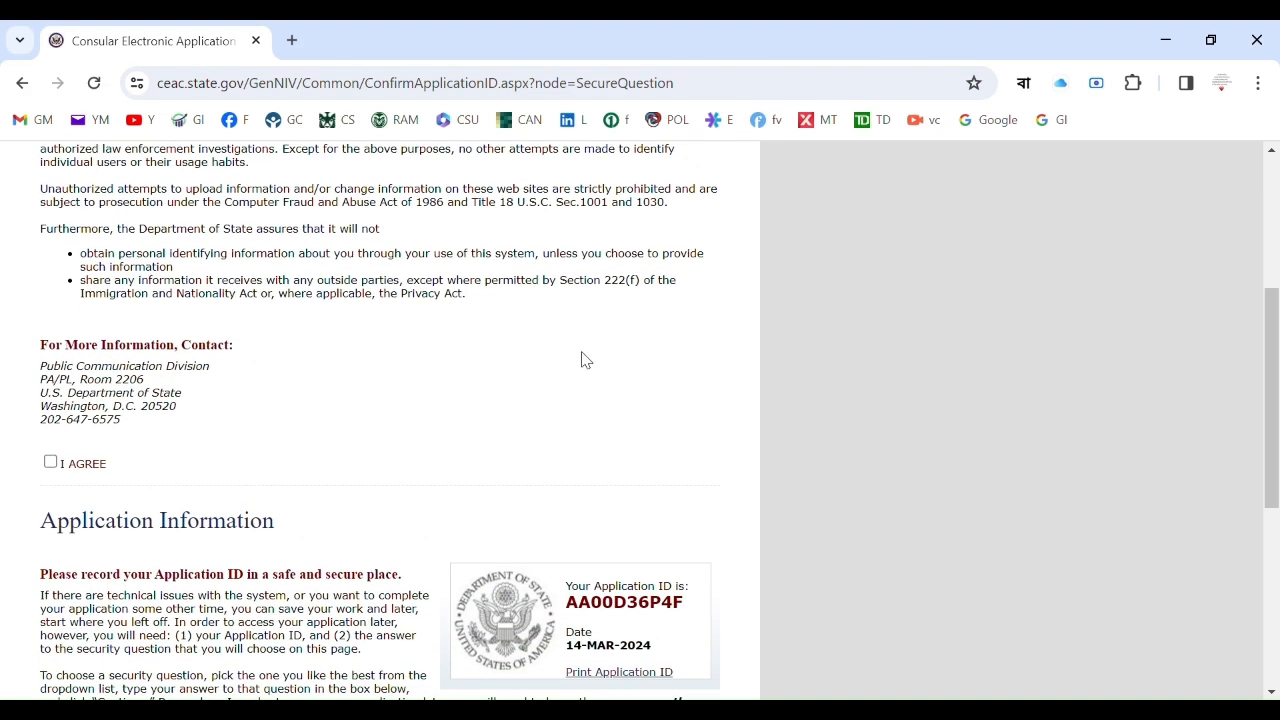
{"action": "left_click", "coordinate": [50, 464]}
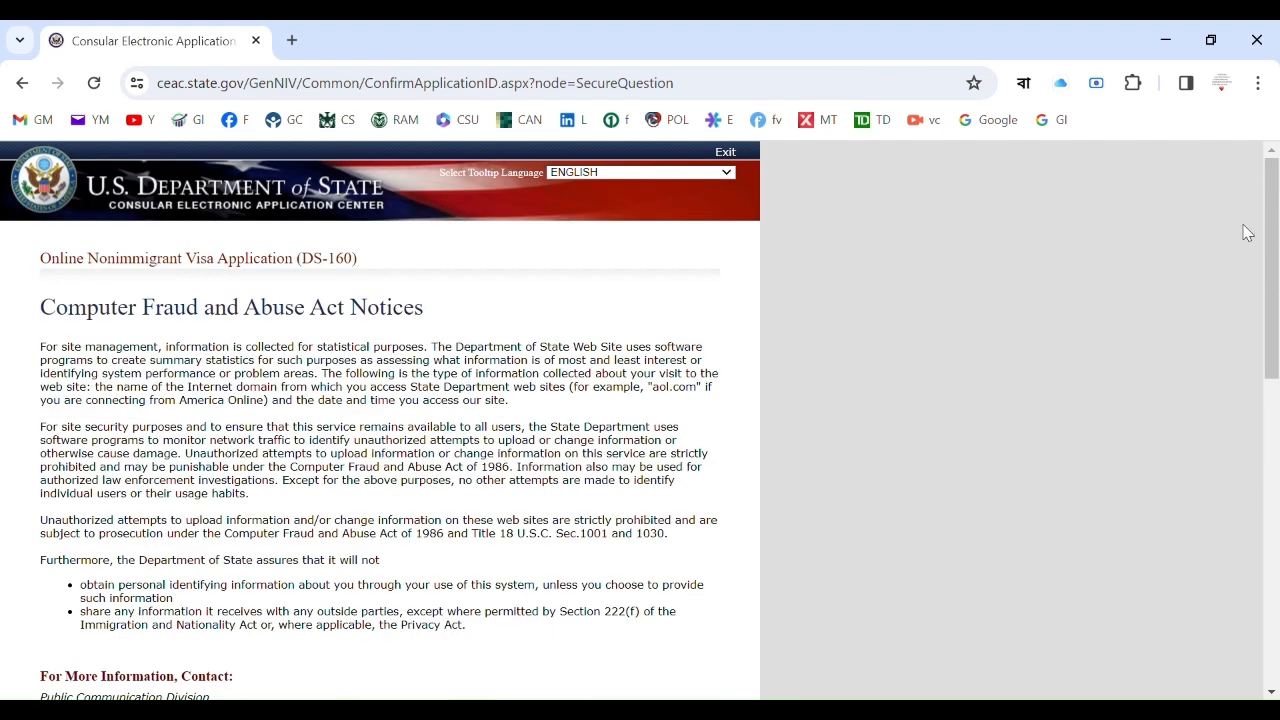
Choose the father's father's name security question, enter its answer, and continue.
{"action": "left_click_drag", "start_coordinate": [1276, 211], "coordinate": [1276, 448]}
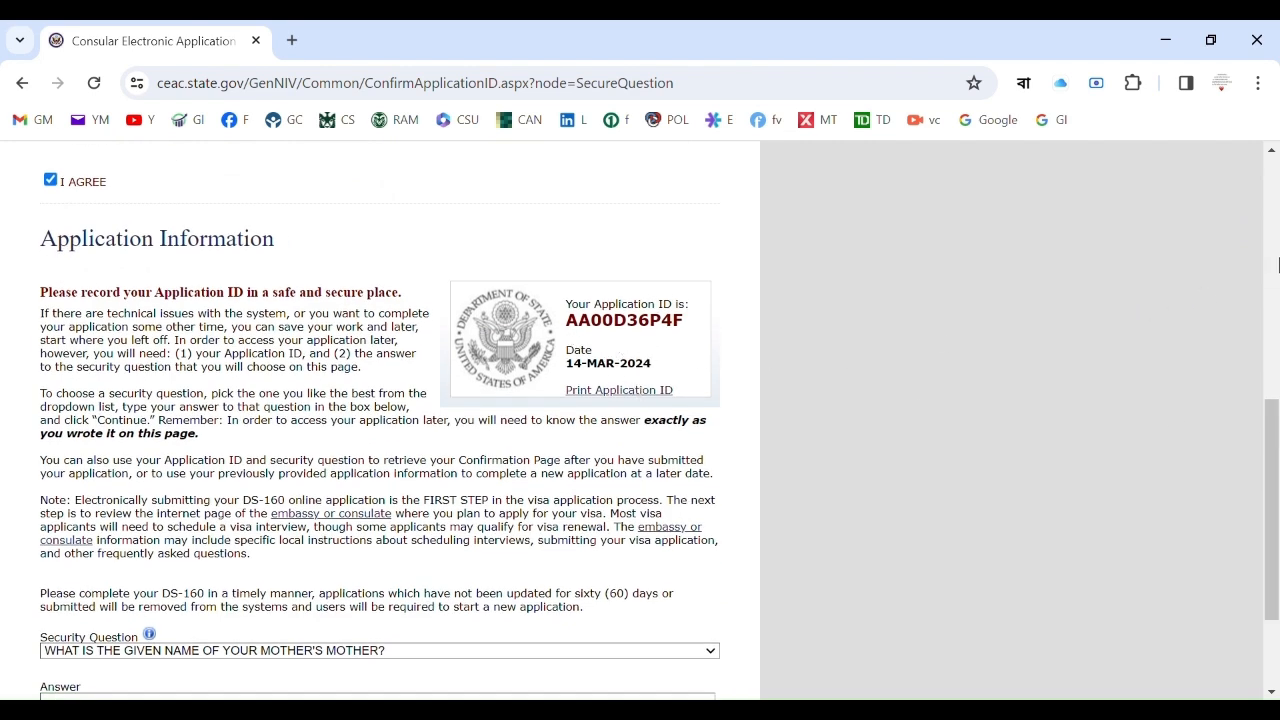
{"action": "scroll", "coordinate": [1277, 432], "scroll_direction": "down", "scroll_amount": 2}
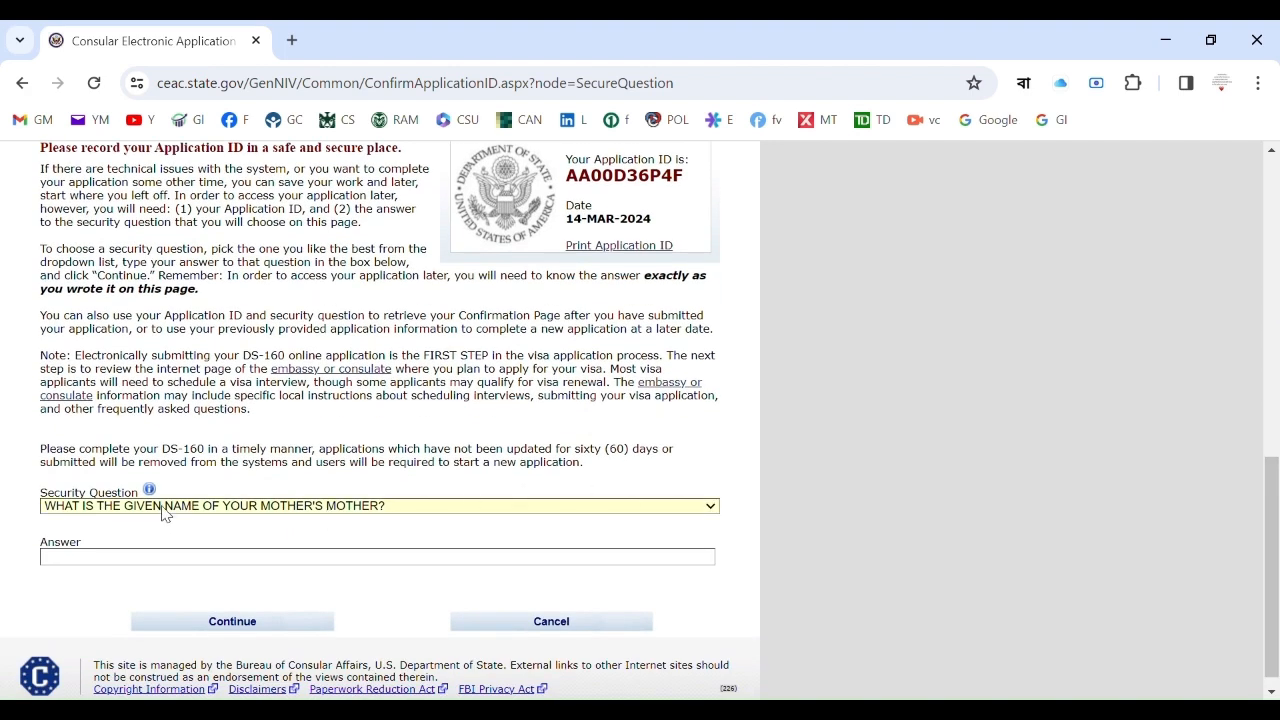
{"action": "left_click", "coordinate": [112, 227]}
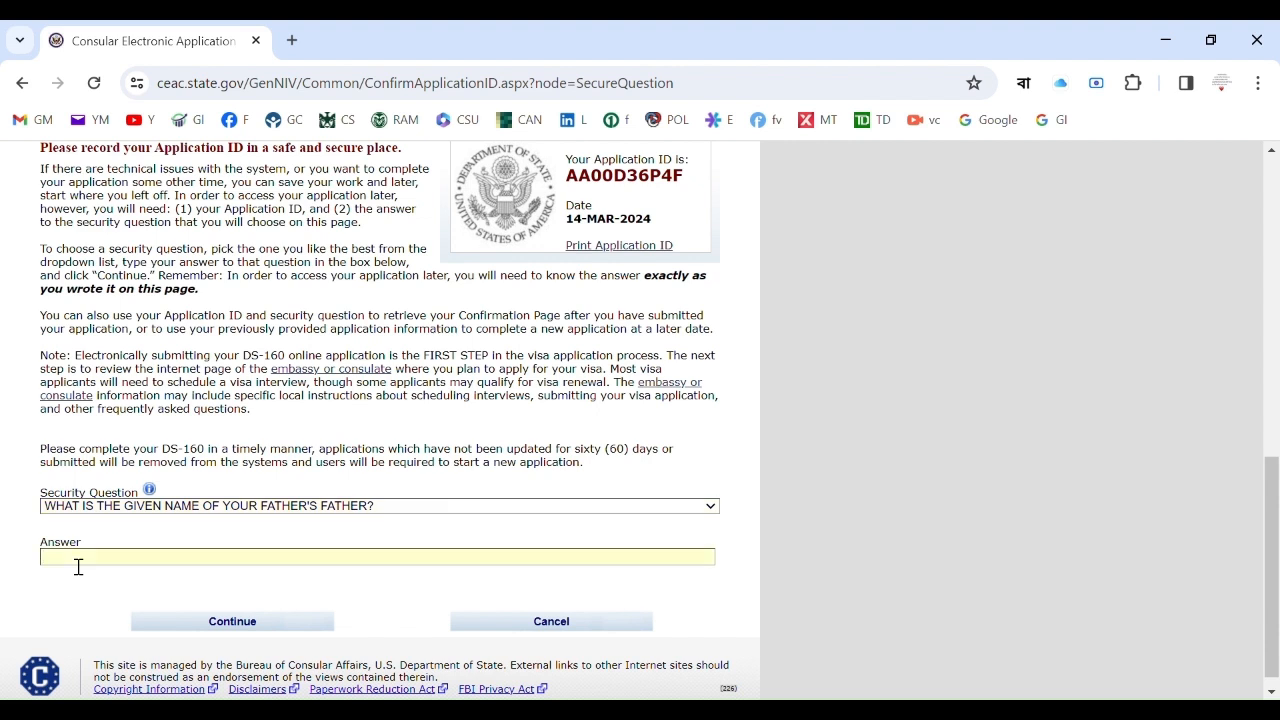
{"action": "left_click", "coordinate": [196, 624]}
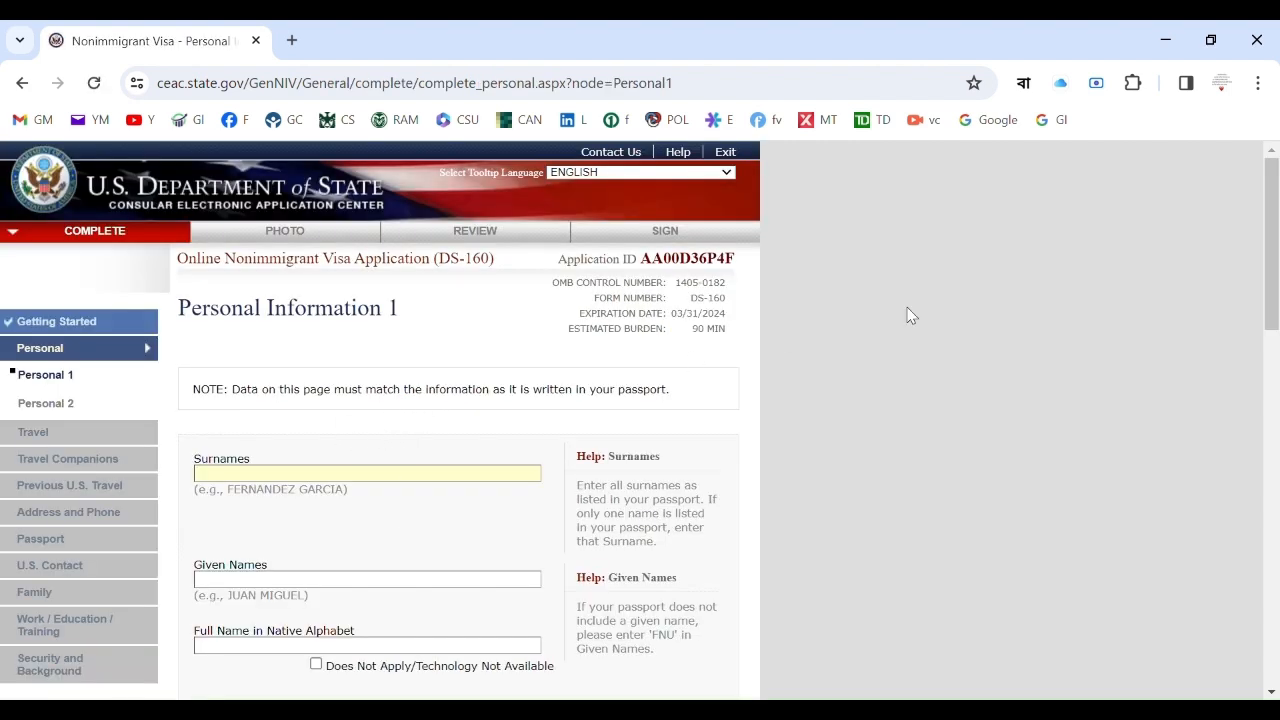
Put the applicant's given name into the Given Names field, correcting a misplaced entry.
{"action": "left_click_drag", "start_coordinate": [1274, 208], "coordinate": [1276, 548]}
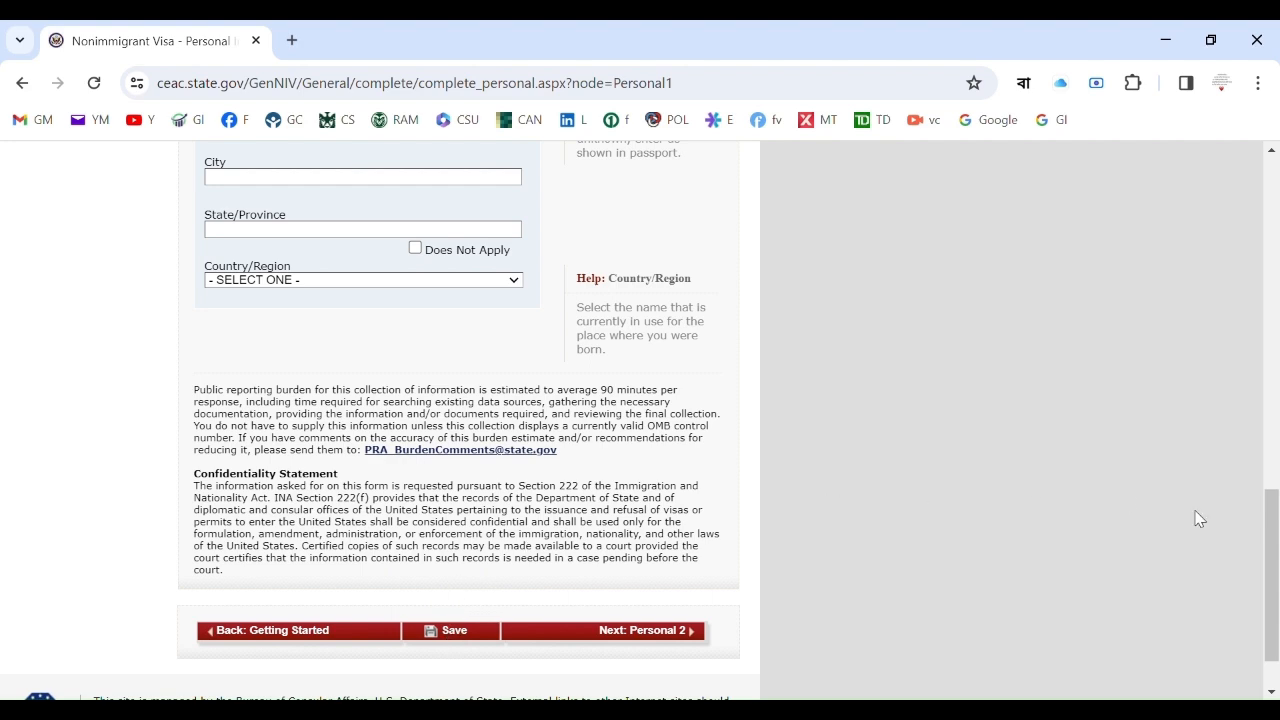
{"action": "left_click_drag", "start_coordinate": [1267, 564], "coordinate": [1249, 214]}
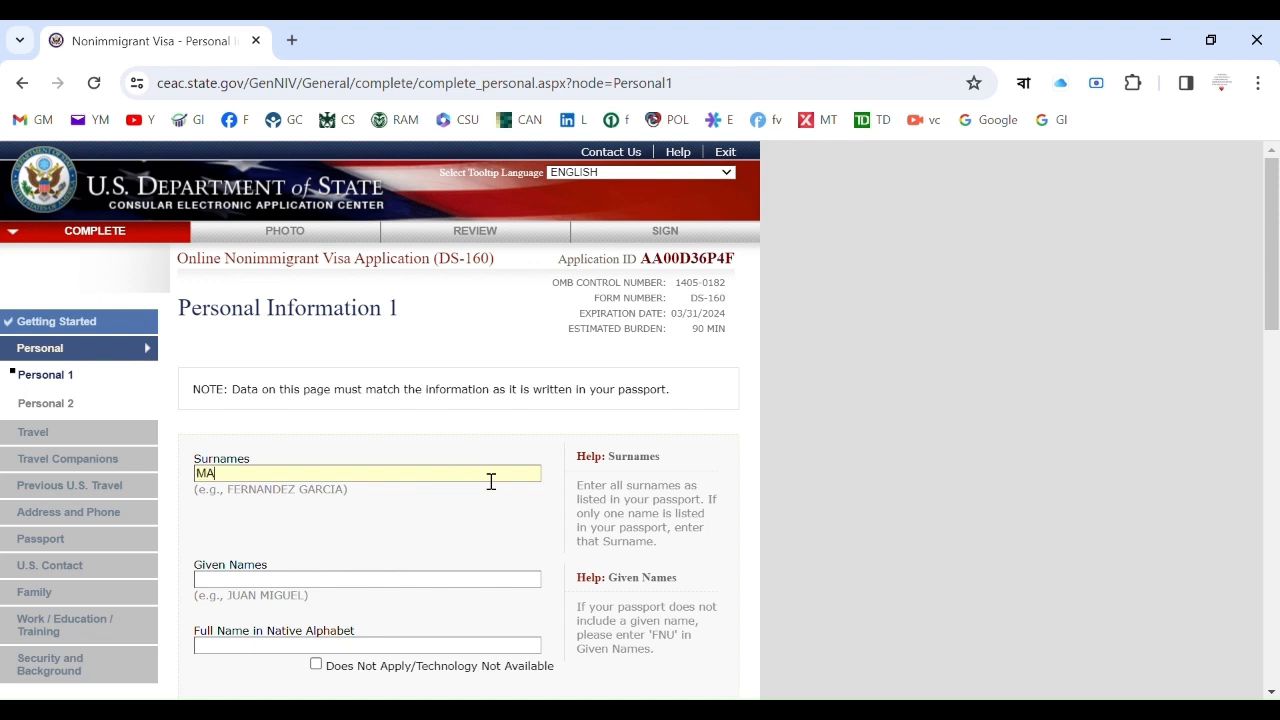
{"action": "key", "text": "ctrl+a"}
{"action": "key", "text": "ctrl+c"}
{"action": "key", "text": "BackSpace"}
{"action": "key", "text": "ctrl+v"}
Enter the applicant's surname and turn on the Bengali keyboard input.
{"action": "left_click", "coordinate": [257, 485]}
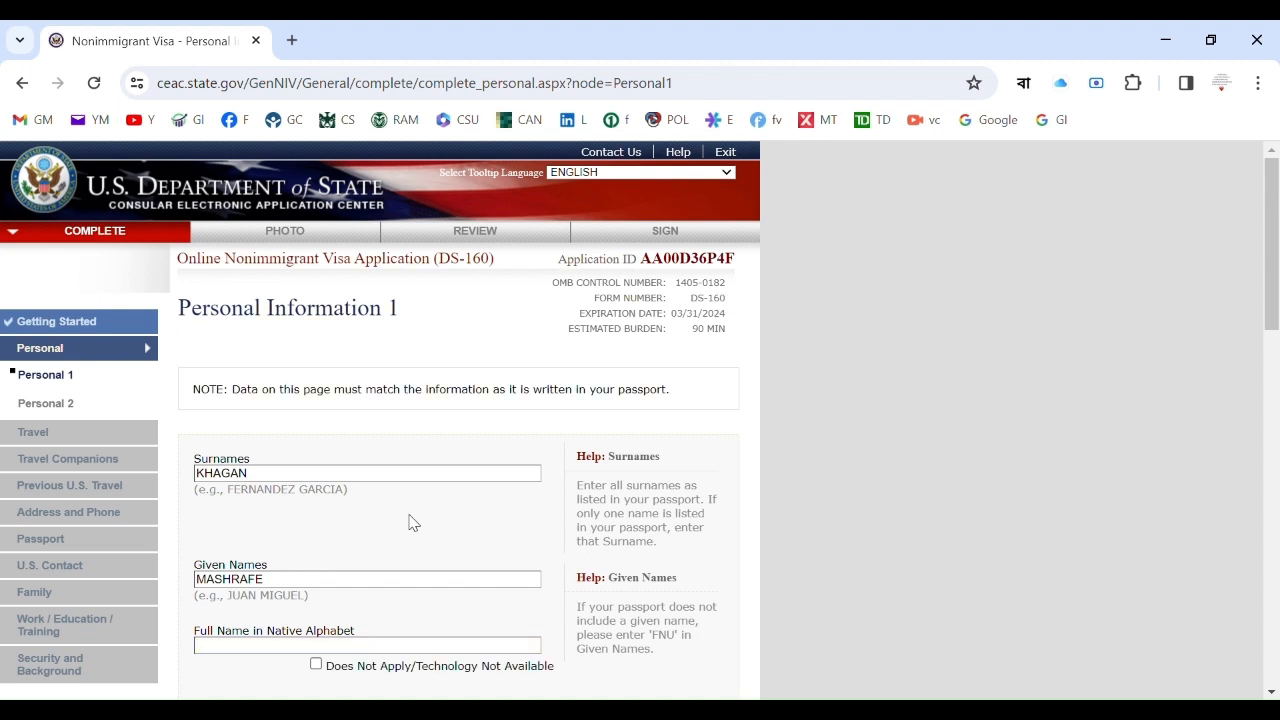
{"action": "left_click", "coordinate": [1023, 86]}
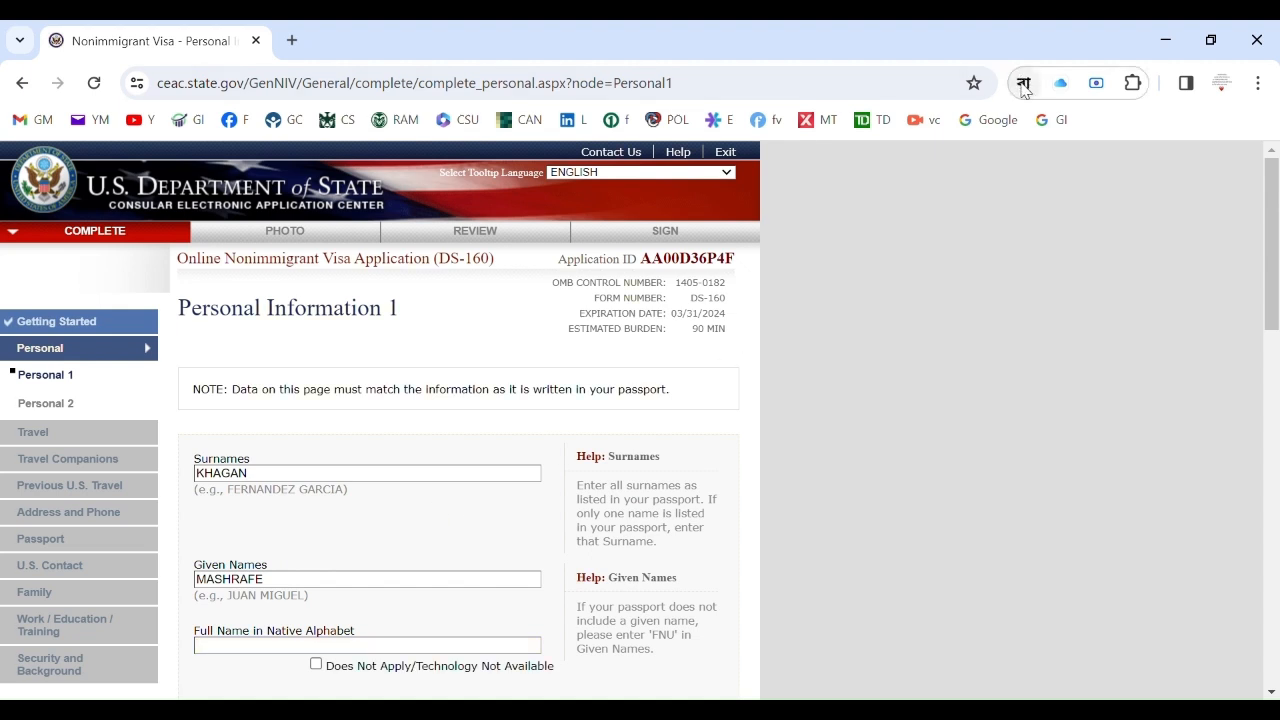
{"action": "left_click", "coordinate": [1023, 88]}
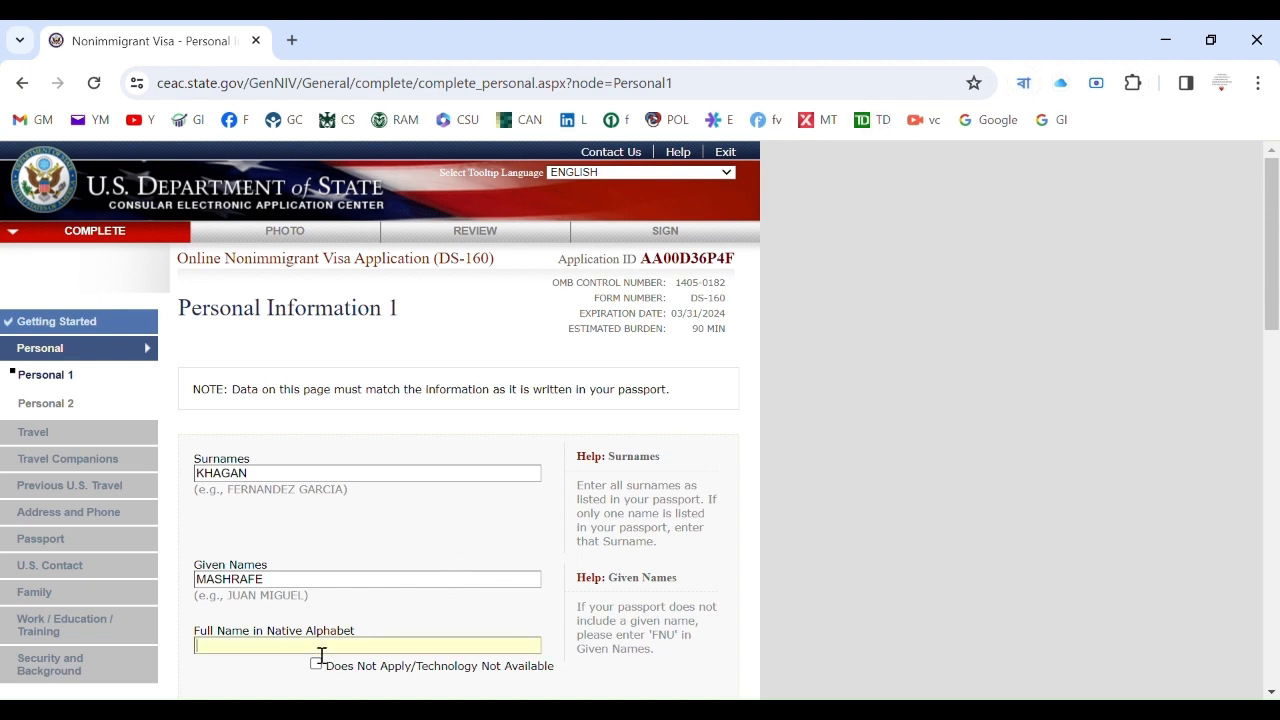
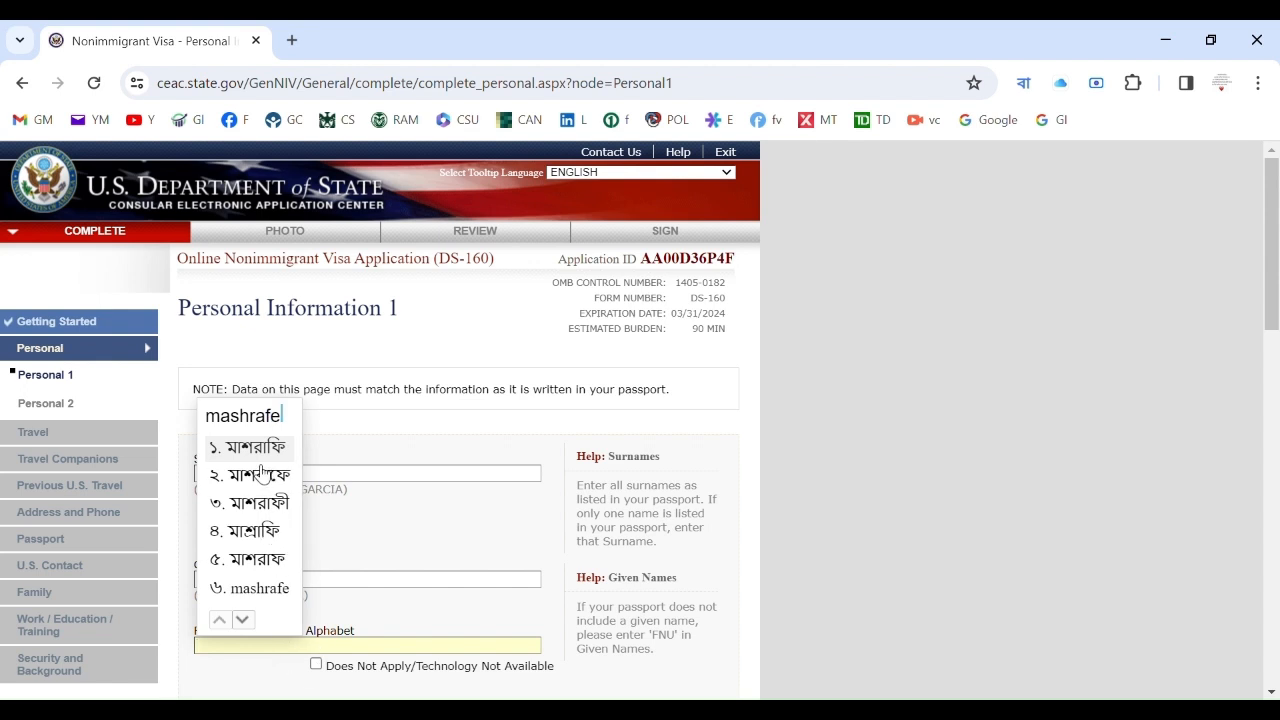
Enter the applicant's full name in Bengali script in Full Name in Native Alphabet.
{"action": "left_click", "coordinate": [255, 458]}
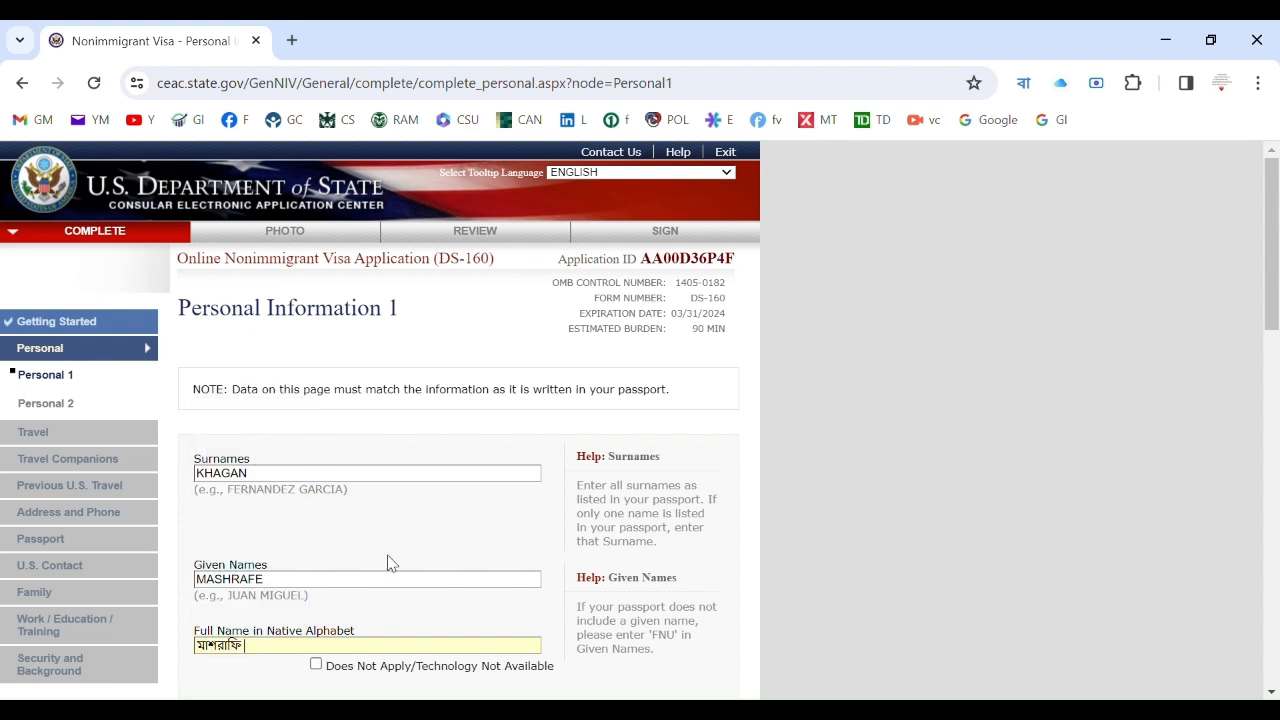
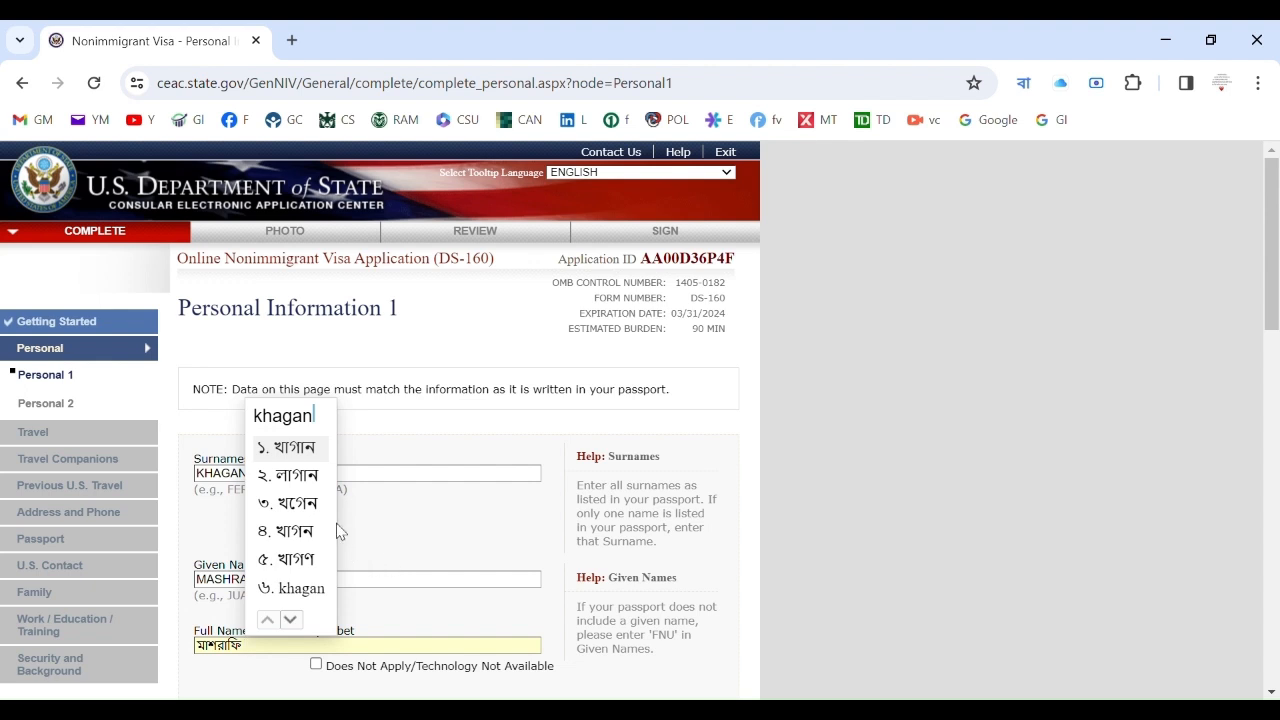
{"action": "left_click", "coordinate": [297, 448]}
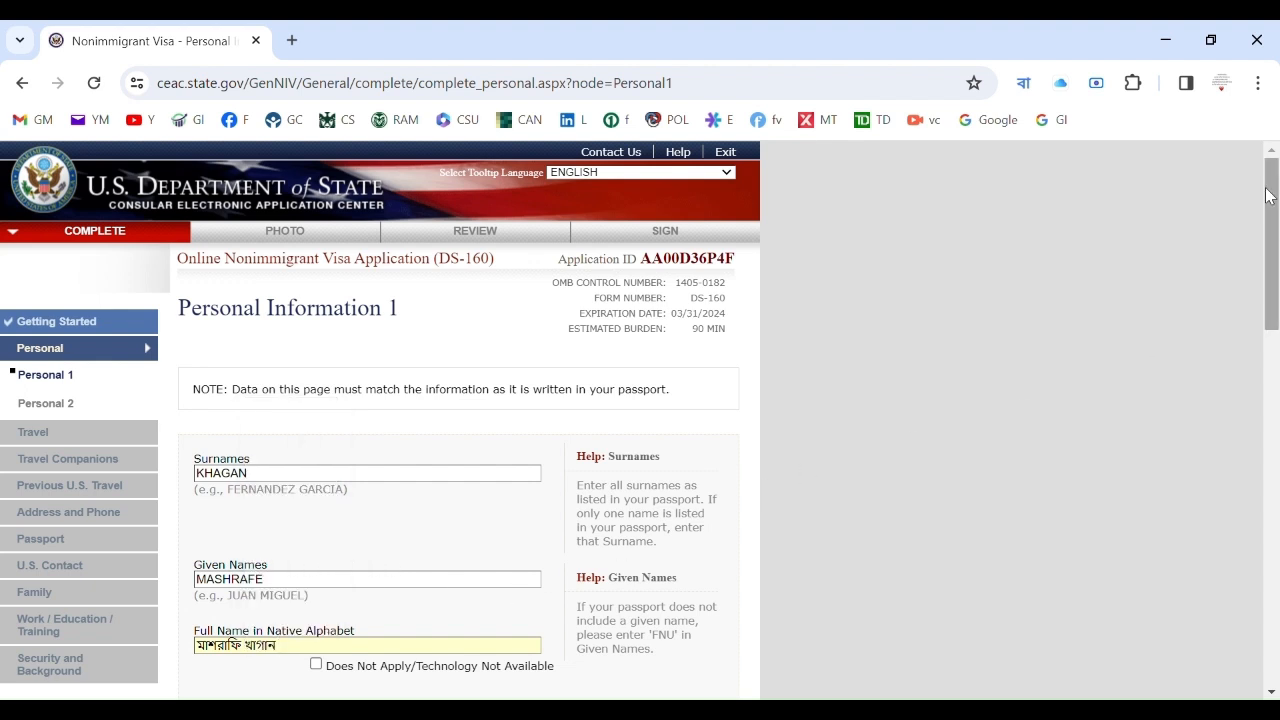
{"action": "left_click_drag", "start_coordinate": [1271, 195], "coordinate": [1271, 196]}
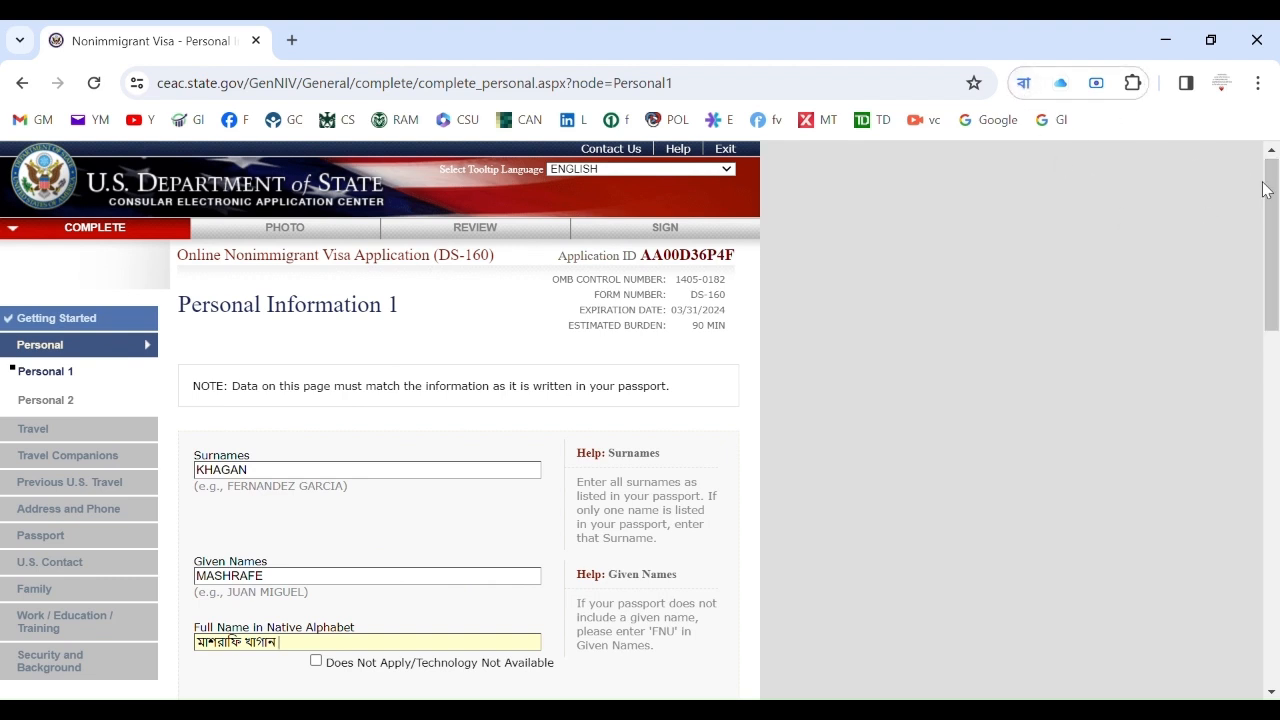
{"action": "left_click_drag", "start_coordinate": [1270, 188], "coordinate": [1274, 324]}
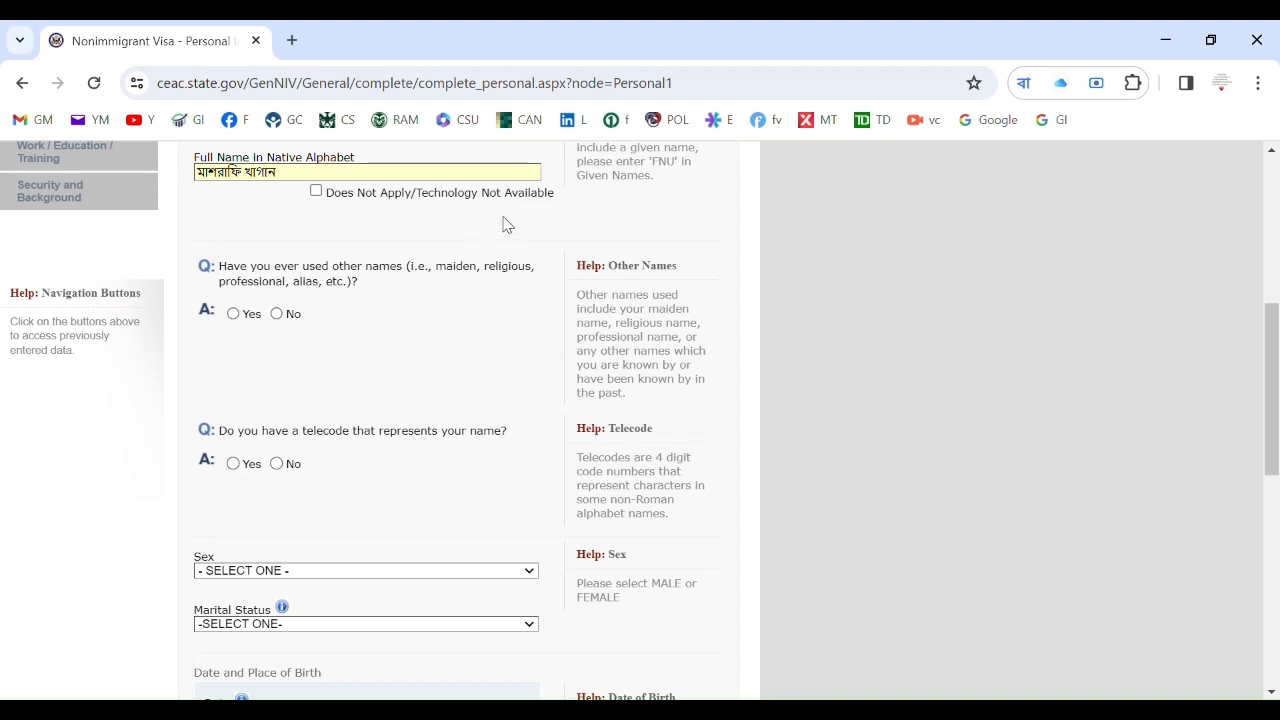
Switch input back to English and answer No to other names and telecode.
{"action": "left_click", "coordinate": [1025, 87]}
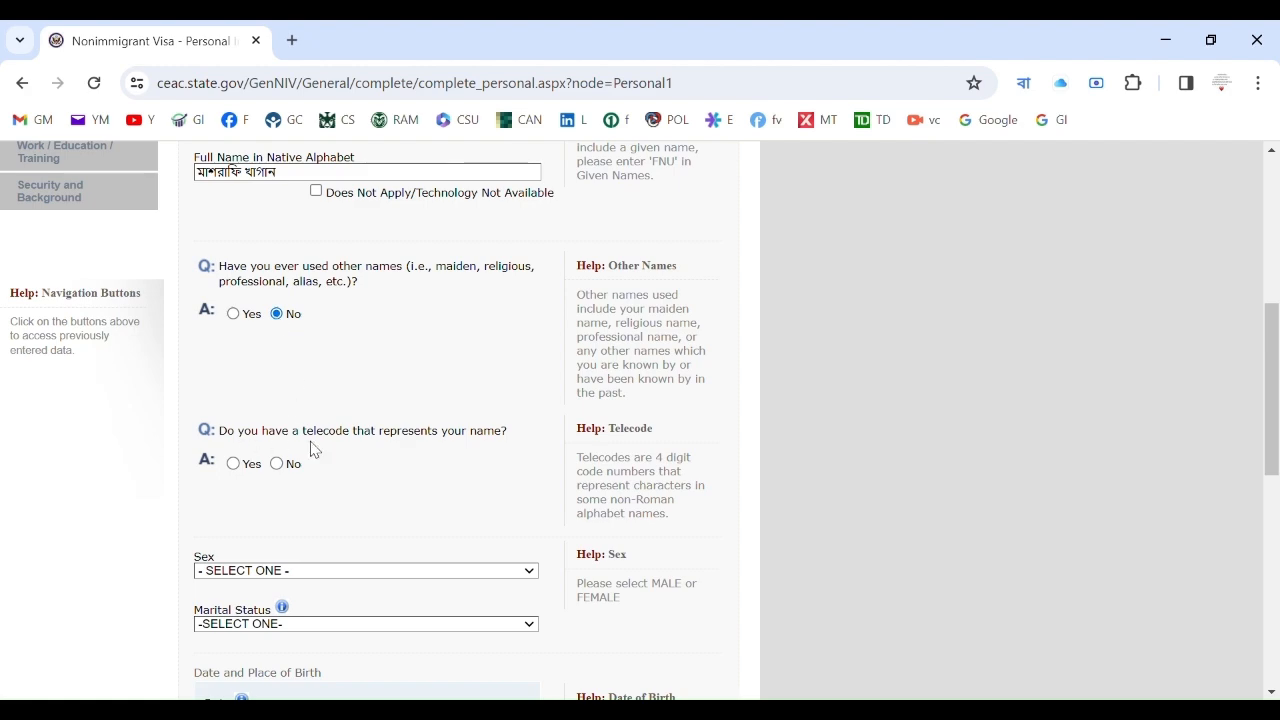
{"action": "scroll", "coordinate": [314, 446], "scroll_direction": "up", "scroll_amount": 4}
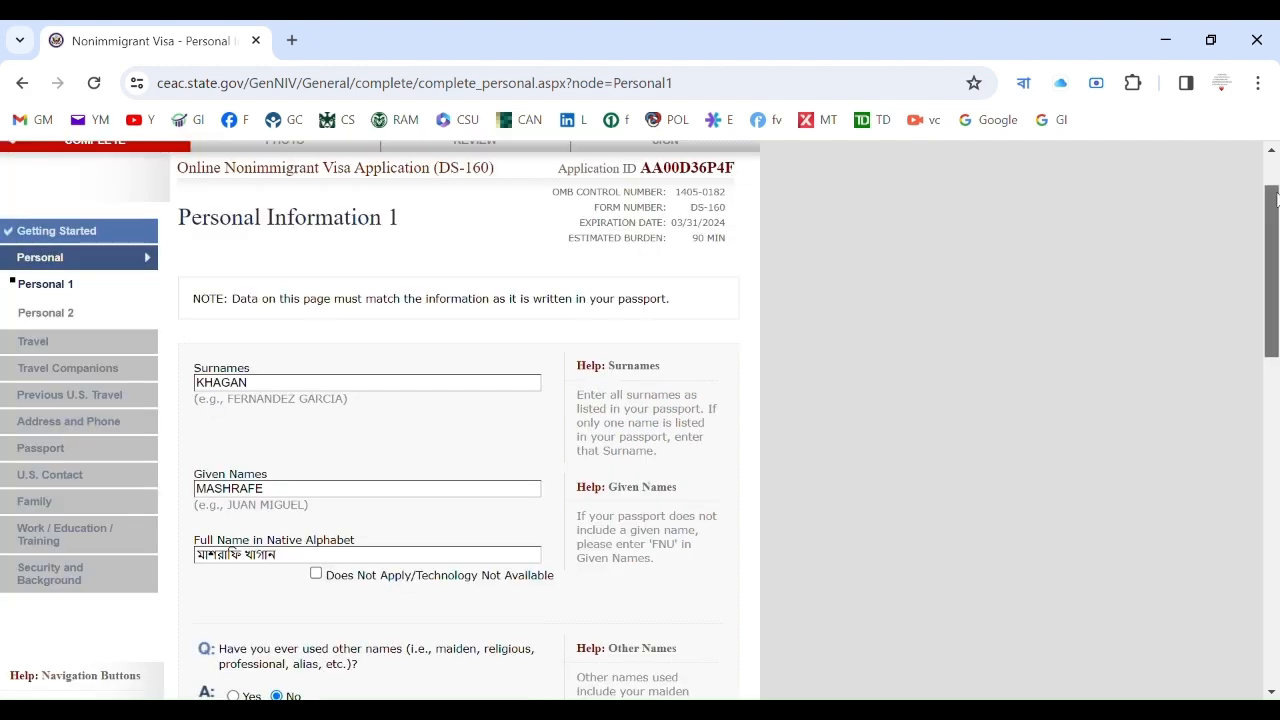
{"action": "left_click_drag", "start_coordinate": [1272, 206], "coordinate": [1278, 310]}
{"action": "scroll", "coordinate": [1278, 310], "scroll_direction": "down", "scroll_amount": 2}
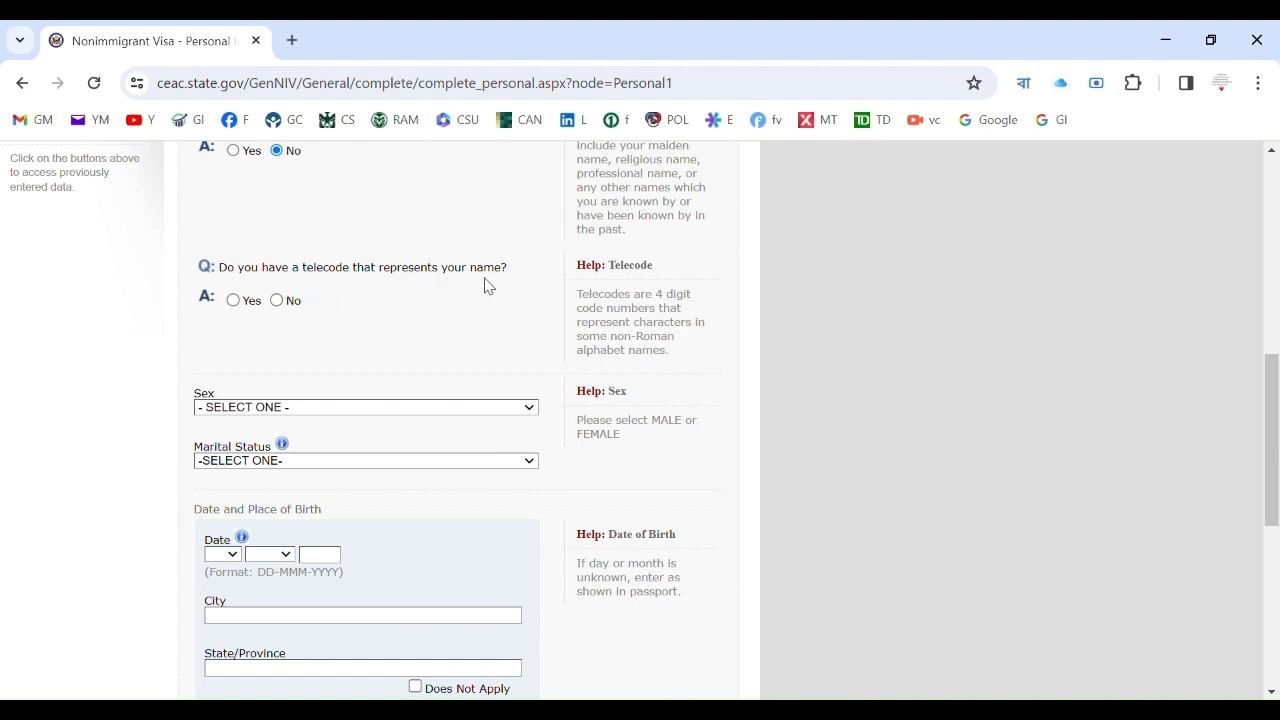
{"action": "left_click", "coordinate": [278, 302]}
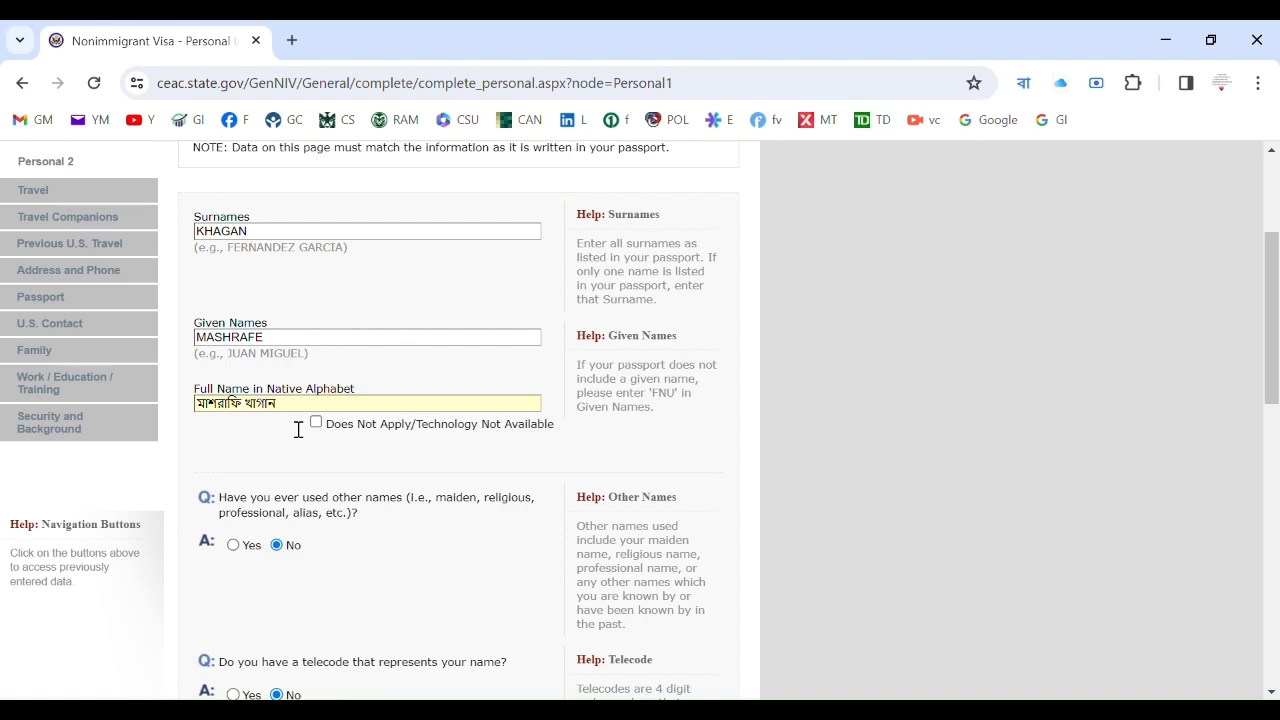
Set sex to MALE and marital status to MARRIED.
{"action": "left_click_drag", "start_coordinate": [1270, 290], "coordinate": [1270, 460]}
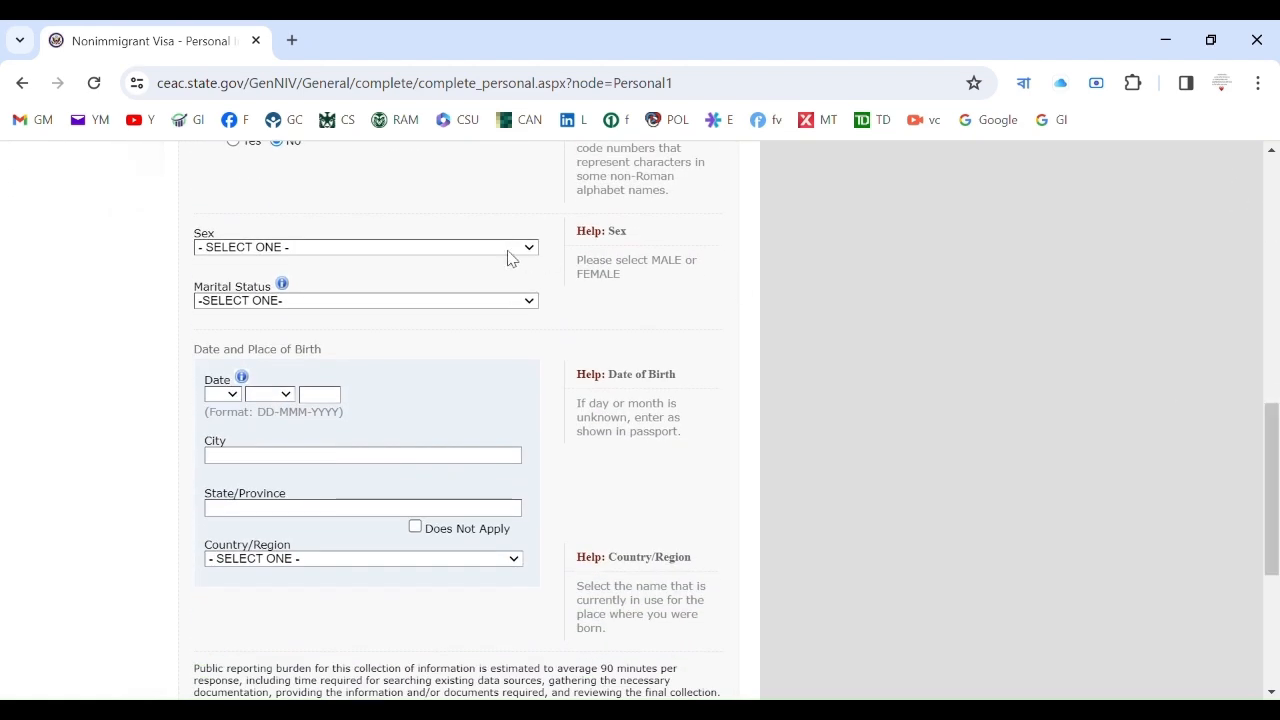
{"action": "left_click", "coordinate": [474, 284]}
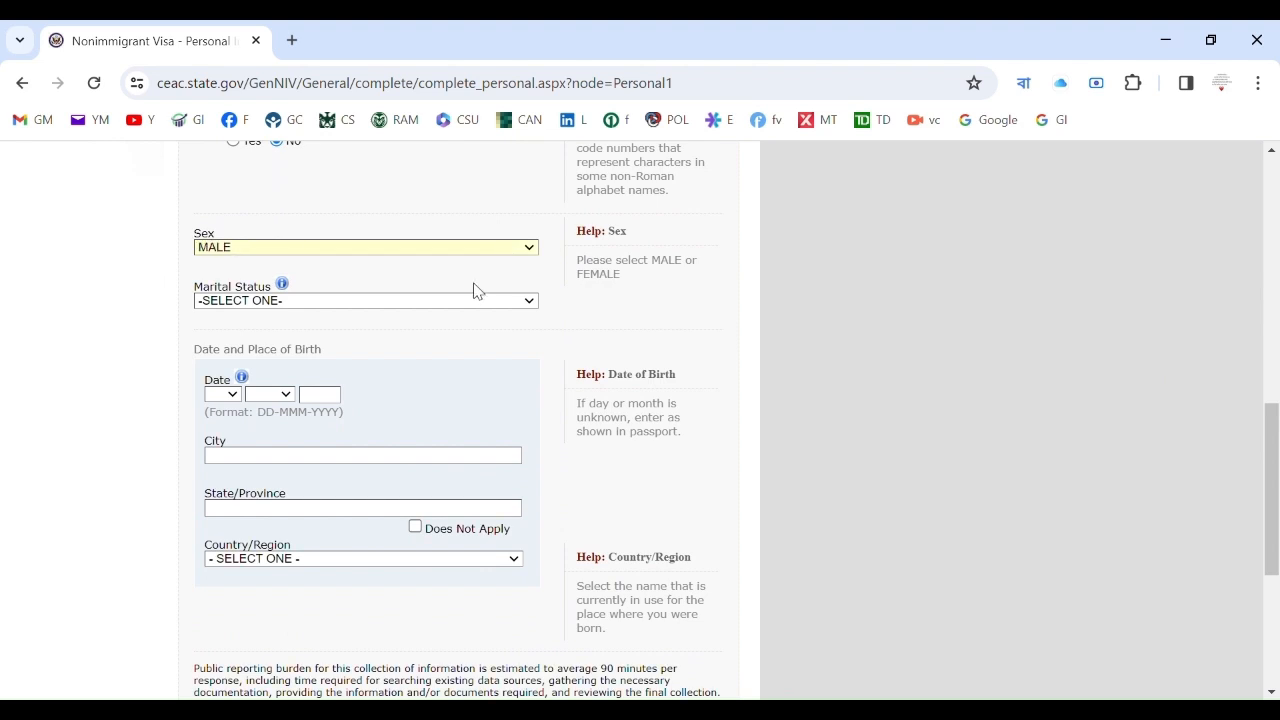
{"action": "left_click", "coordinate": [393, 336]}
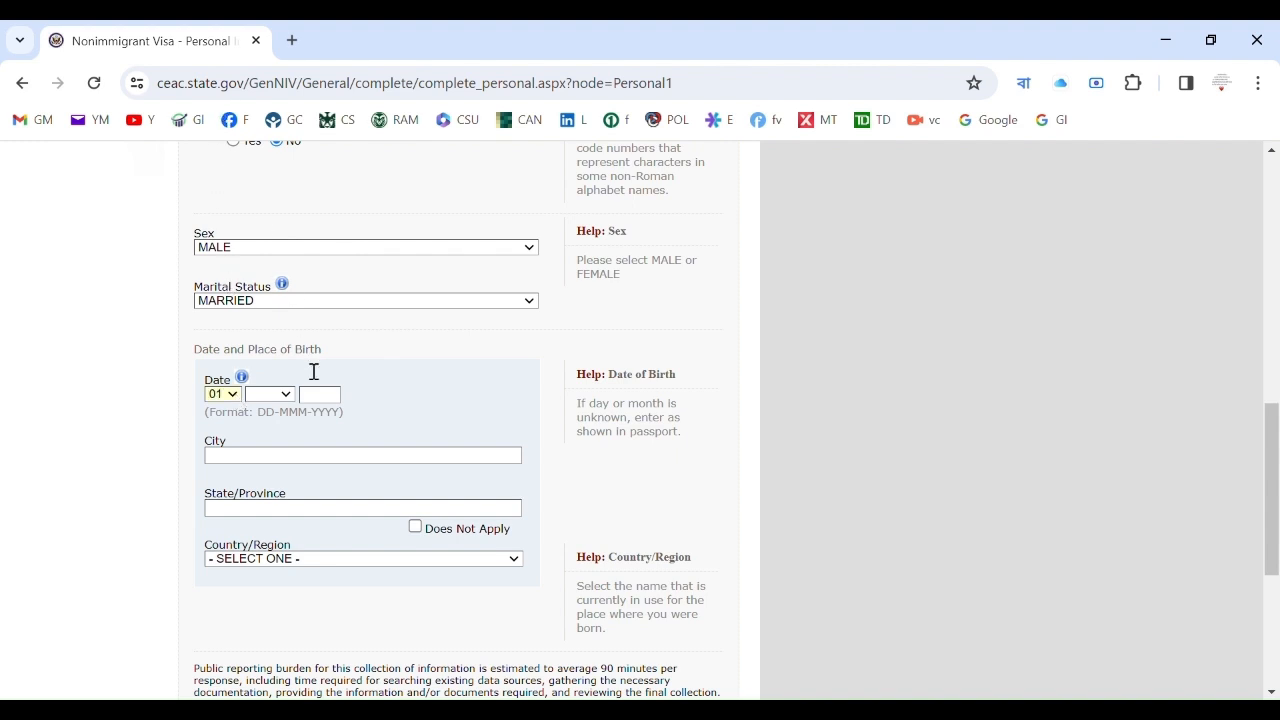
Set birth month to JAN and year to 1980, turning off Bengali typing for the digits.
{"action": "left_click", "coordinate": [278, 430]}
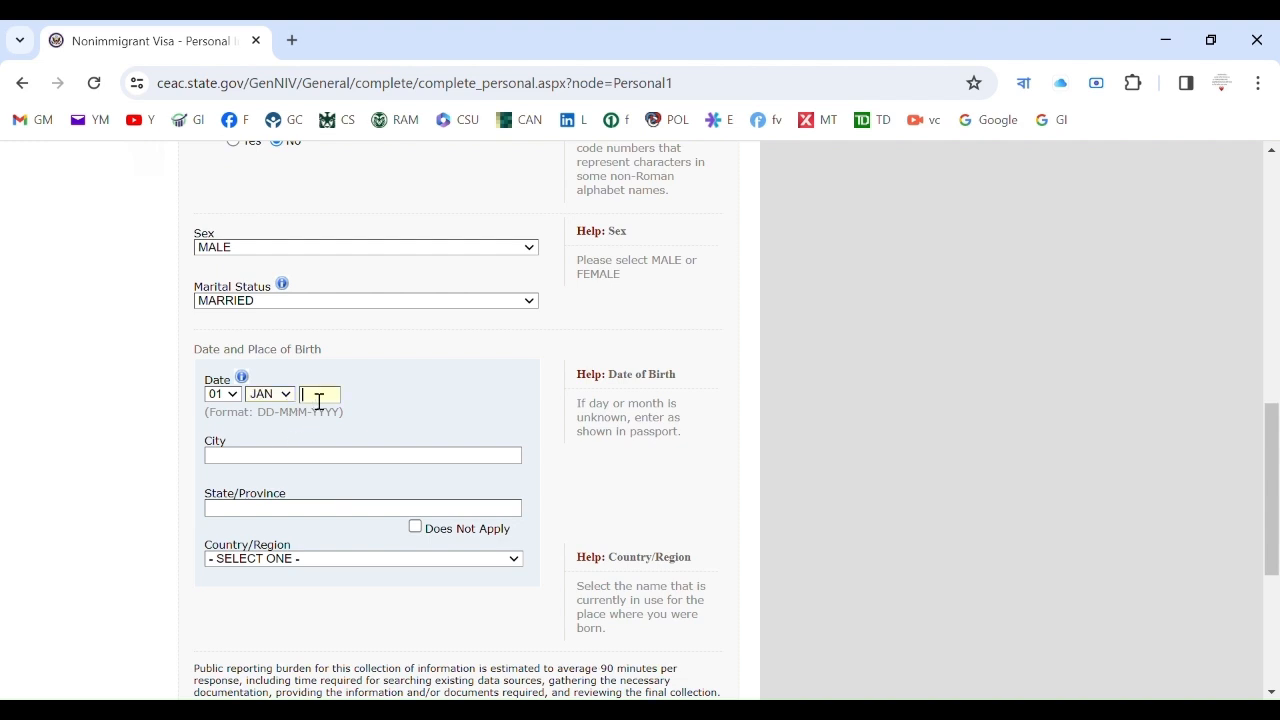
{"action": "type", "text": "1"}
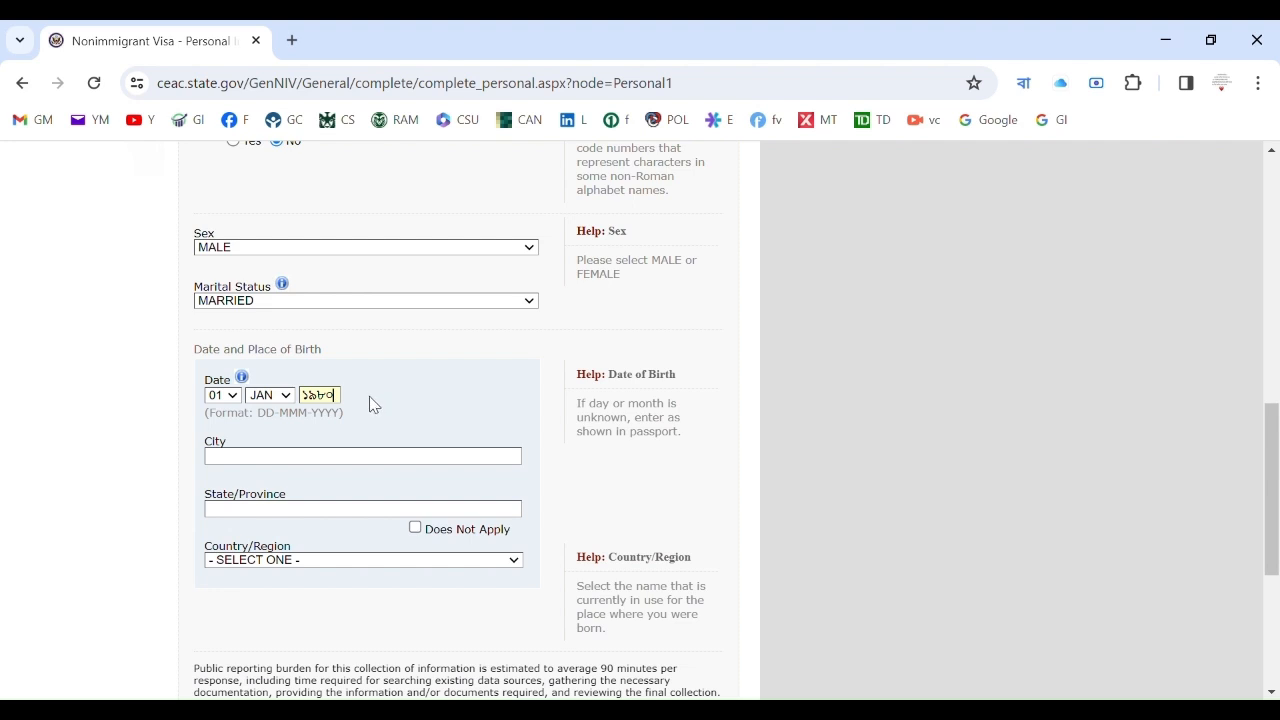
{"action": "key", "text": "BackSpace"}
{"action": "key", "text": "BackSpace"}
{"action": "key", "text": "BackSpace"}
{"action": "key", "text": "BackSpace"}
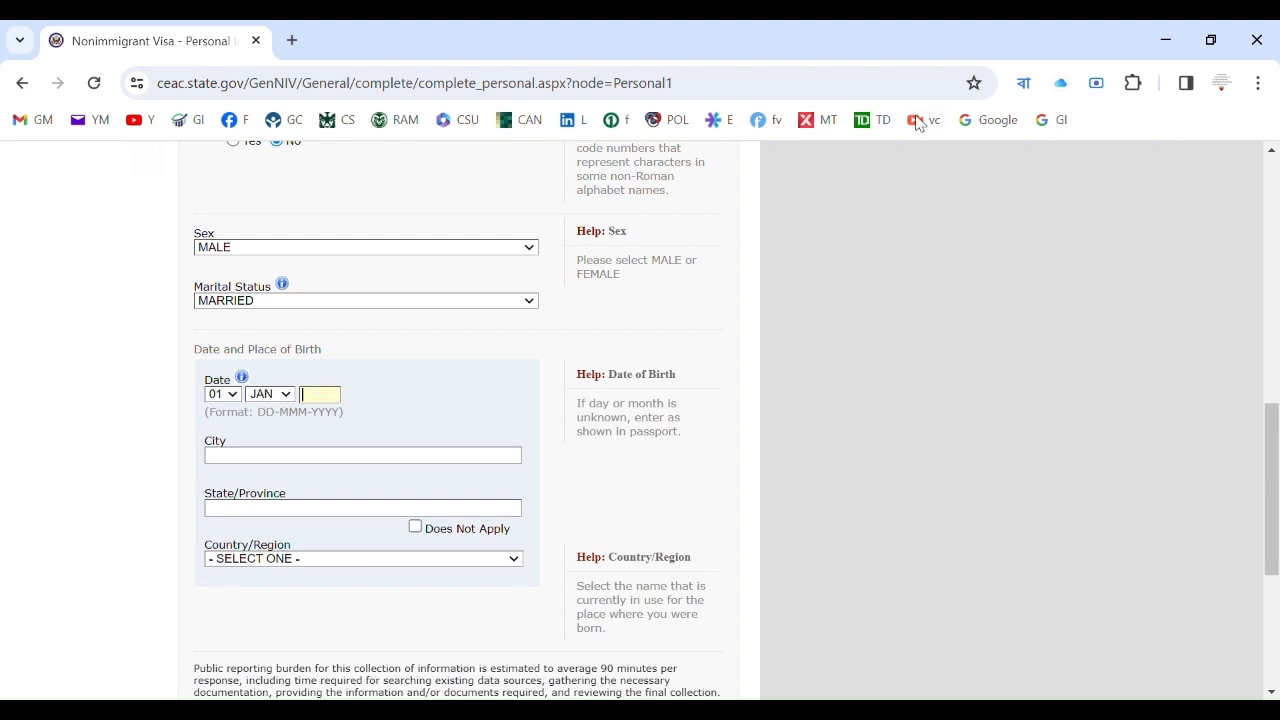
{"action": "left_click", "coordinate": [1026, 84]}
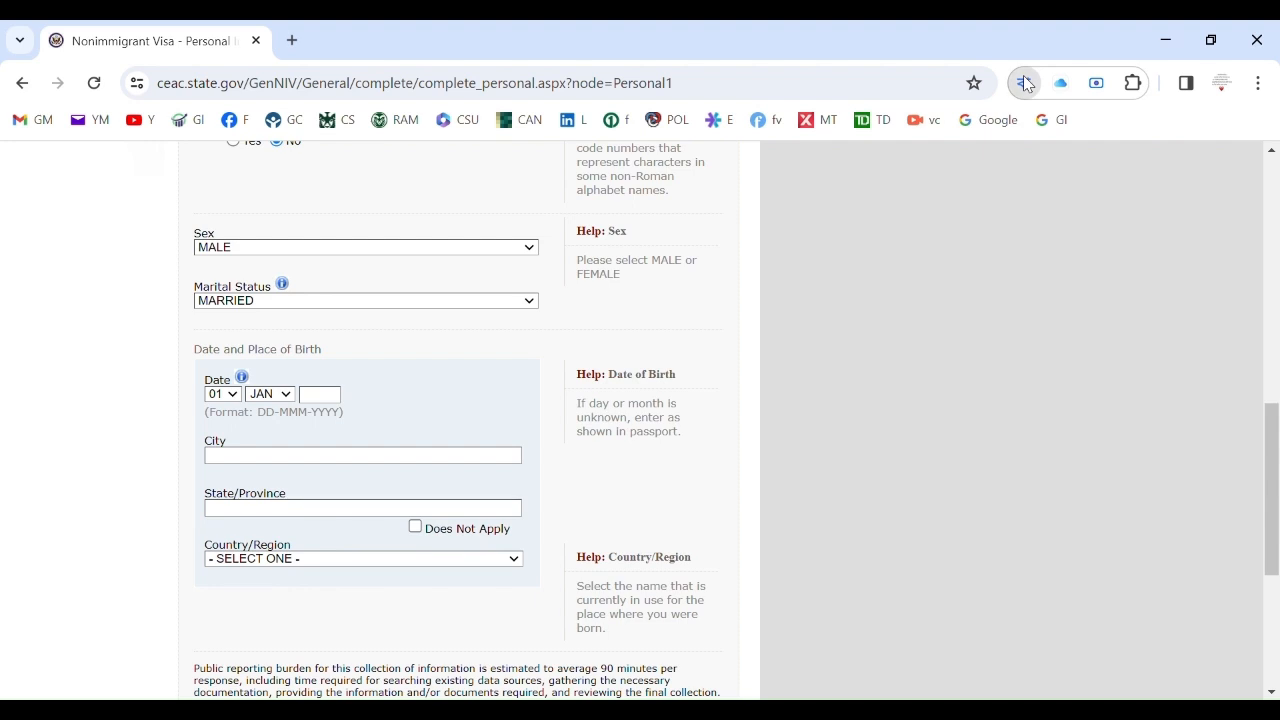
{"action": "left_click", "coordinate": [852, 243]}
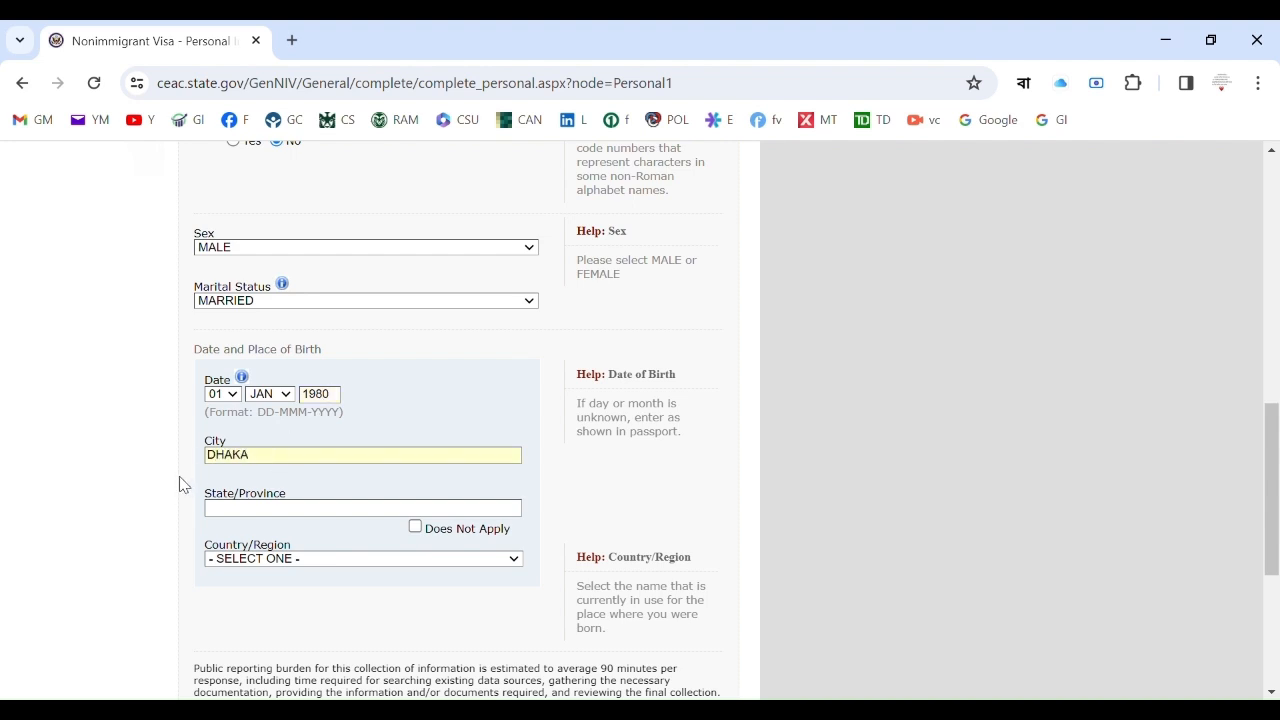
Set birthplace to DHAKA, DHAKA, BANGLADESH and save Personal Information 1.
{"action": "left_click", "coordinate": [251, 514]}
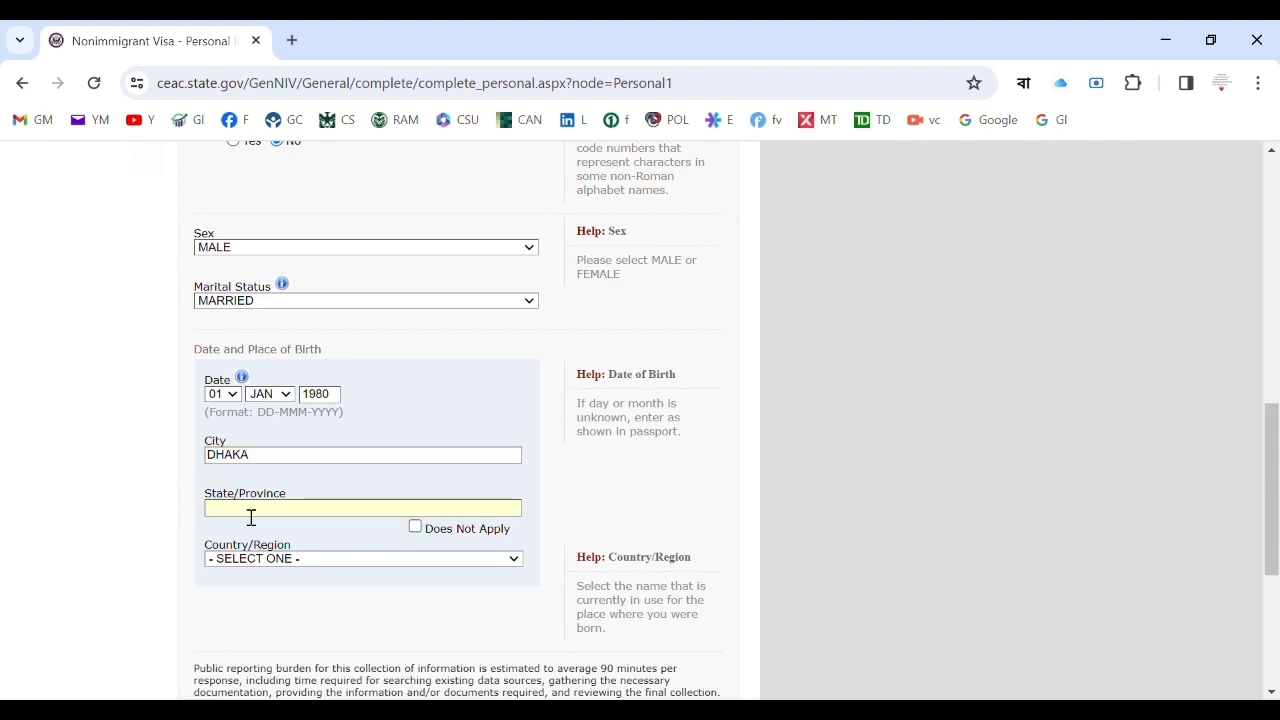
{"action": "type", "text": "DHAKAban"}
{"action": "left_click_drag", "start_coordinate": [1275, 435], "coordinate": [1277, 549]}
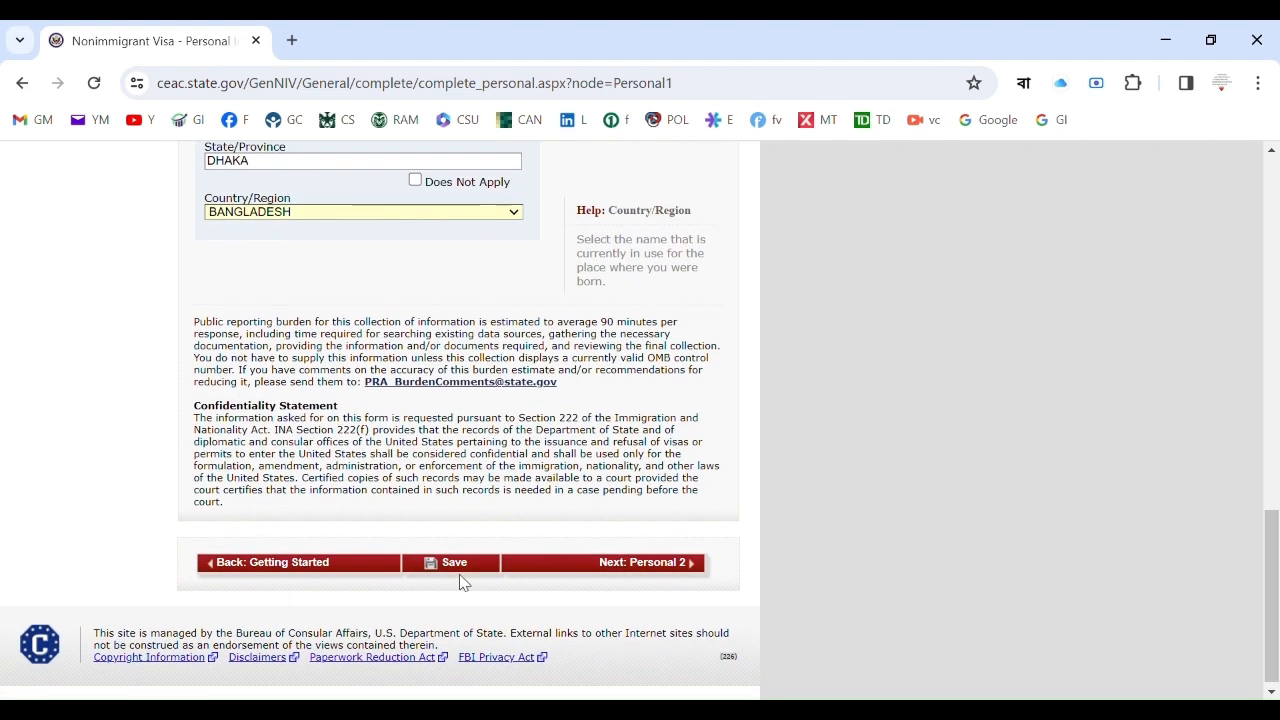
{"action": "left_click", "coordinate": [457, 566]}
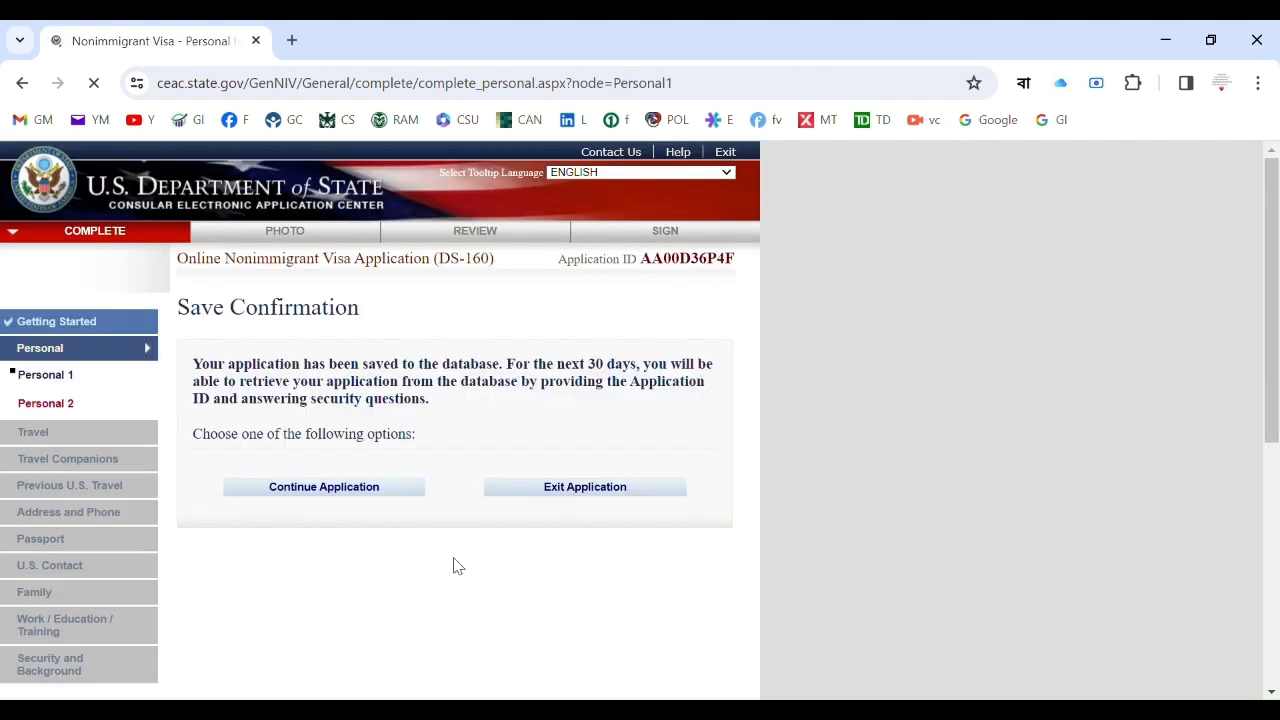
Continue the saved application from the Save Confirmation page and go to Personal Information 2.
{"action": "left_click", "coordinate": [373, 488]}
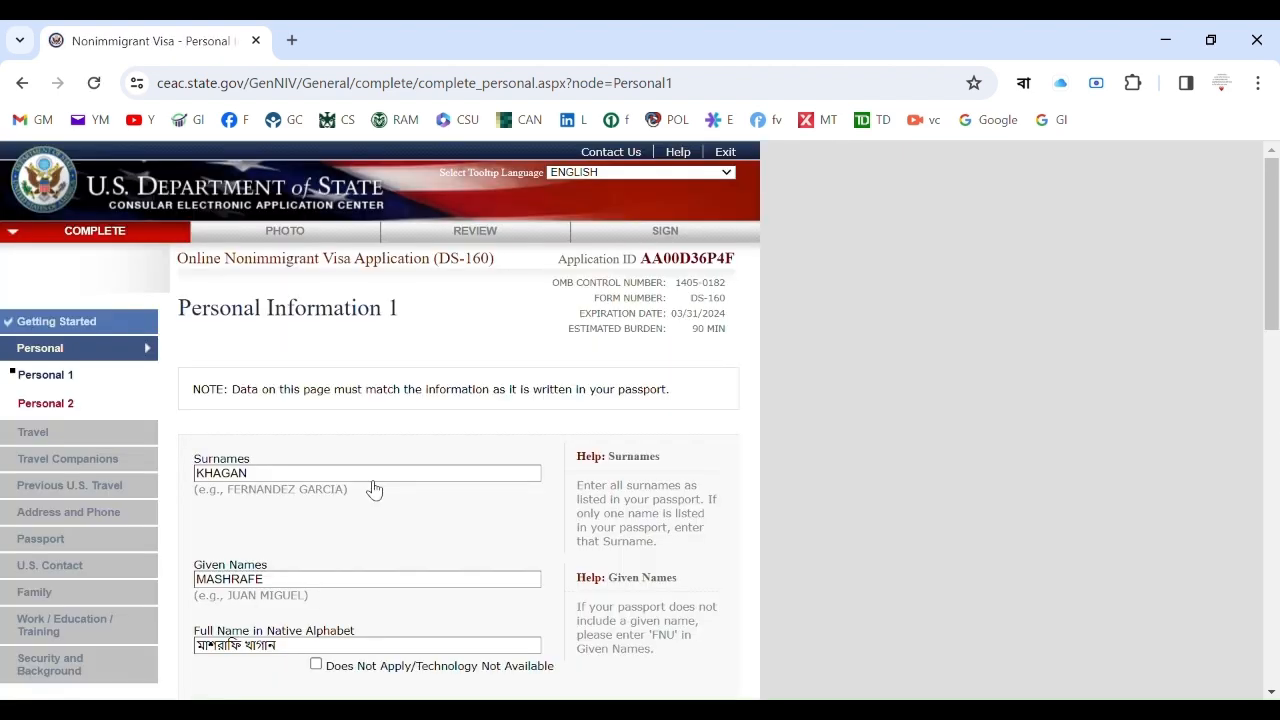
{"action": "left_click_drag", "start_coordinate": [1273, 243], "coordinate": [1277, 578]}
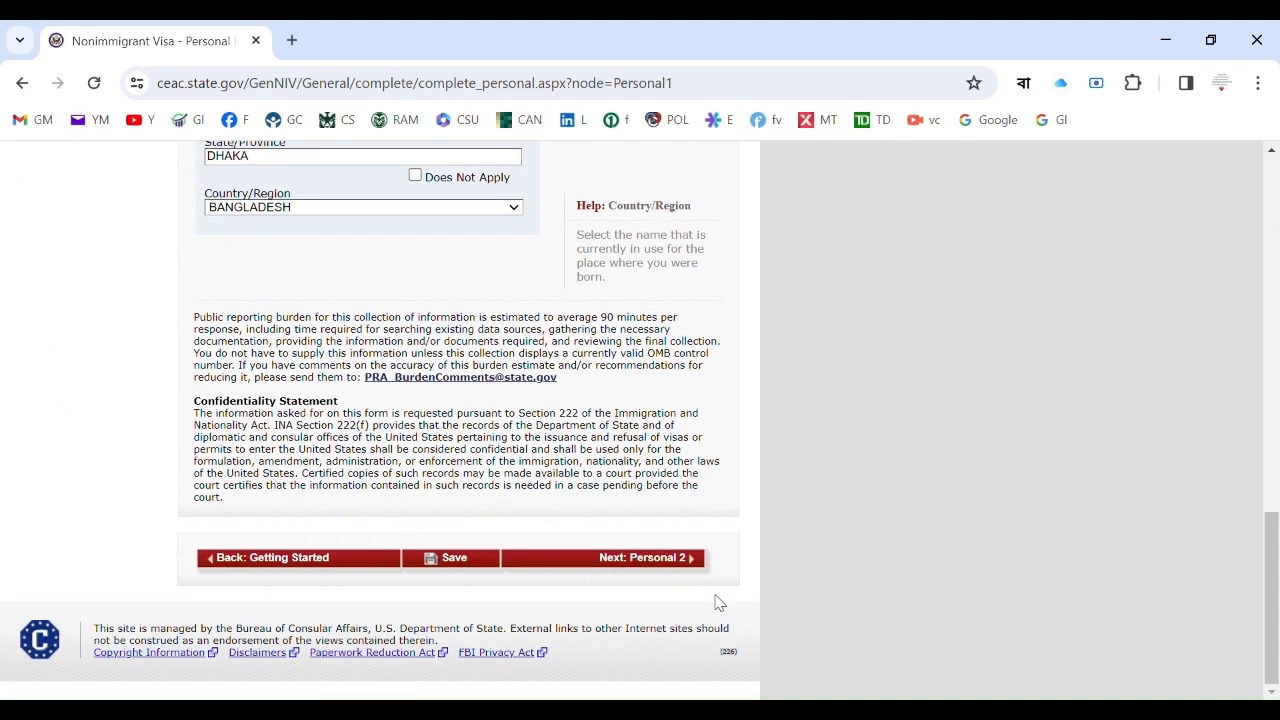
{"action": "left_click", "coordinate": [678, 561]}
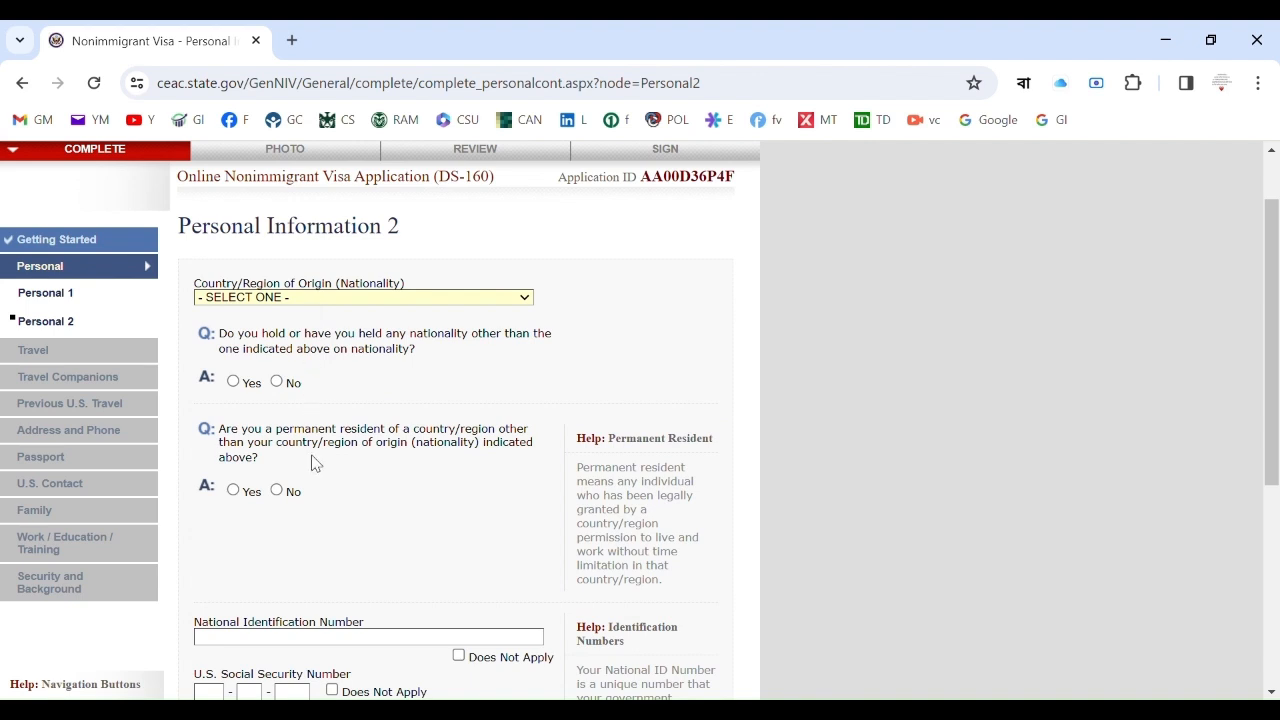
Set nationality to BANGLADESH and answer No to other nationality and permanent residency.
{"action": "left_click", "coordinate": [277, 539]}
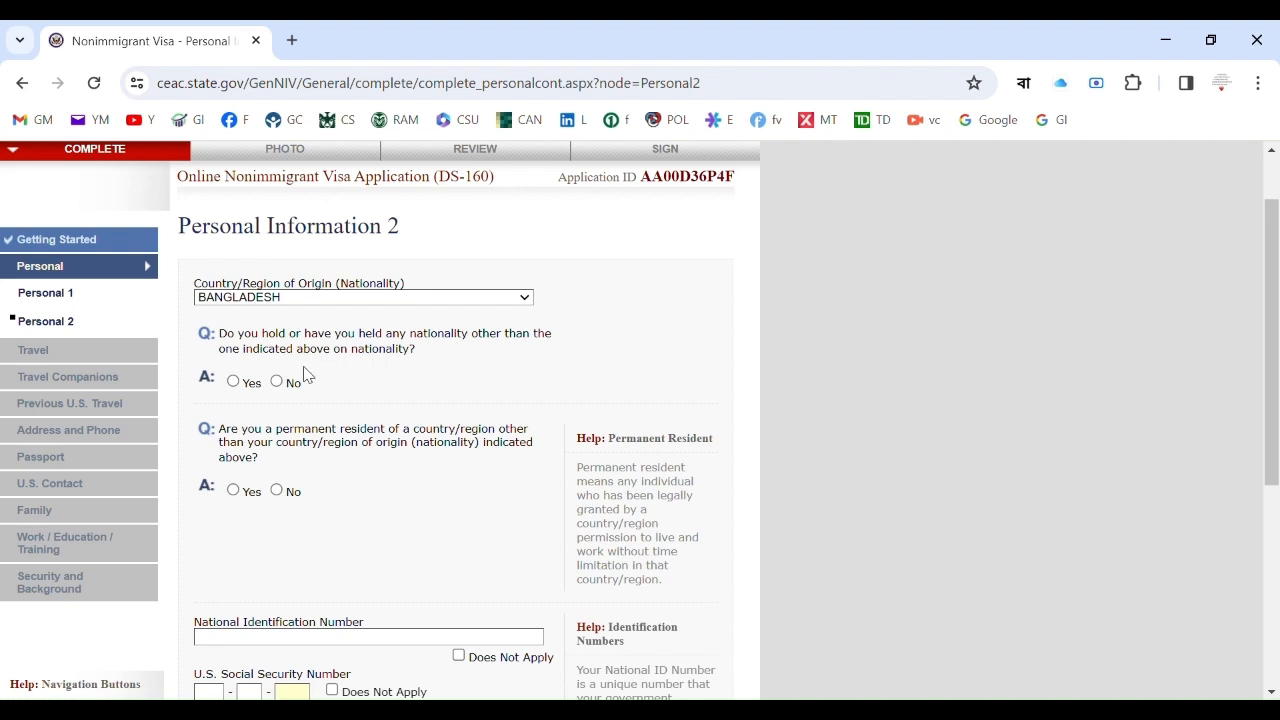
{"action": "left_click", "coordinate": [283, 384]}
{"action": "left_click", "coordinate": [278, 491]}
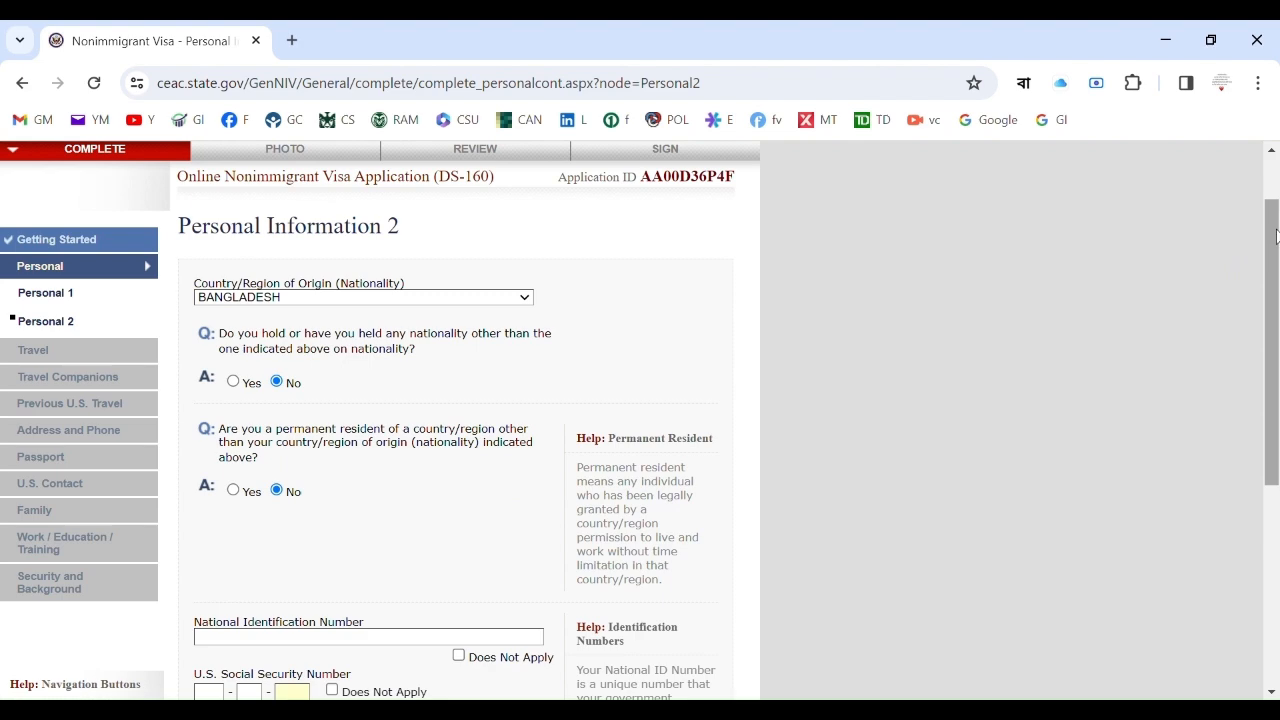
Enter the national ID number, mark SSN and taxpayer ID not applicable, and continue to Travel.
{"action": "scroll", "coordinate": [1276, 236], "scroll_direction": "down", "scroll_amount": 3}
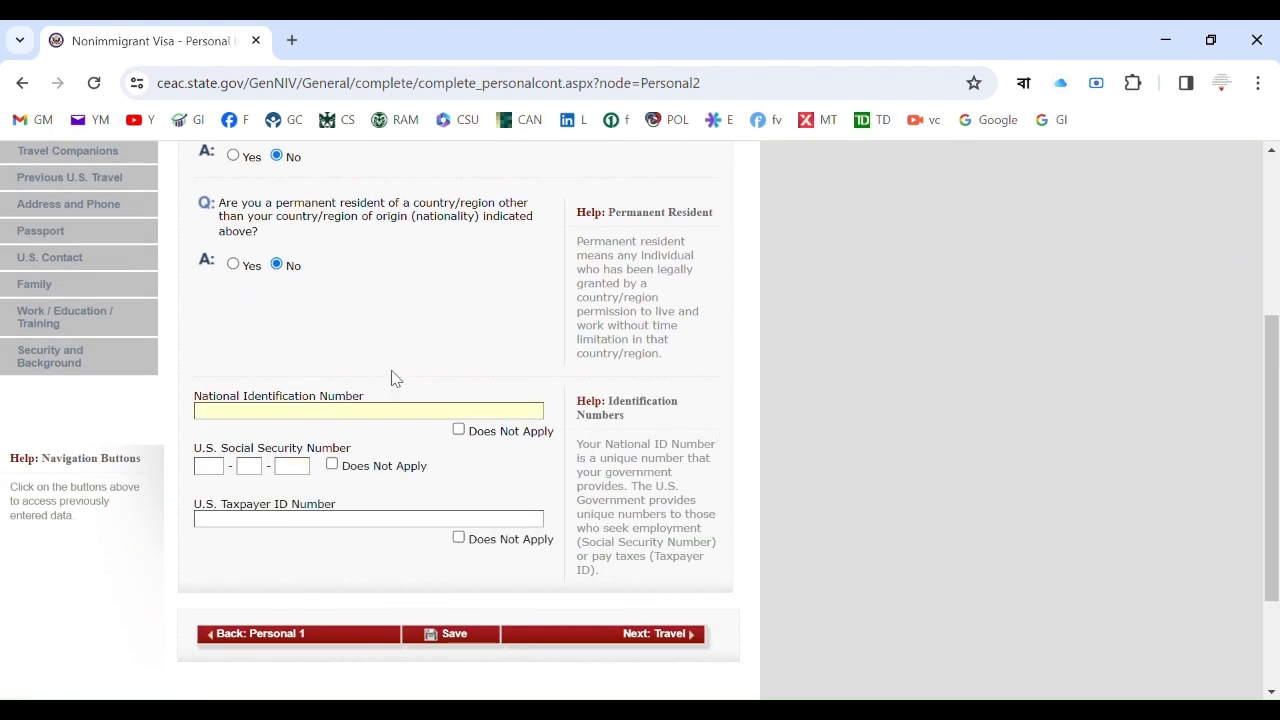
{"action": "left_click", "coordinate": [332, 468]}
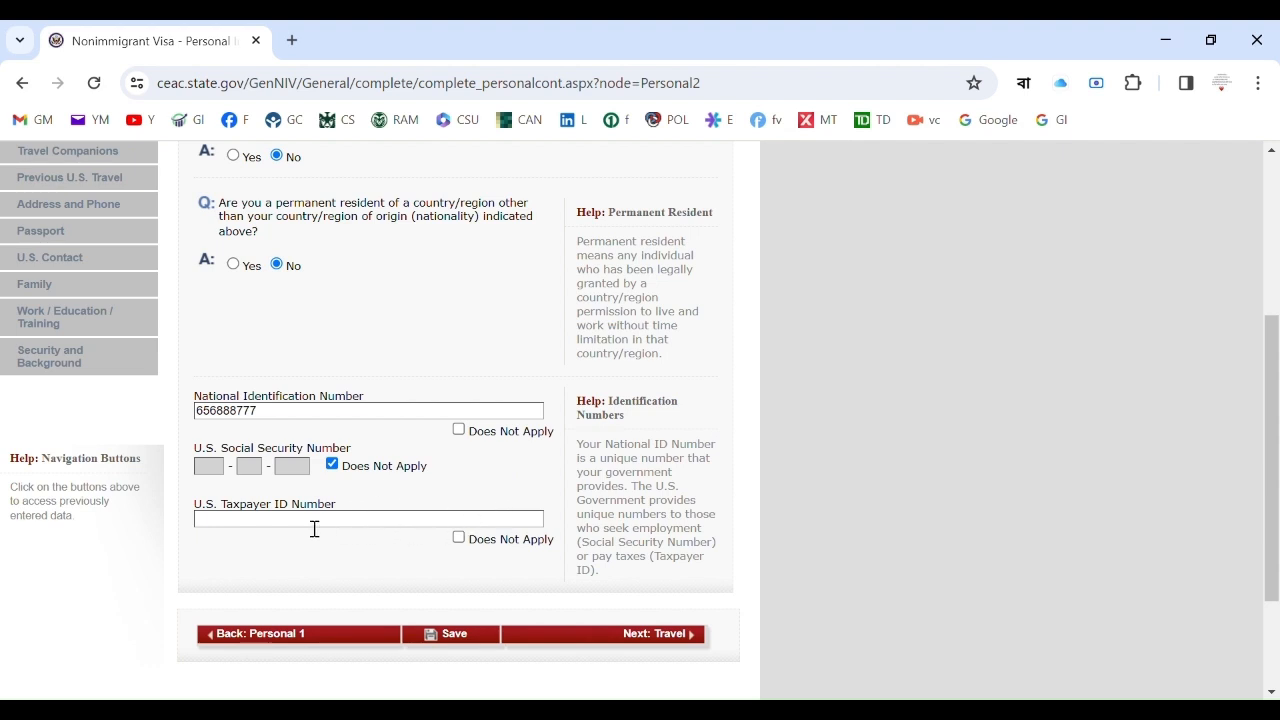
{"action": "left_click", "coordinate": [460, 539]}
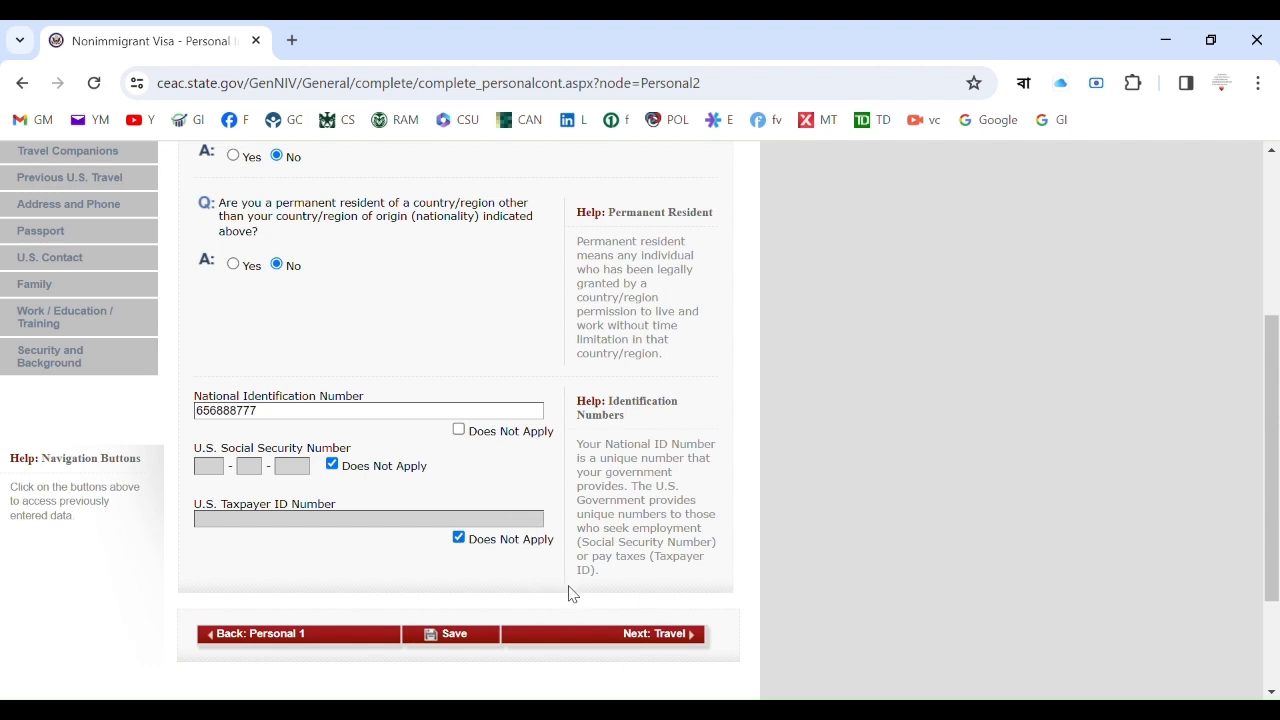
{"action": "left_click", "coordinate": [658, 637]}
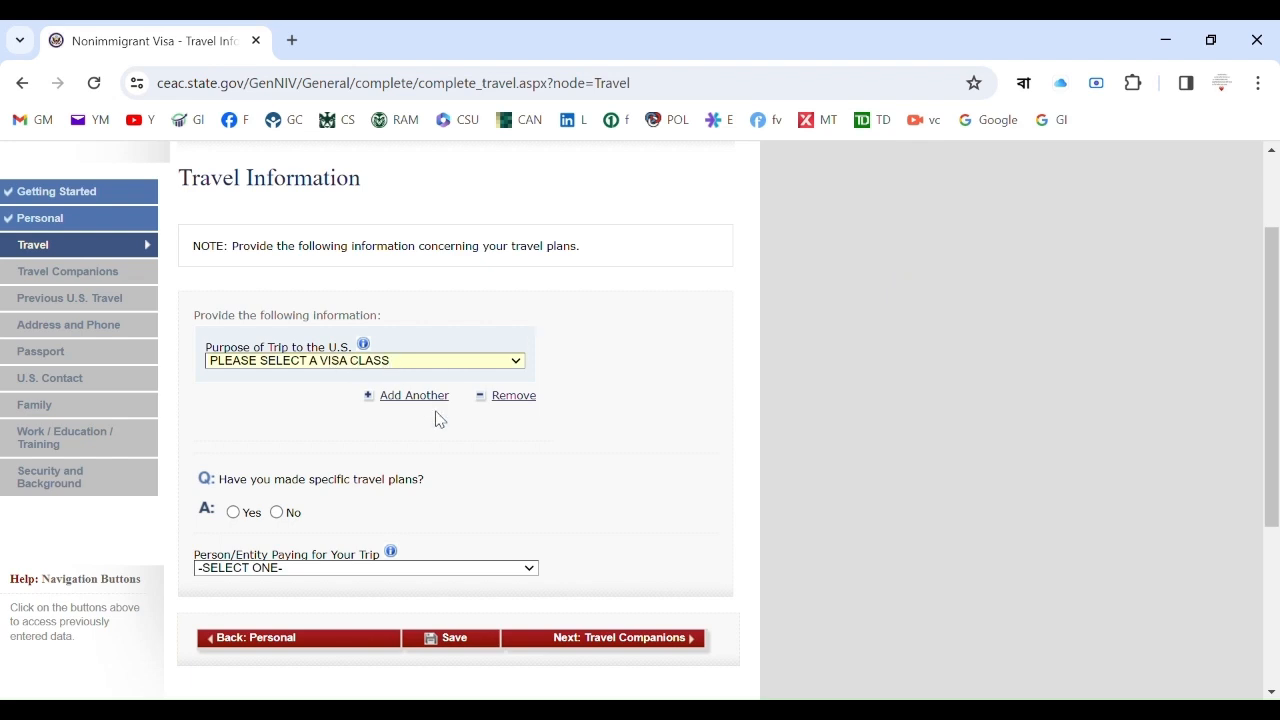
Set trip purpose to ACADEMIC OR LANGUAGE STUDENT (F), STUDENT (F1), removing a trial CHILD OF AN F1 (F2) entry.
{"action": "left_click", "coordinate": [355, 483]}
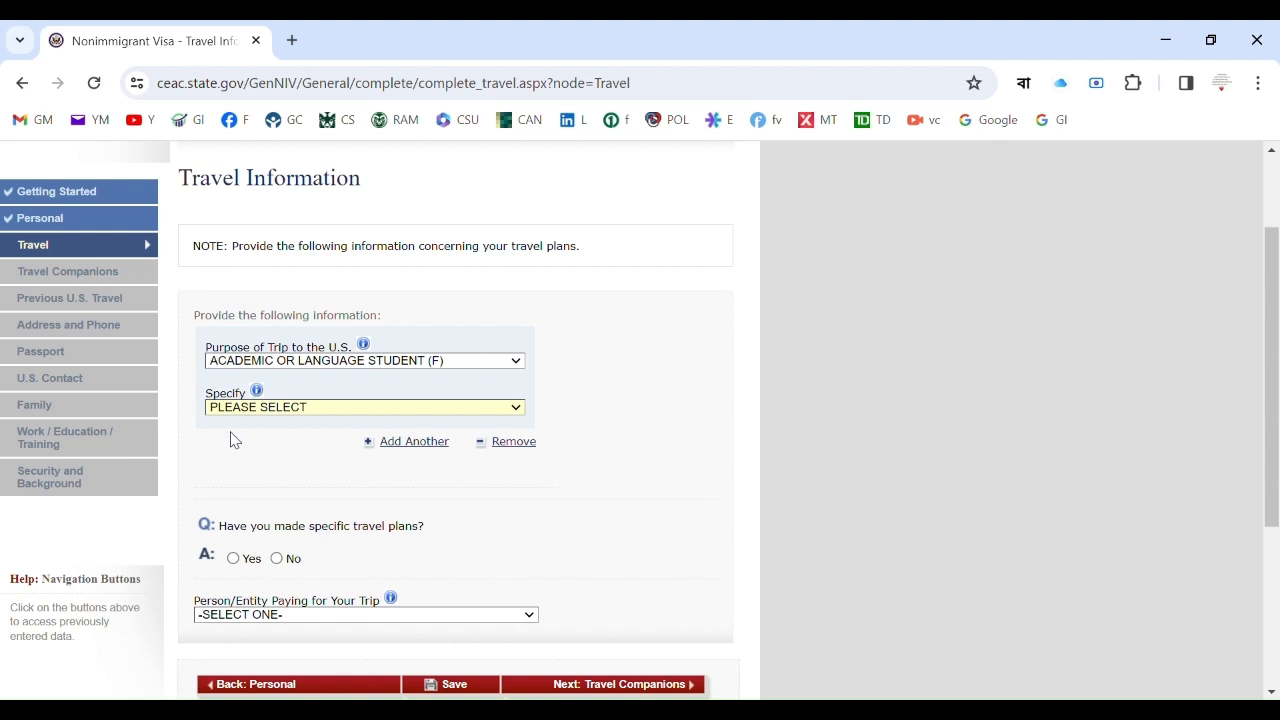
{"action": "key", "text": "Down"}
{"action": "left_click", "coordinate": [419, 443]}
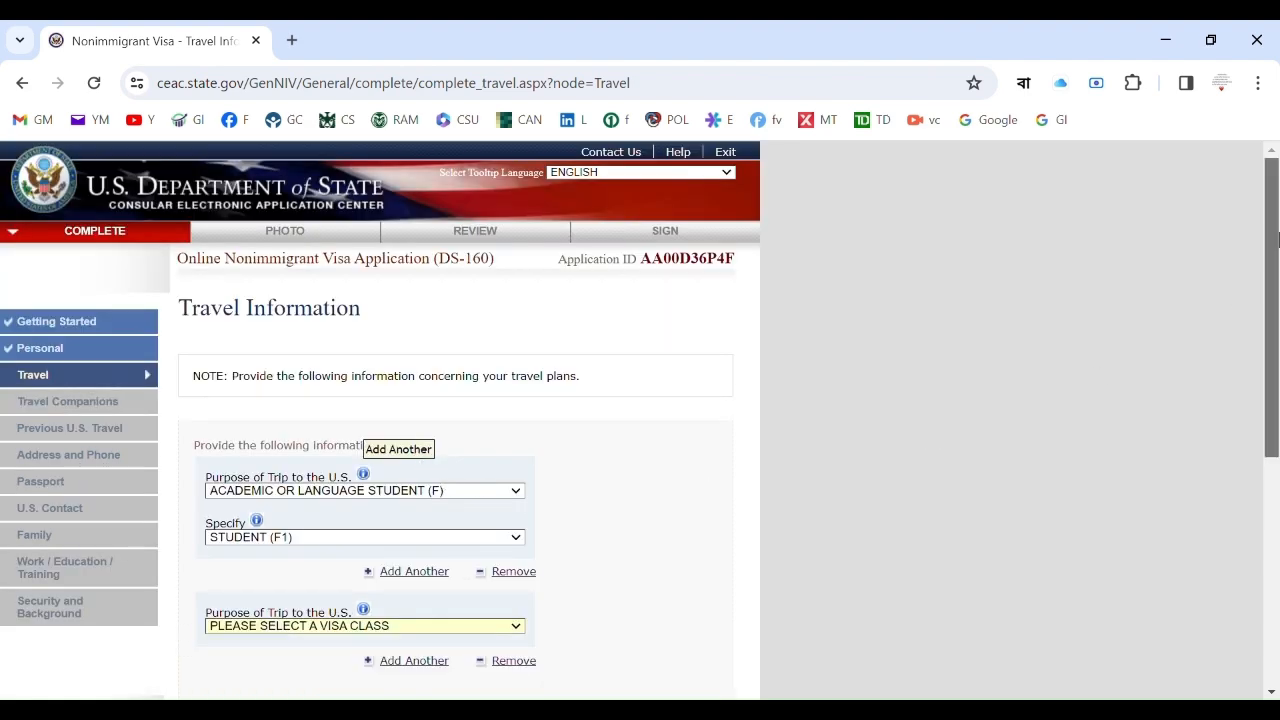
{"action": "scroll", "coordinate": [1262, 270], "scroll_direction": "down", "scroll_amount": 2}
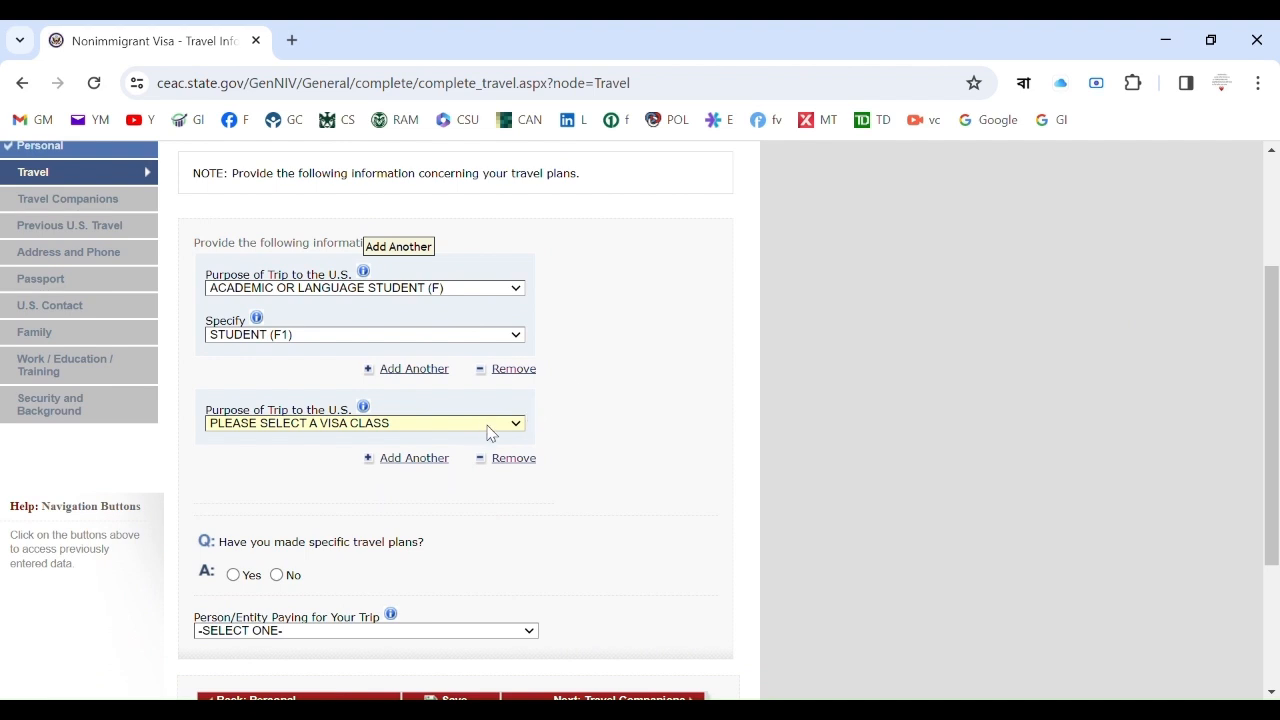
{"action": "left_click", "coordinate": [393, 224]}
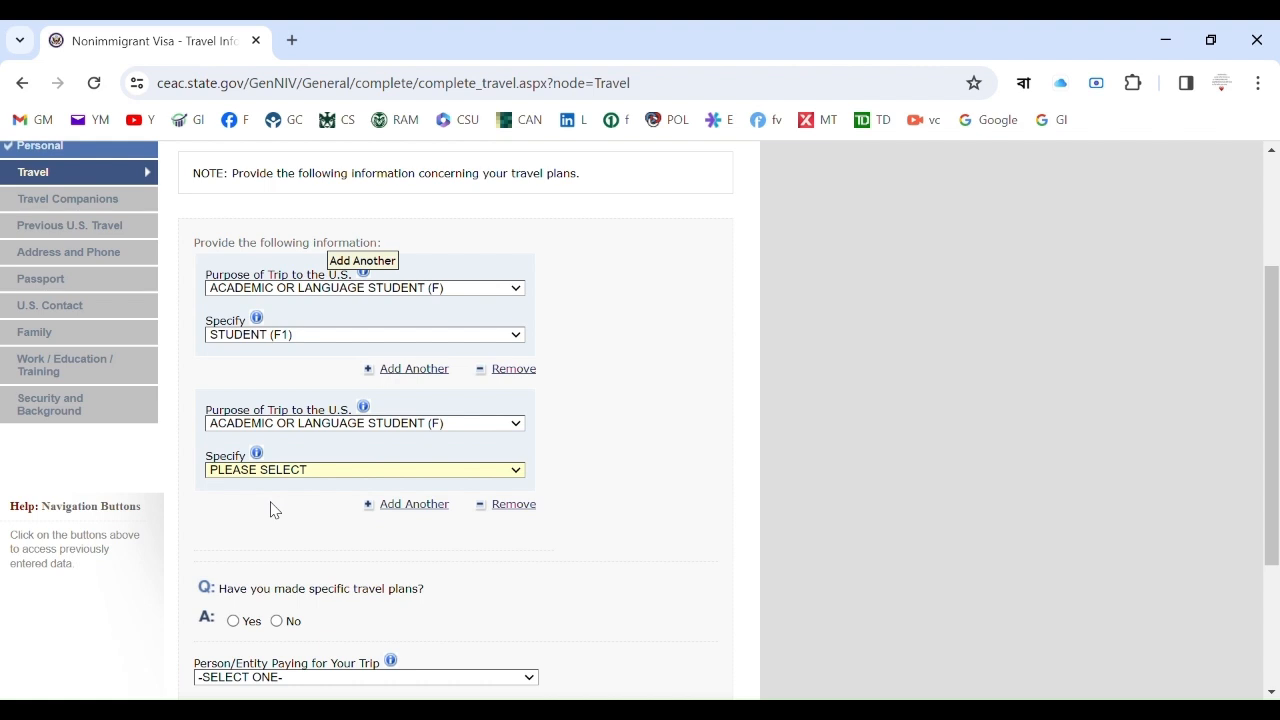
{"action": "key", "text": "Down"}
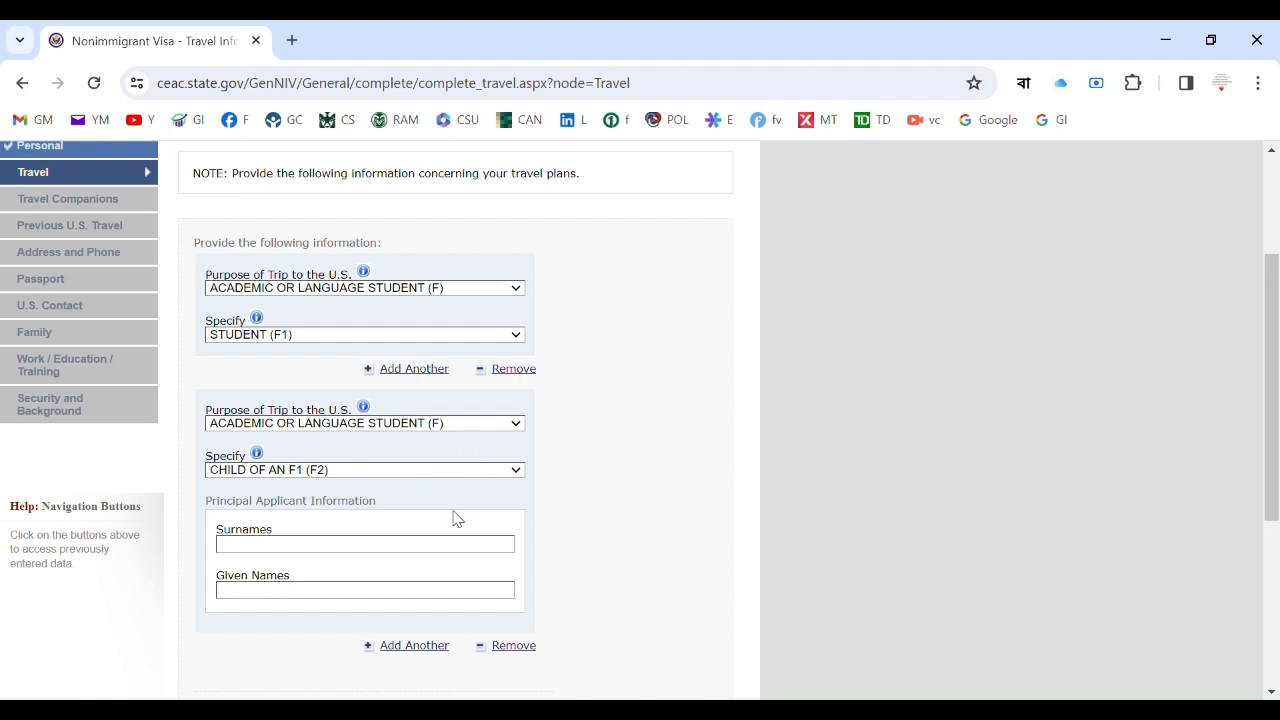
{"action": "left_click", "coordinate": [515, 647]}
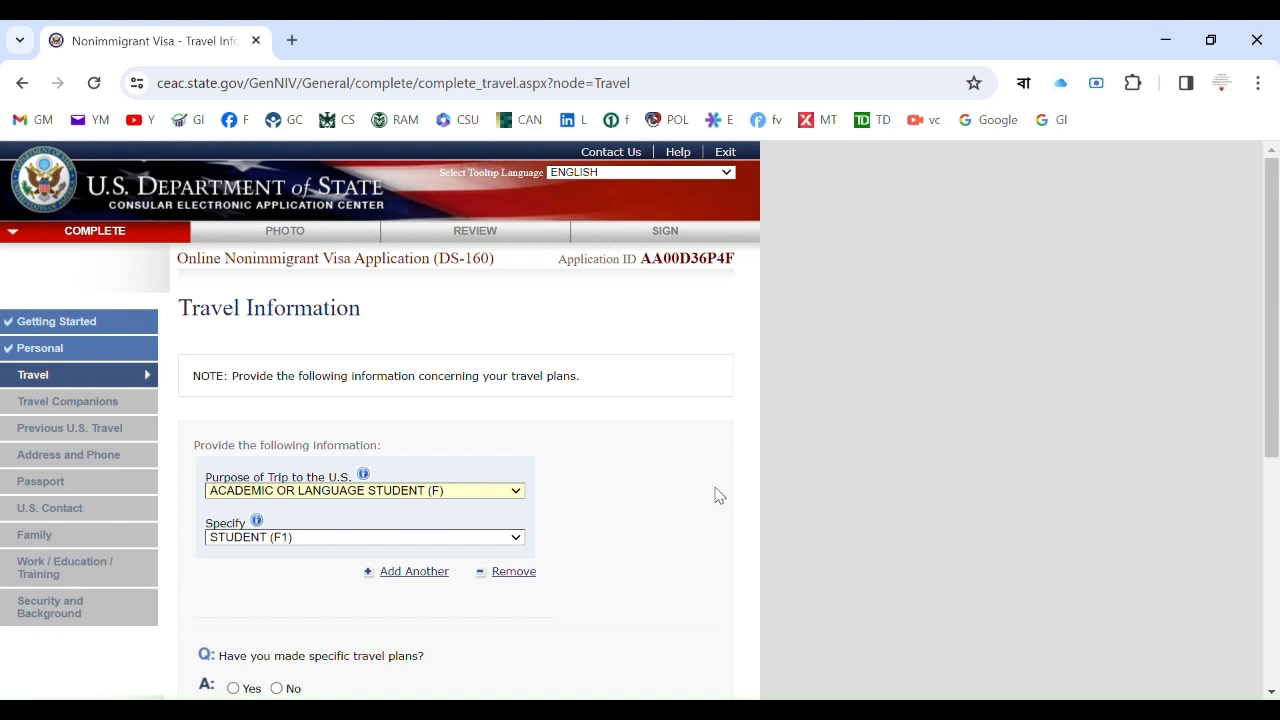
Answer No to 'Have you made specific travel plans?' on the Travel page.
{"action": "left_click_drag", "start_coordinate": [1272, 283], "coordinate": [1271, 399]}
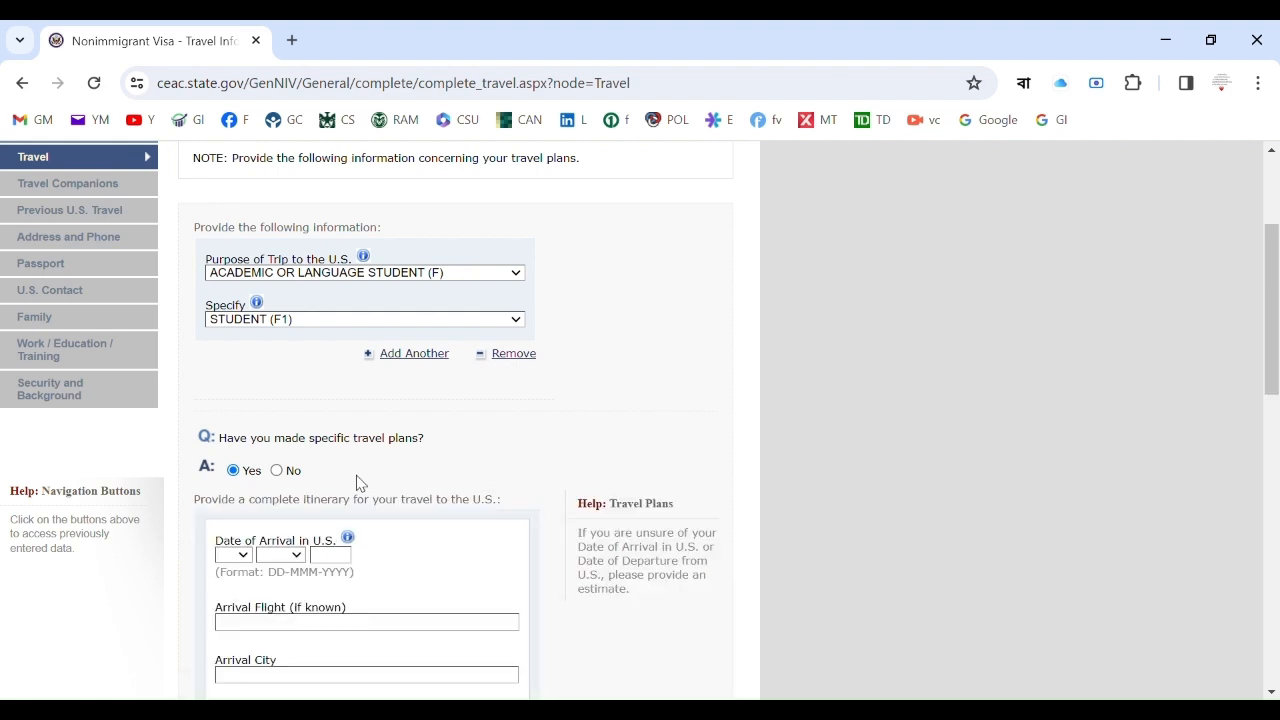
{"action": "left_click", "coordinate": [277, 471]}
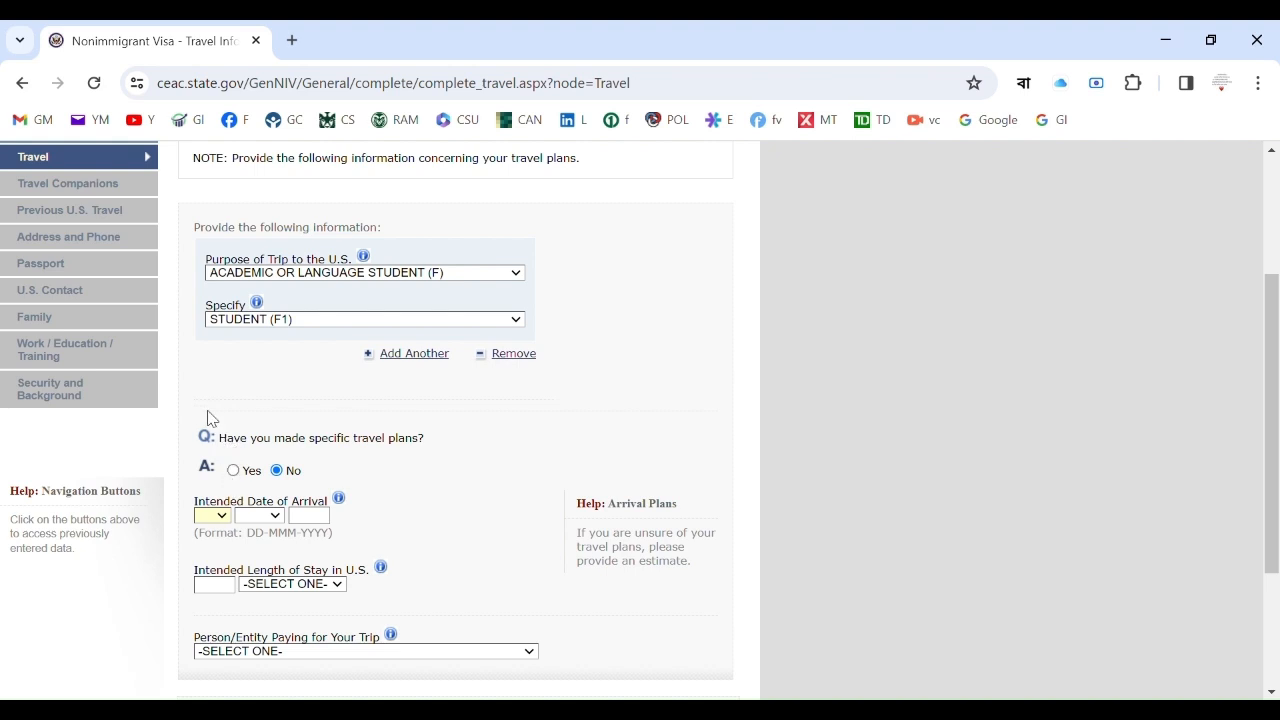
Enter 25 JUL 2024 as the intended arrival date and choose YEAR(S) for length of stay.
{"action": "type", "text": "25"}
{"action": "type", "text": "jul"}
{"action": "type", "text": "2024"}
{"action": "left_click", "coordinate": [282, 618]}
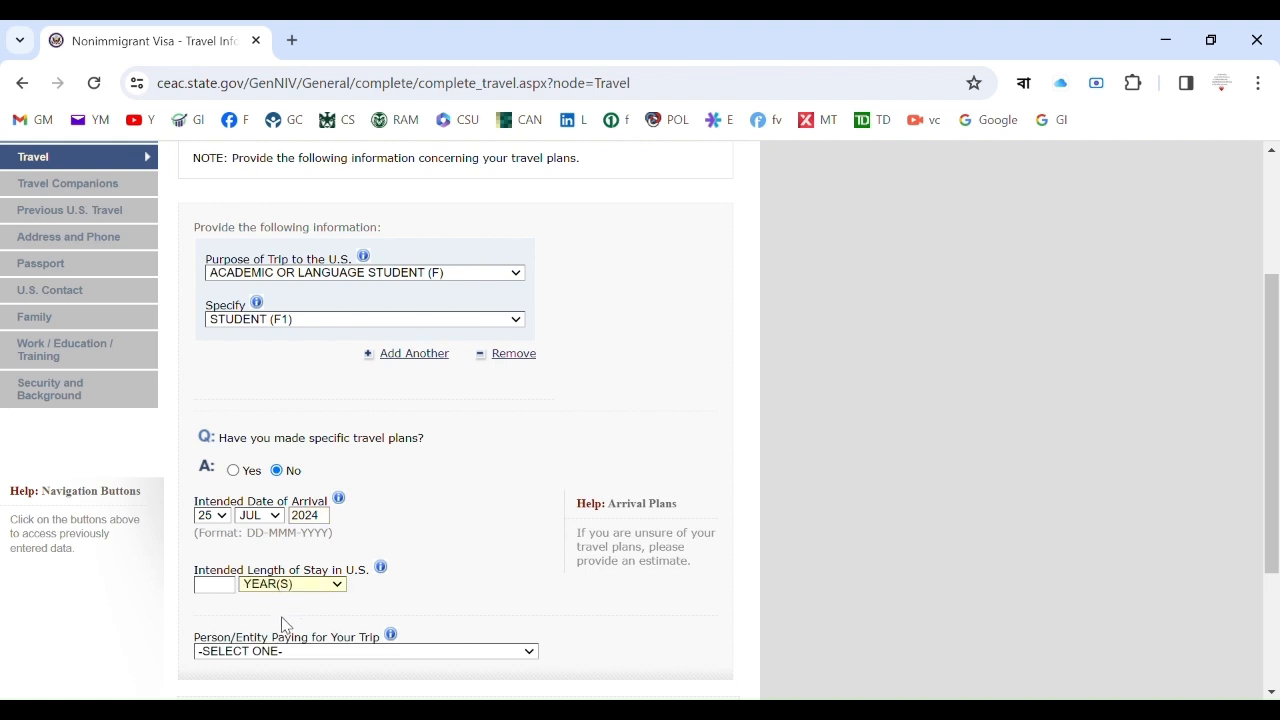
{"action": "left_click_drag", "start_coordinate": [1274, 312], "coordinate": [1278, 406]}
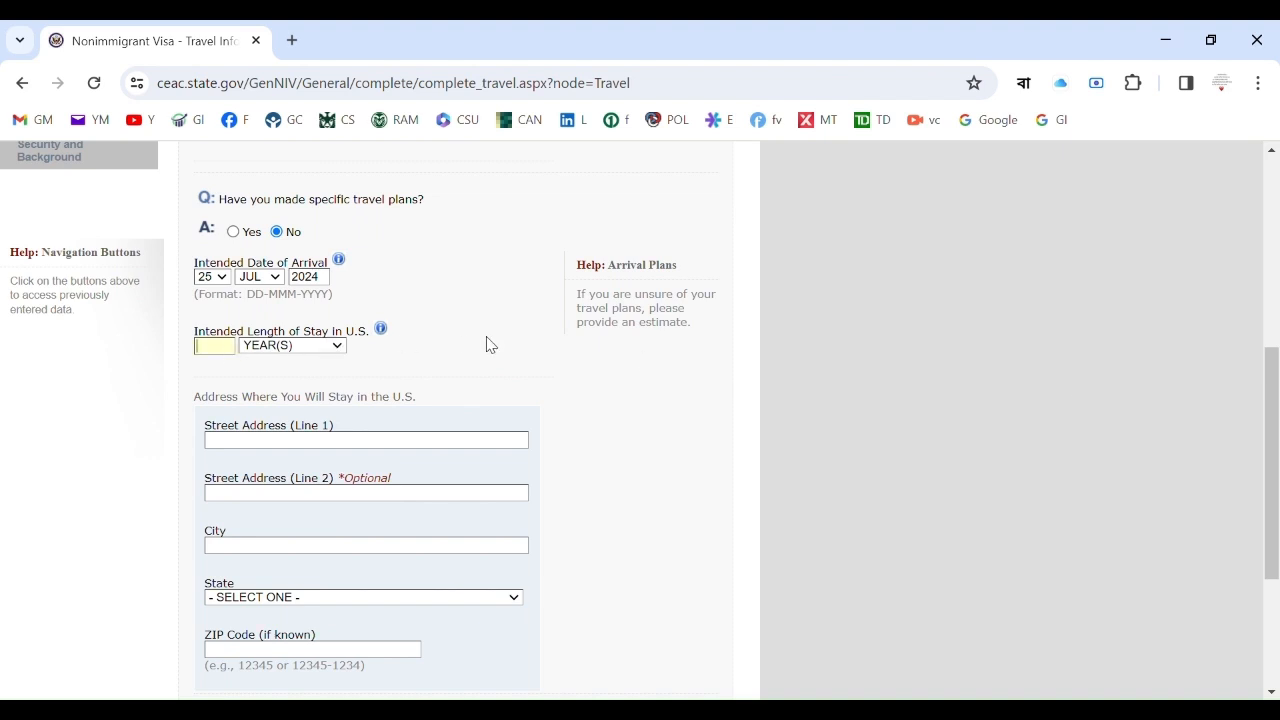
Enter 4 in the Intended Length of Stay YEAR(S) box.
{"action": "type", "text": "4"}
{"action": "left_click_drag", "start_coordinate": [1274, 384], "coordinate": [1274, 396]}
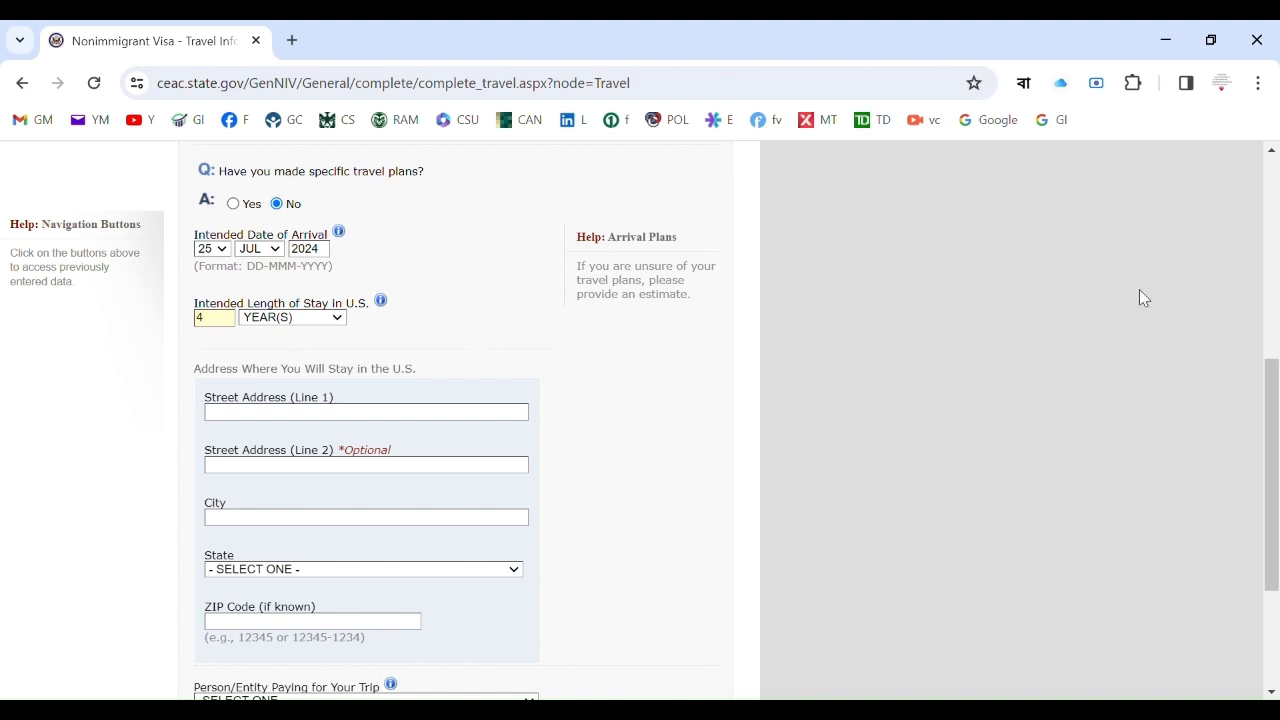
Autofill the Fort Collins, Colorado stay address and choose SELF as the trip payer.
{"action": "left_click_drag", "start_coordinate": [1278, 352], "coordinate": [1278, 428]}
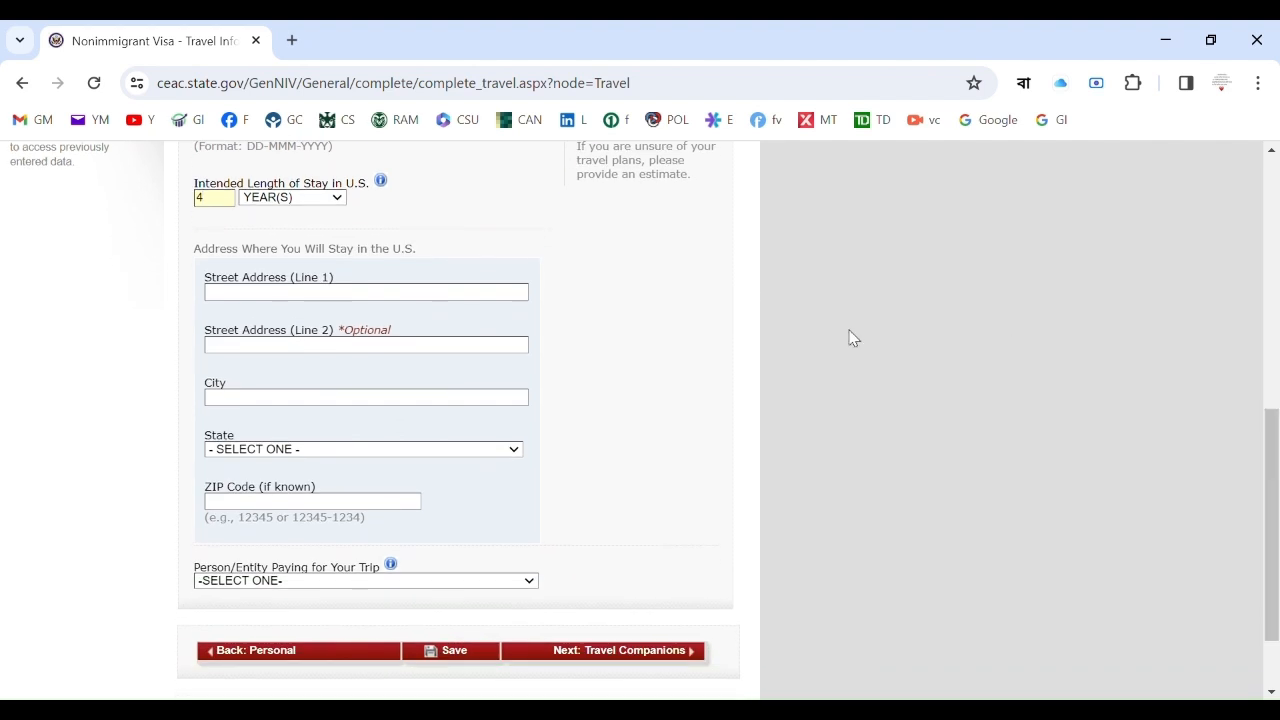
{"action": "left_click", "coordinate": [500, 295]}
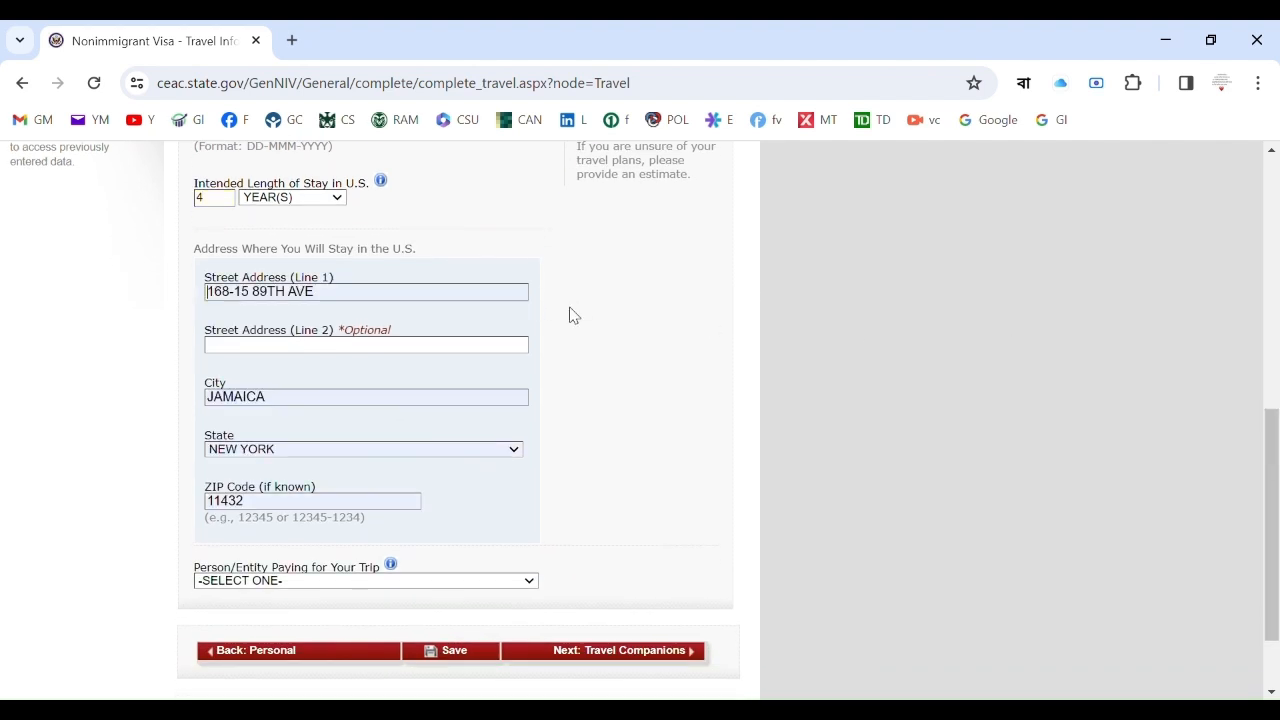
{"action": "left_click", "coordinate": [597, 351]}
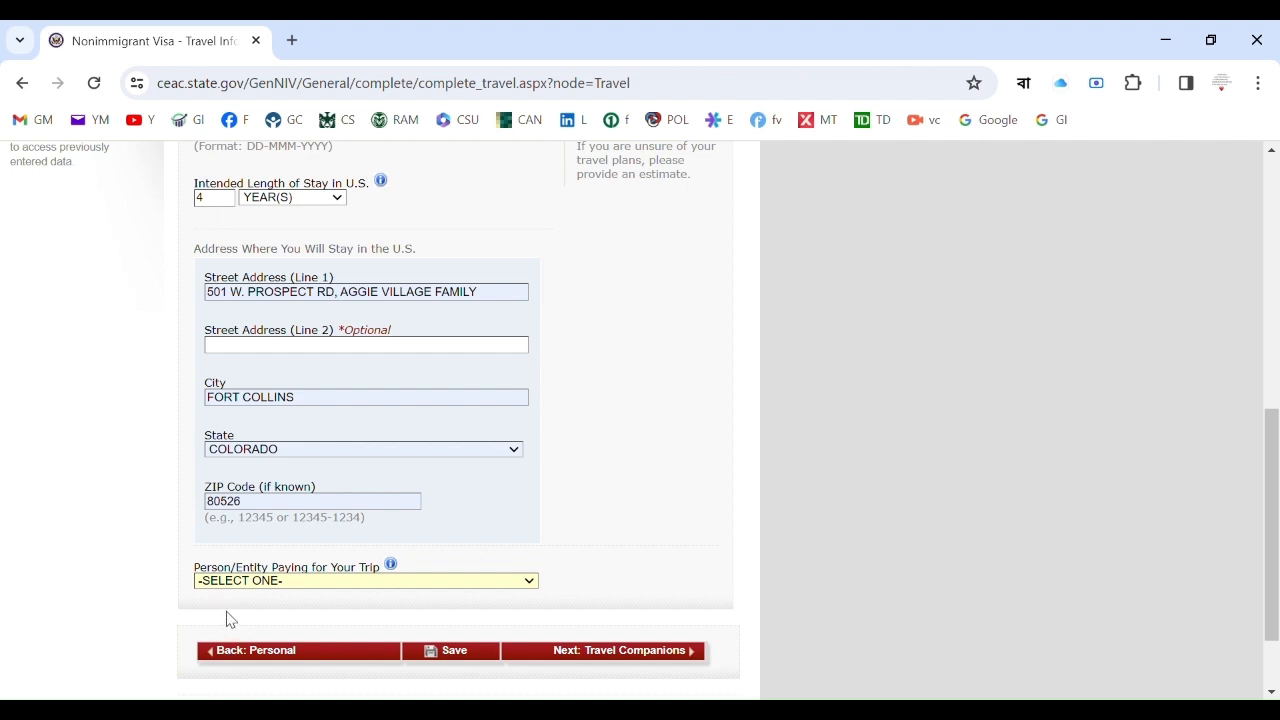
{"action": "left_click", "coordinate": [218, 612]}
{"action": "left_click", "coordinate": [258, 602]}
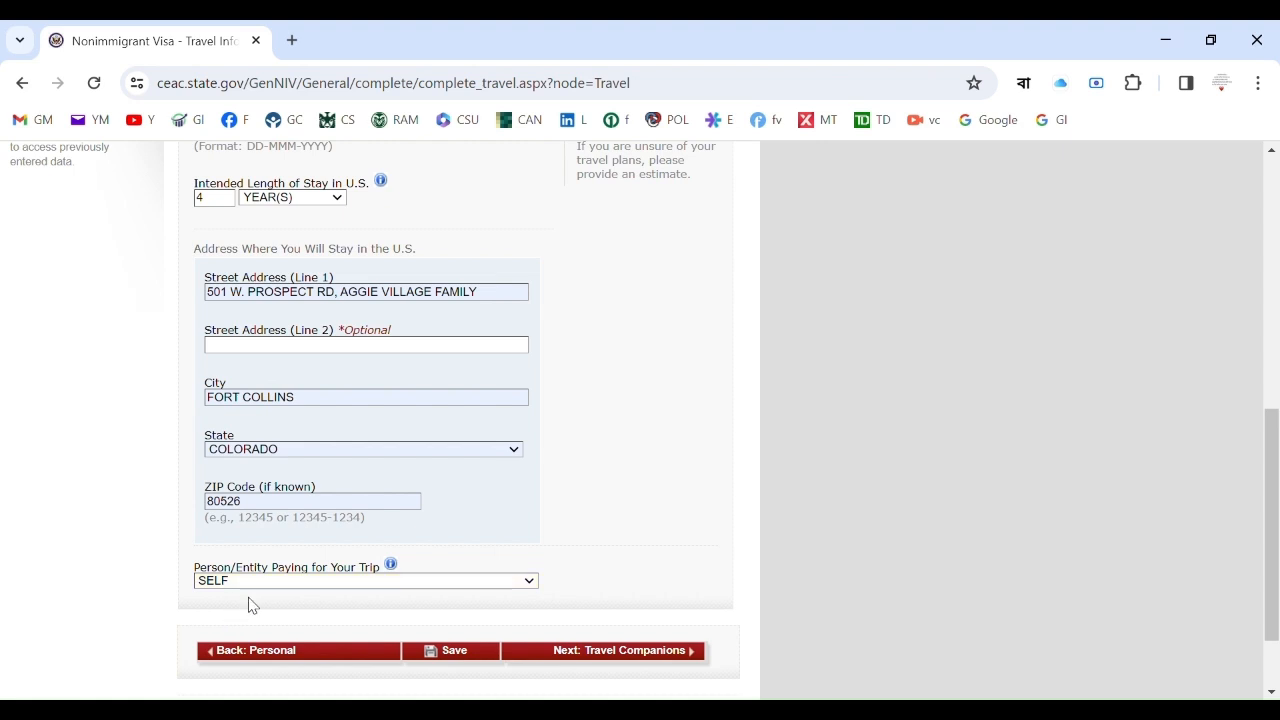
Save the Travel Information page to reach the Save Confirmation screen.
{"action": "left_click", "coordinate": [474, 657]}
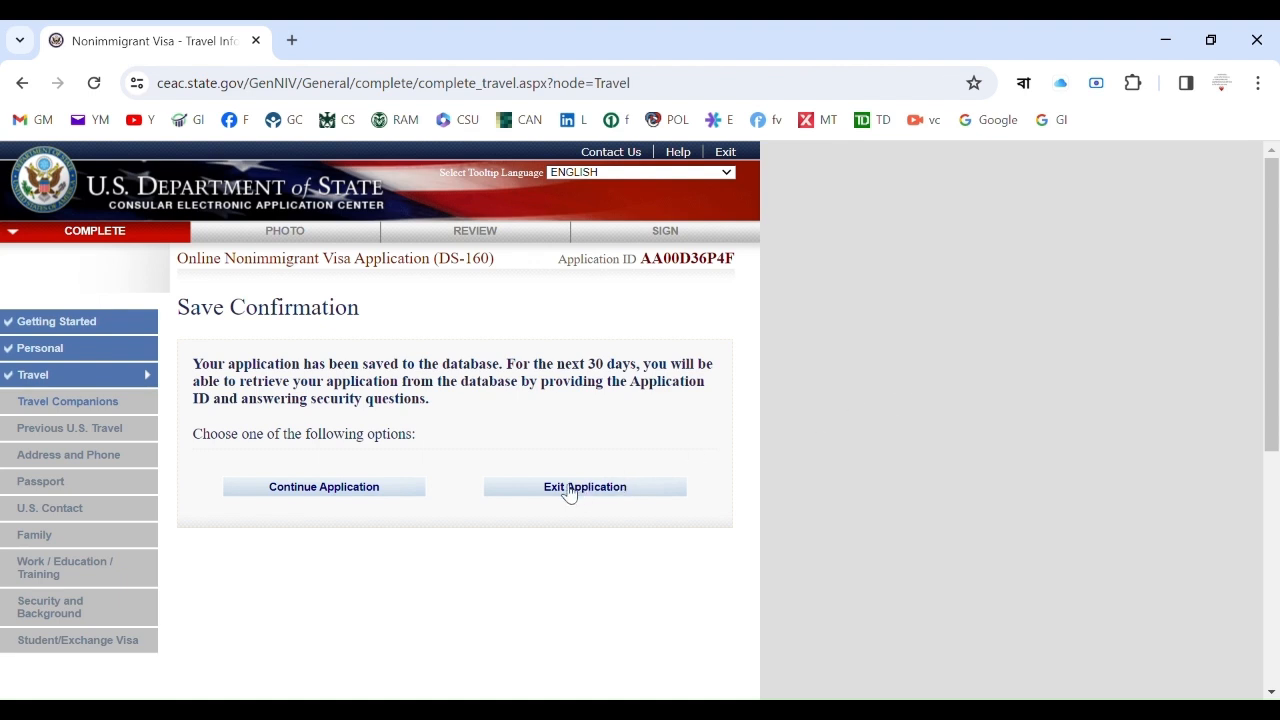
Continue the application and advance from the Travel page to Travel Companions.
{"action": "left_click", "coordinate": [373, 492]}
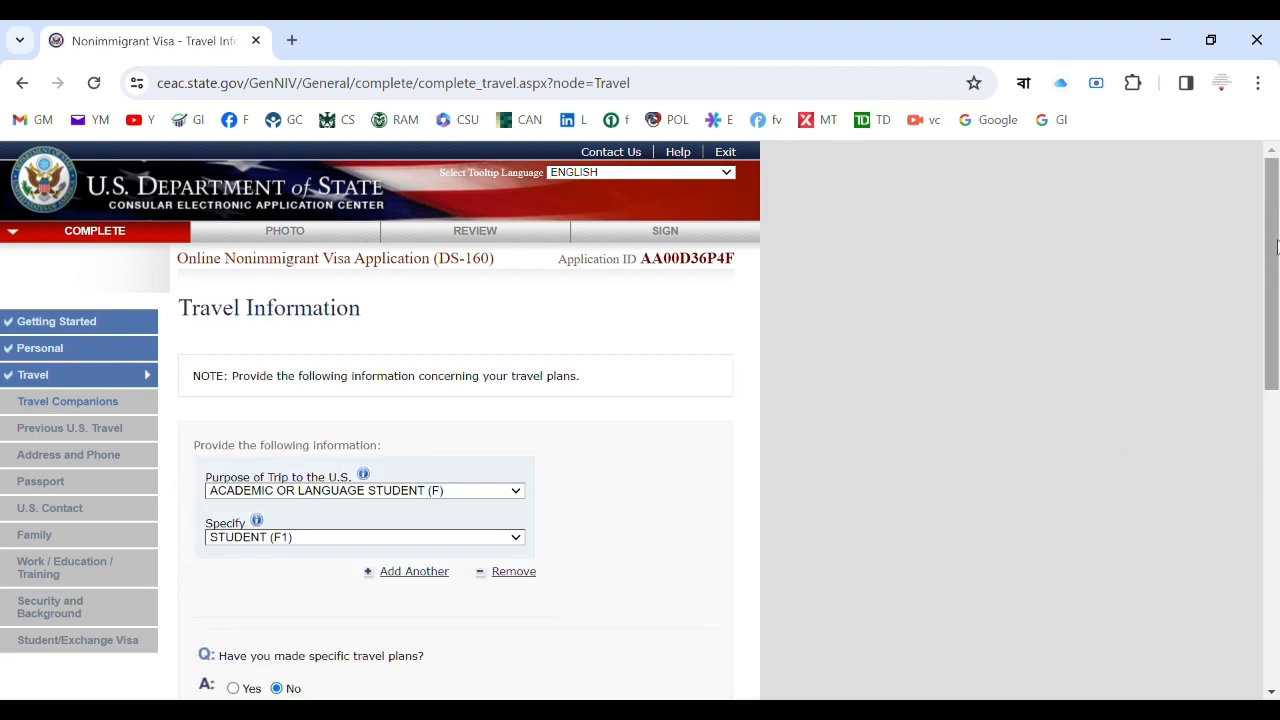
{"action": "scroll", "coordinate": [1273, 287], "scroll_direction": "down", "scroll_amount": 3}
{"action": "left_click_drag", "start_coordinate": [1277, 345], "coordinate": [1277, 367]}
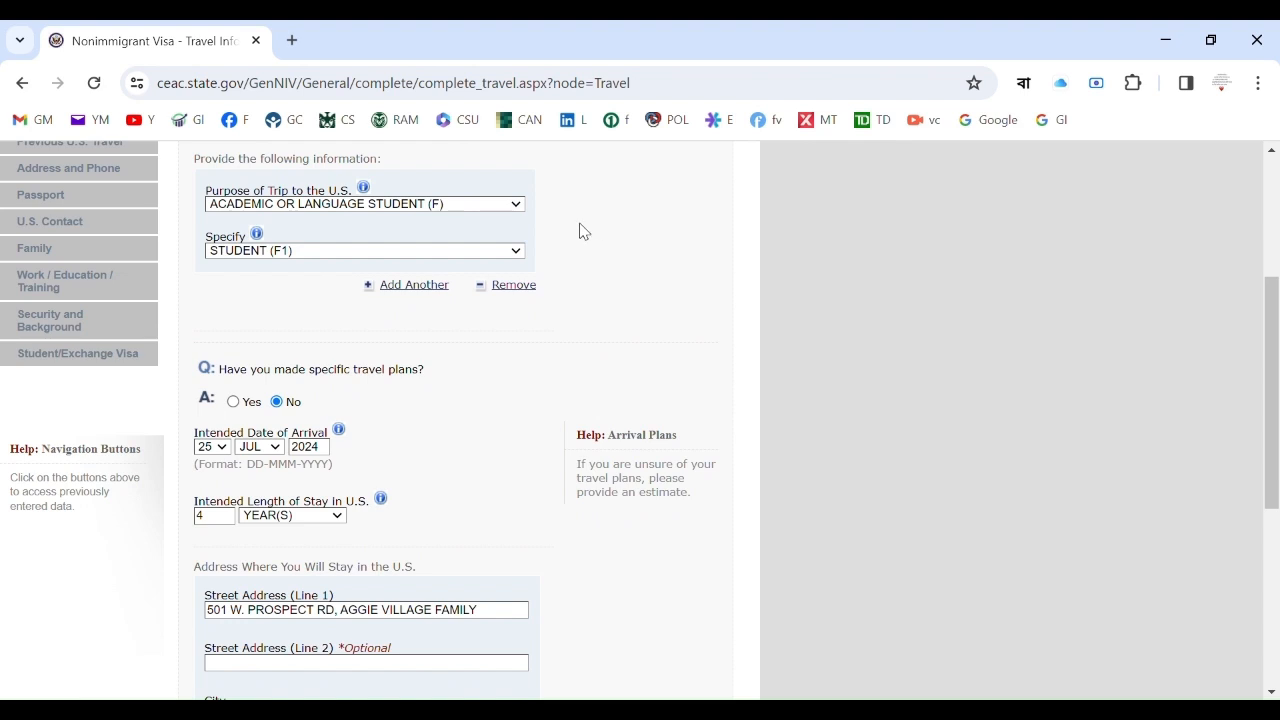
{"action": "left_click_drag", "start_coordinate": [1270, 292], "coordinate": [1277, 460]}
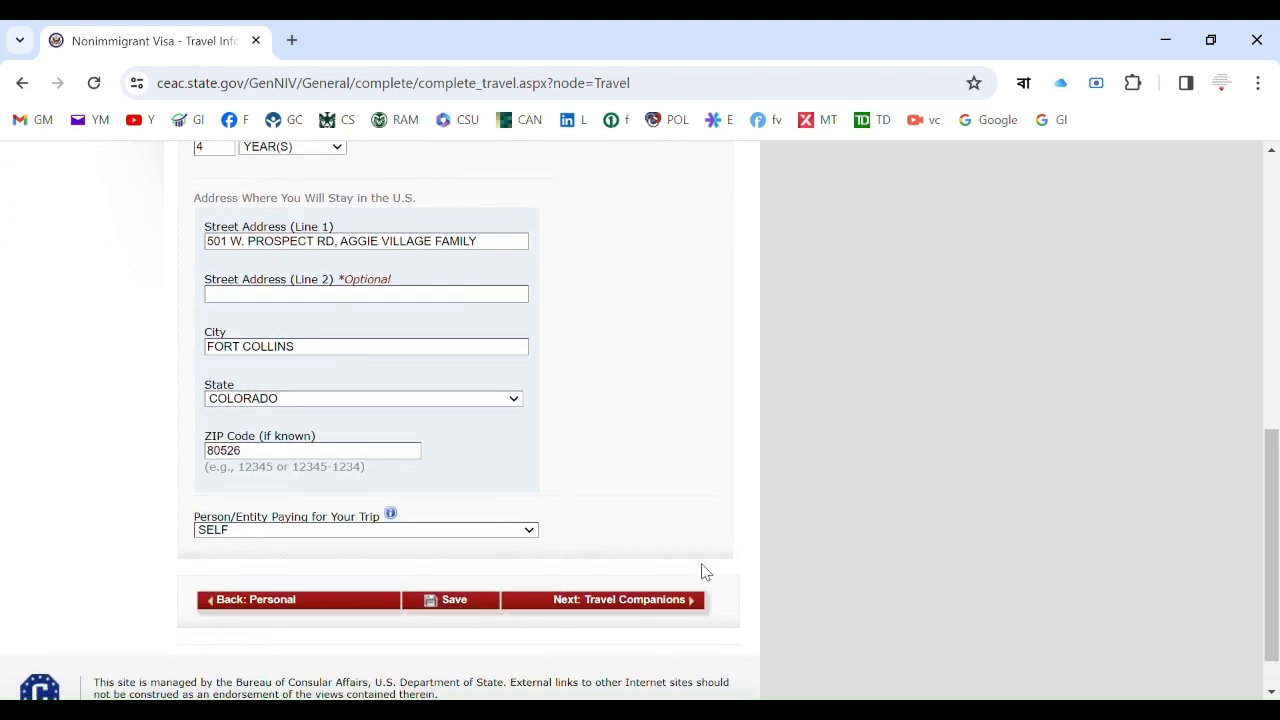
{"action": "left_click", "coordinate": [673, 604]}
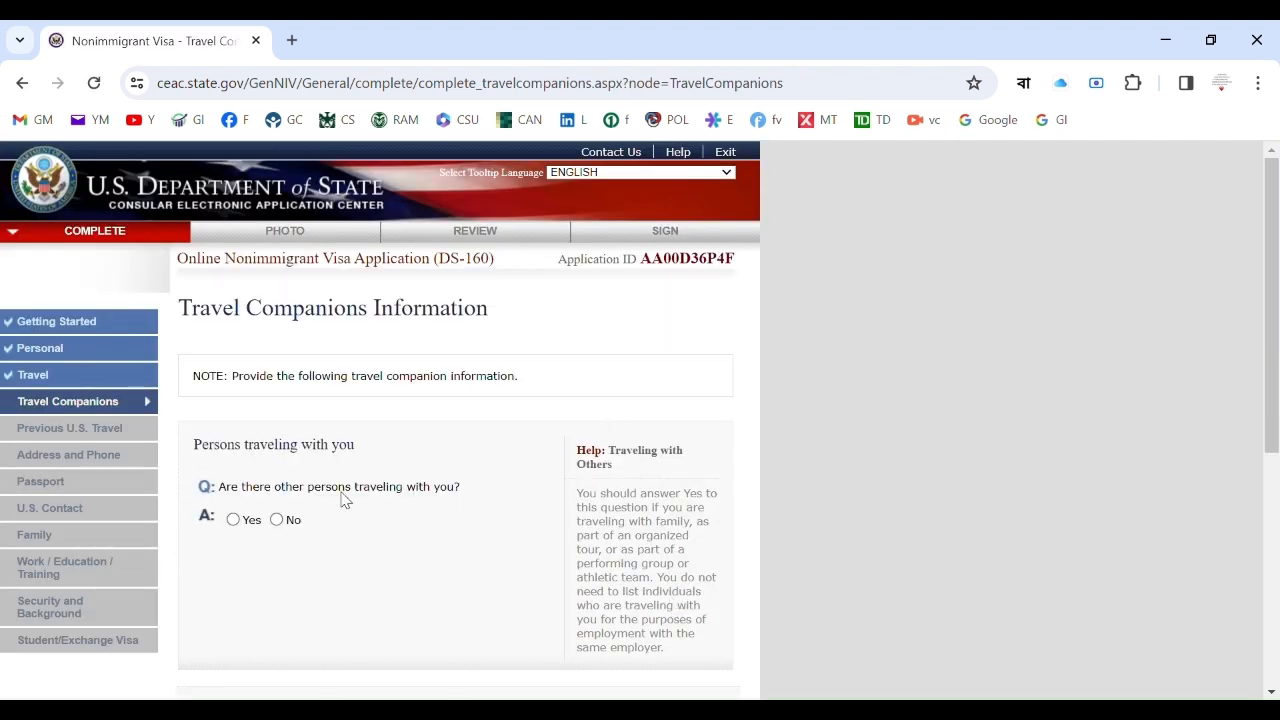
Answer No to other persons traveling, save, and continue to Previous U.S. Travel.
{"action": "left_click", "coordinate": [277, 520]}
{"action": "scroll", "coordinate": [1271, 273], "scroll_direction": "down", "scroll_amount": 3}
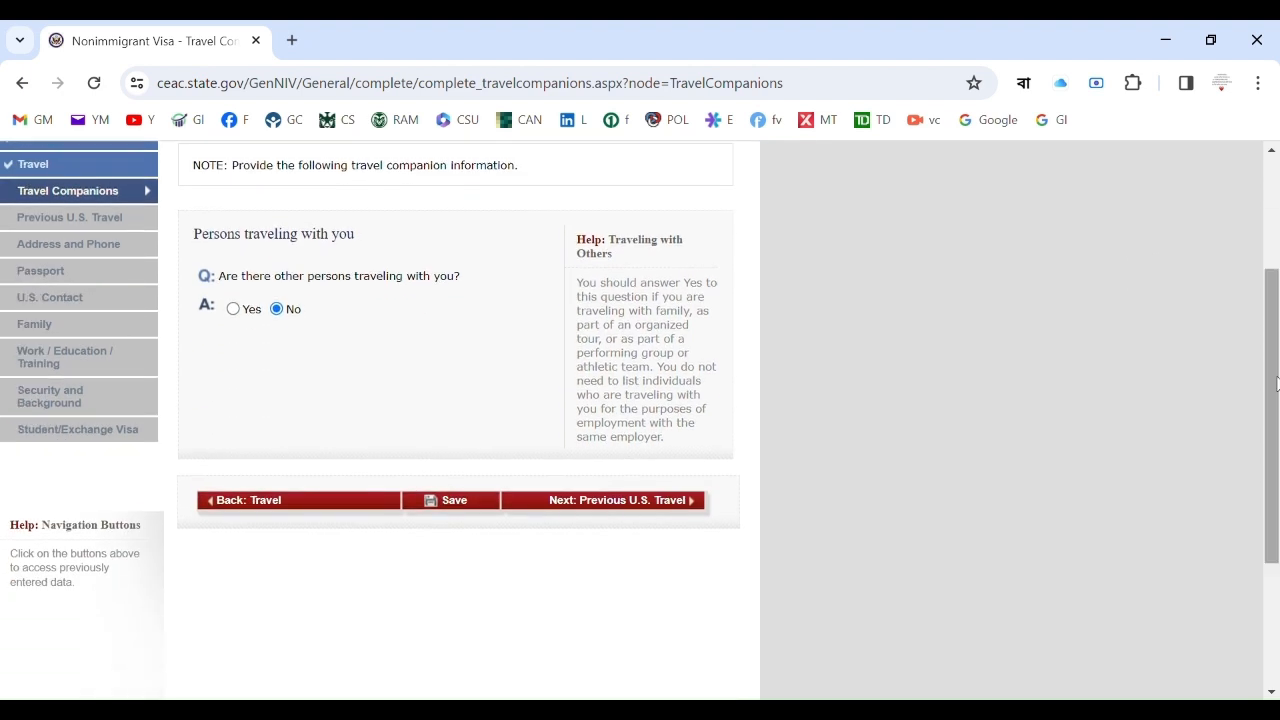
{"action": "left_click", "coordinate": [484, 508]}
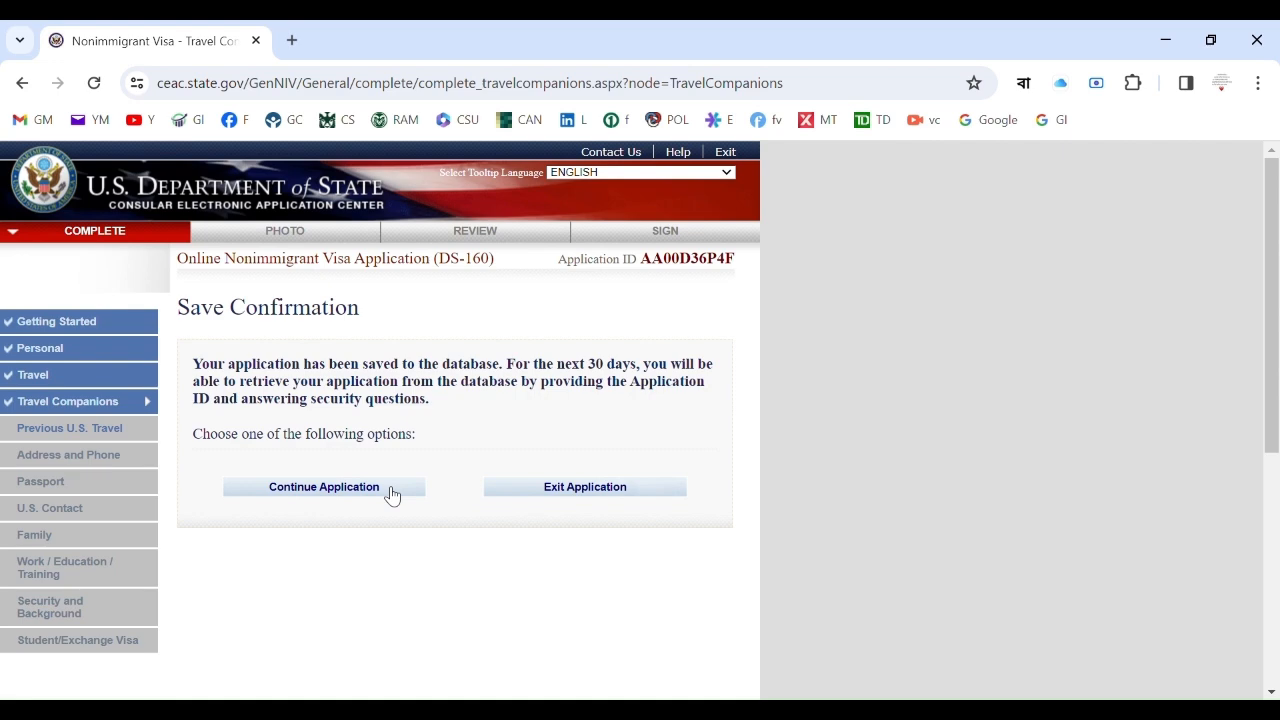
{"action": "left_click", "coordinate": [389, 490]}
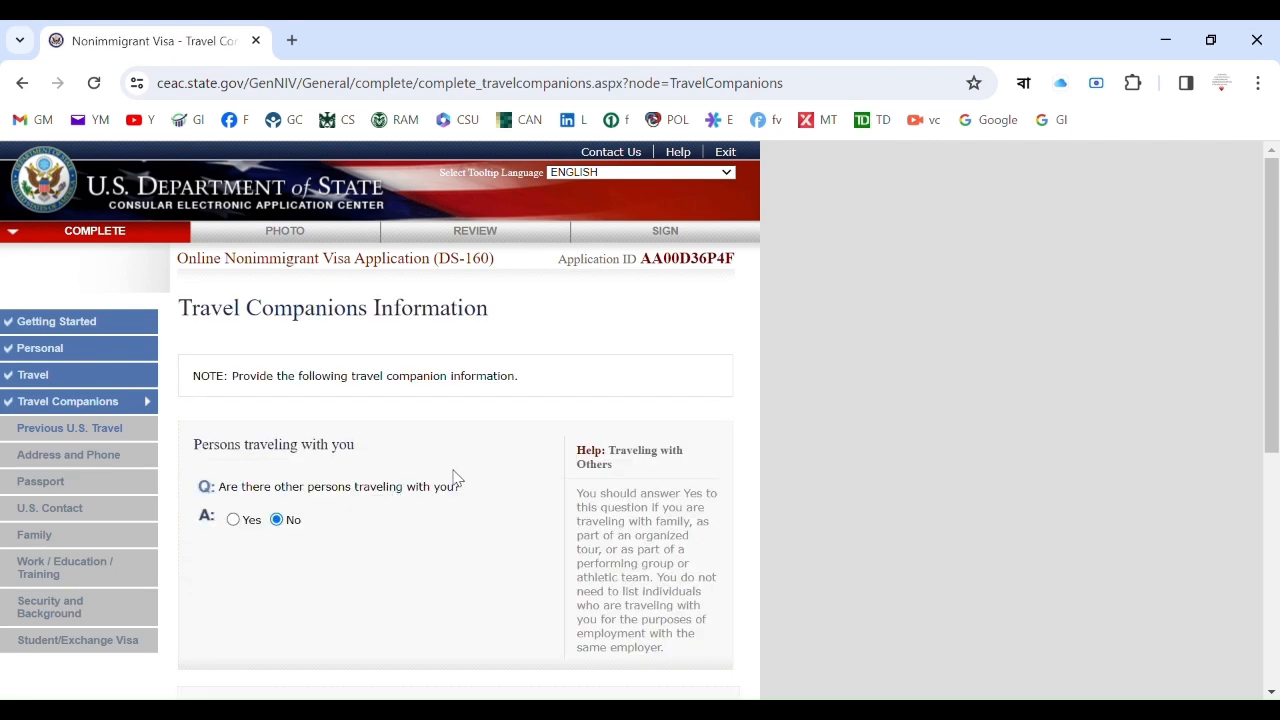
{"action": "left_click_drag", "start_coordinate": [1272, 318], "coordinate": [1272, 434]}
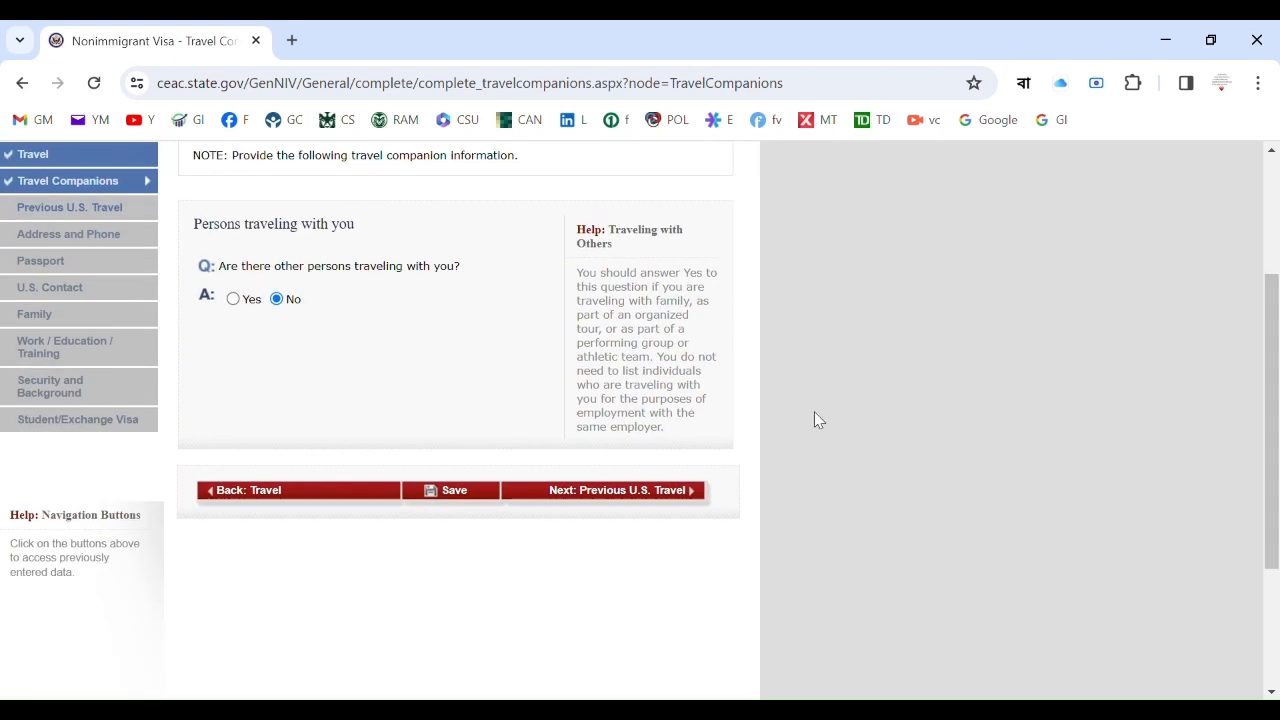
{"action": "left_click", "coordinate": [629, 492]}
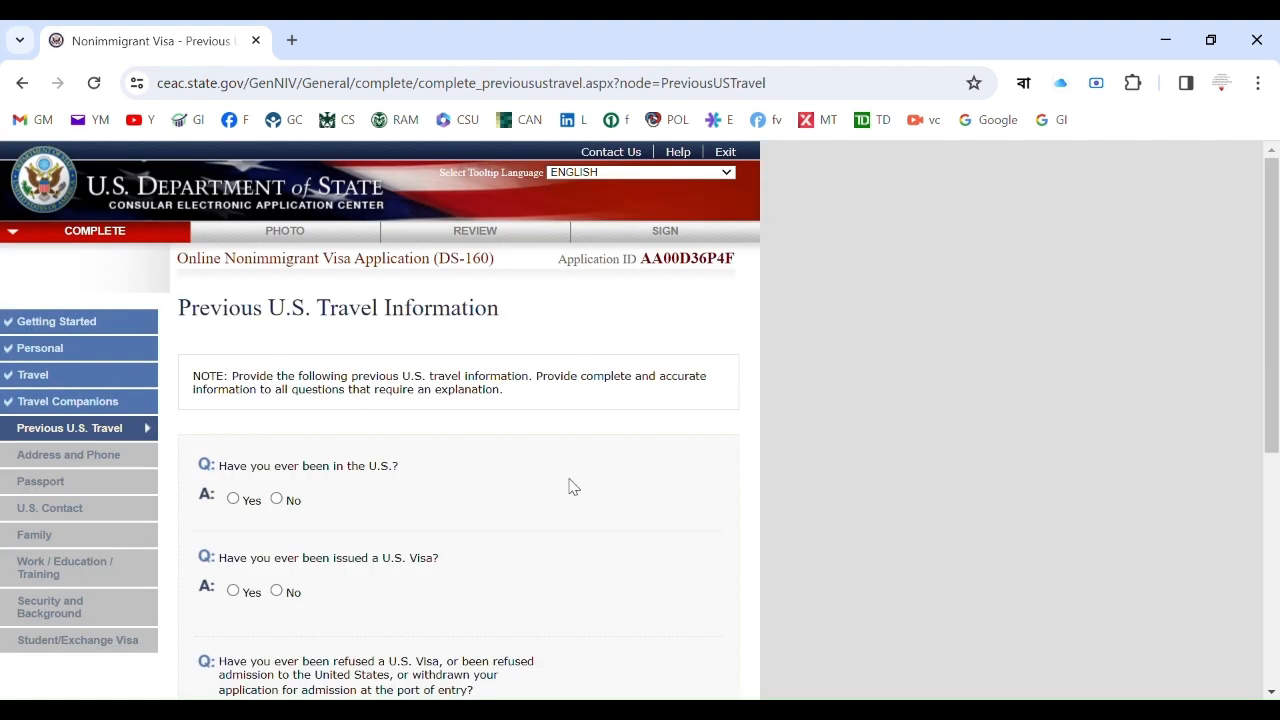
Answer No to prior U.S. visits, visas issued, visa refusals and immigrant petitions.
{"action": "left_click", "coordinate": [278, 500]}
{"action": "left_click", "coordinate": [277, 592]}
{"action": "scroll", "coordinate": [1268, 270], "scroll_direction": "down", "scroll_amount": 3}
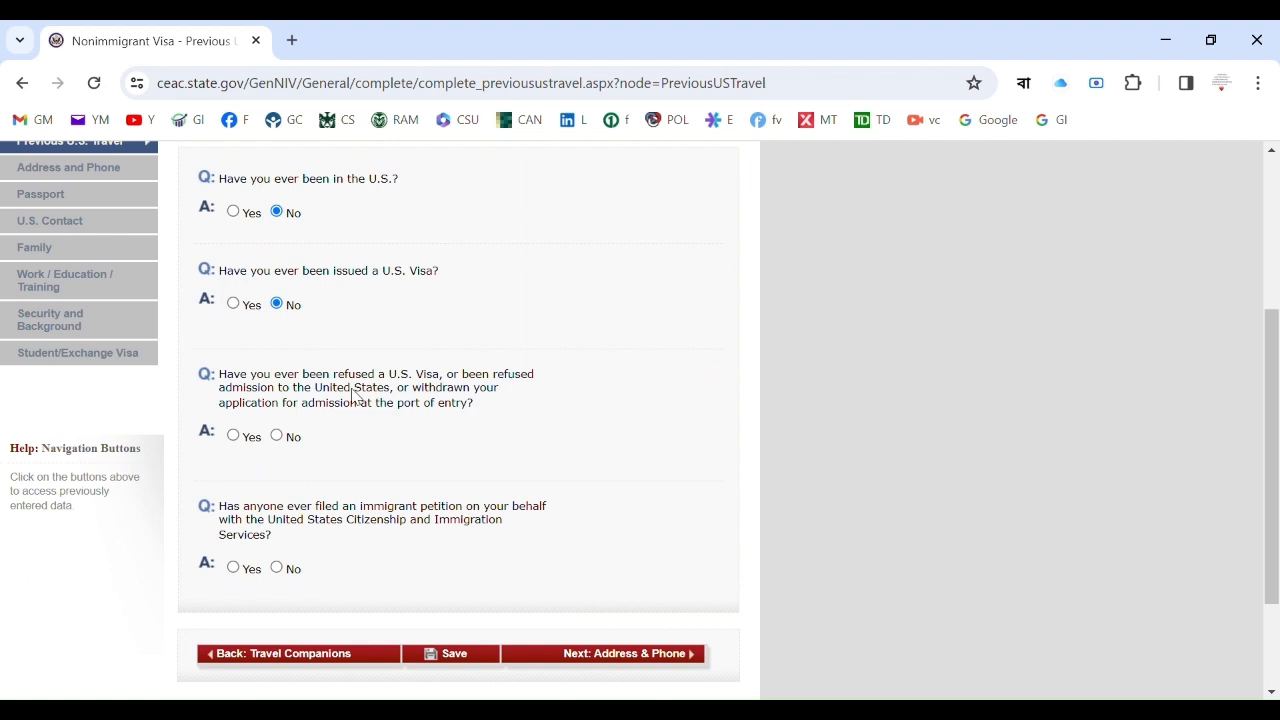
{"action": "left_click", "coordinate": [276, 437]}
{"action": "scroll", "coordinate": [345, 530], "scroll_direction": "up", "scroll_amount": 3}
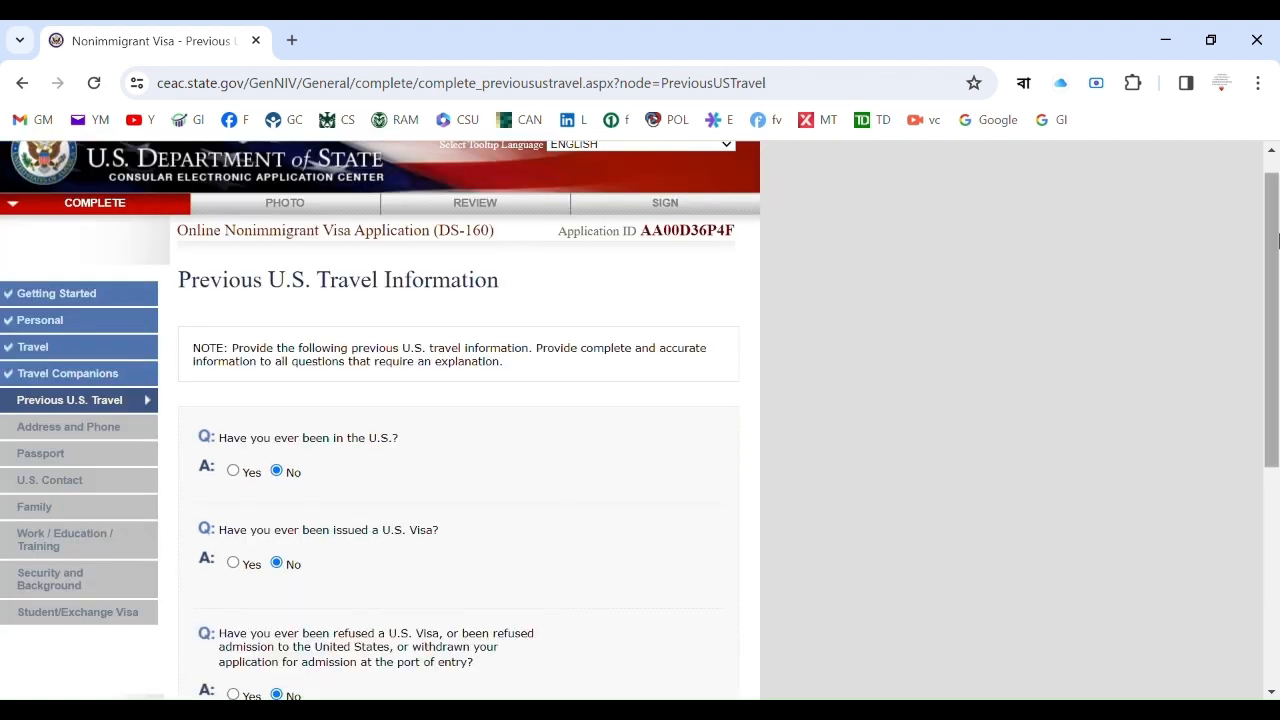
{"action": "left_click_drag", "start_coordinate": [1277, 240], "coordinate": [1277, 377]}
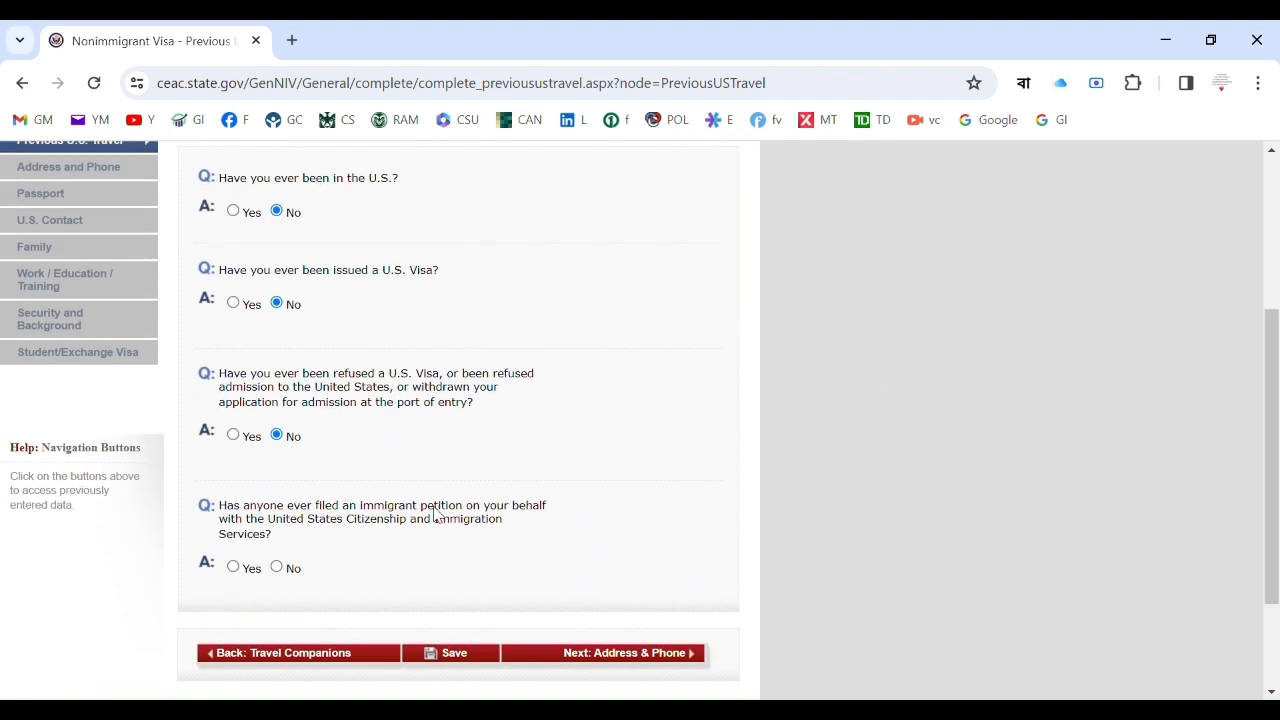
{"action": "left_click", "coordinate": [280, 569]}
{"action": "scroll", "coordinate": [236, 578], "scroll_direction": "up", "scroll_amount": 1}
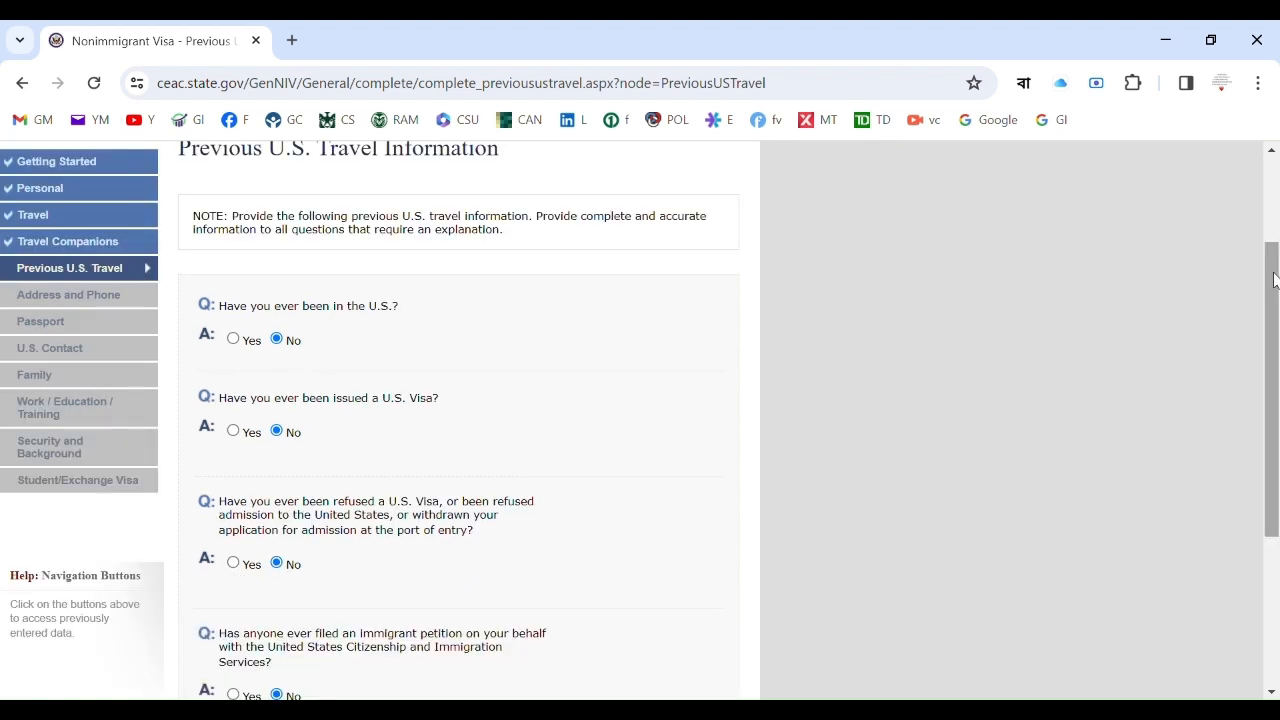
{"action": "scroll", "coordinate": [1274, 280], "scroll_direction": "down", "scroll_amount": 2}
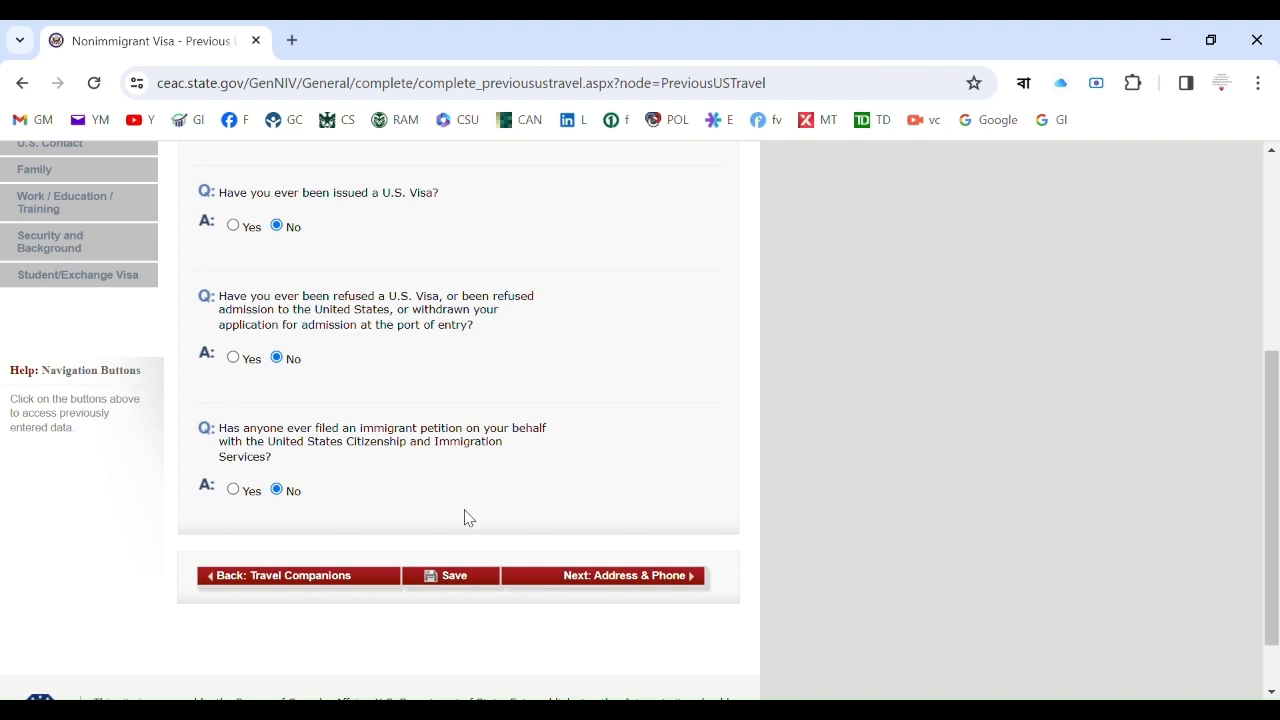
Save the Previous U.S. Travel page and advance to Address and Phone.
{"action": "left_click", "coordinate": [474, 585]}
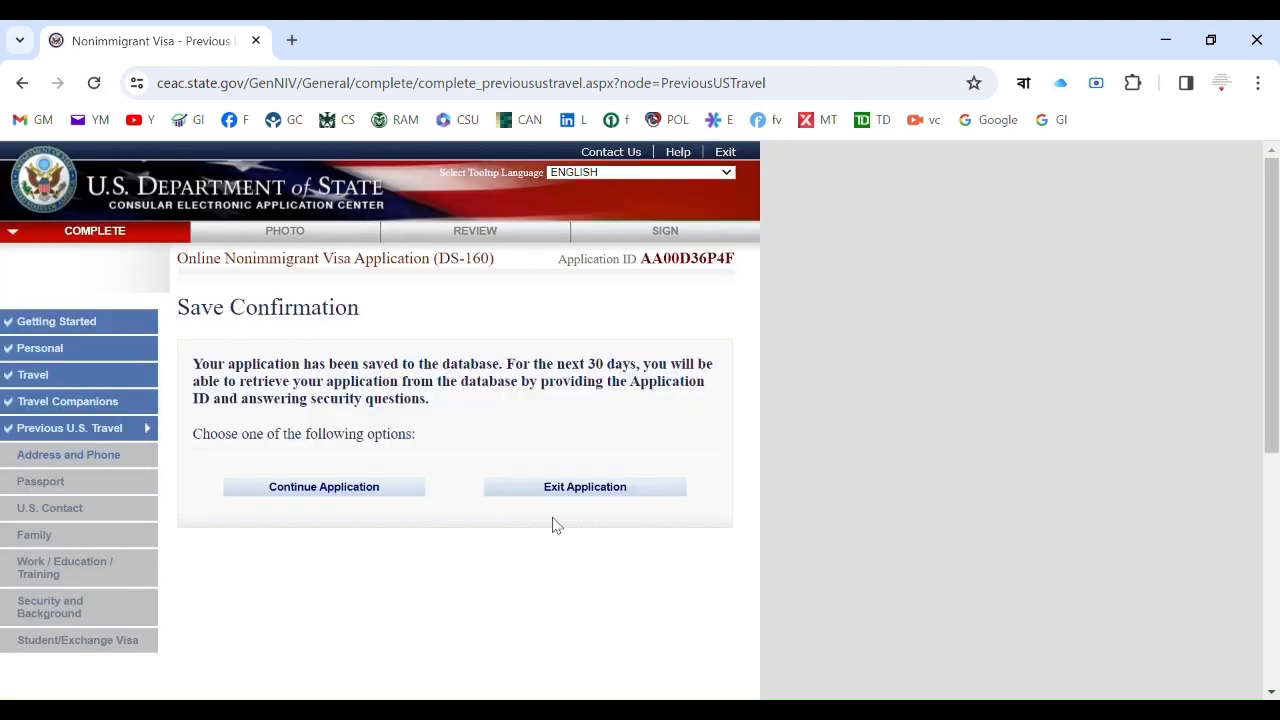
{"action": "left_click", "coordinate": [387, 490]}
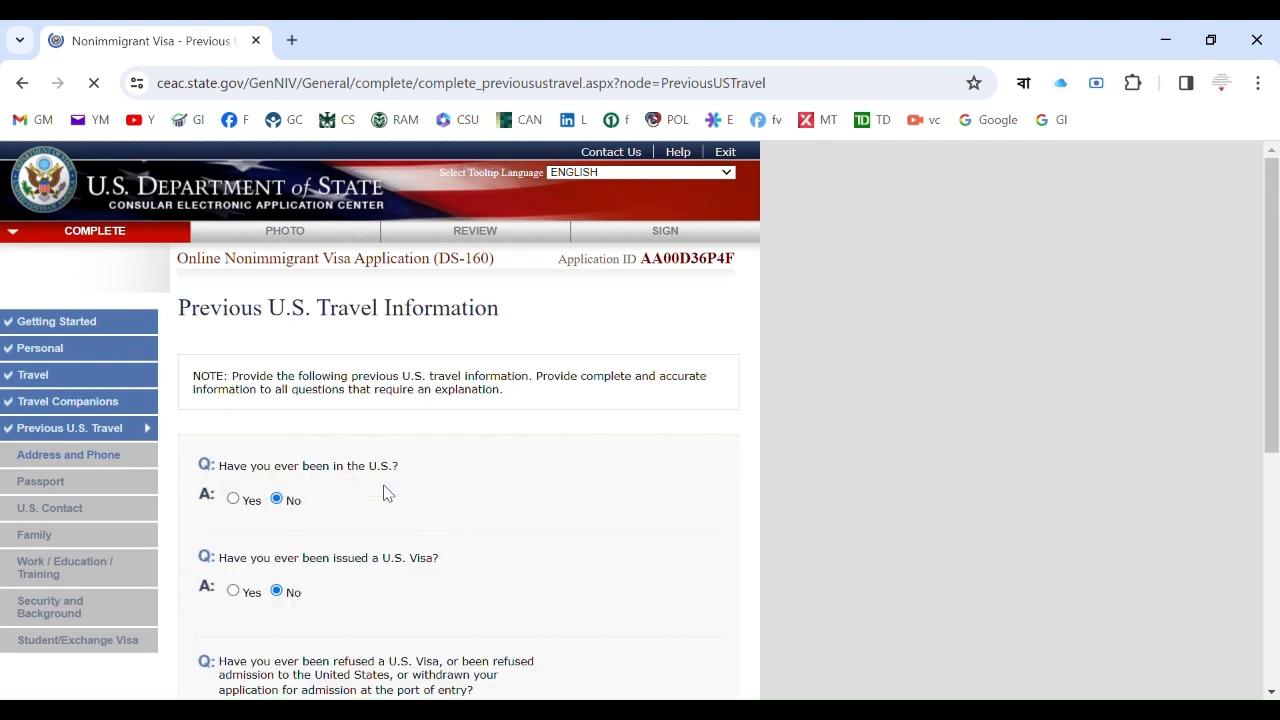
{"action": "left_click_drag", "start_coordinate": [1276, 240], "coordinate": [1276, 438]}
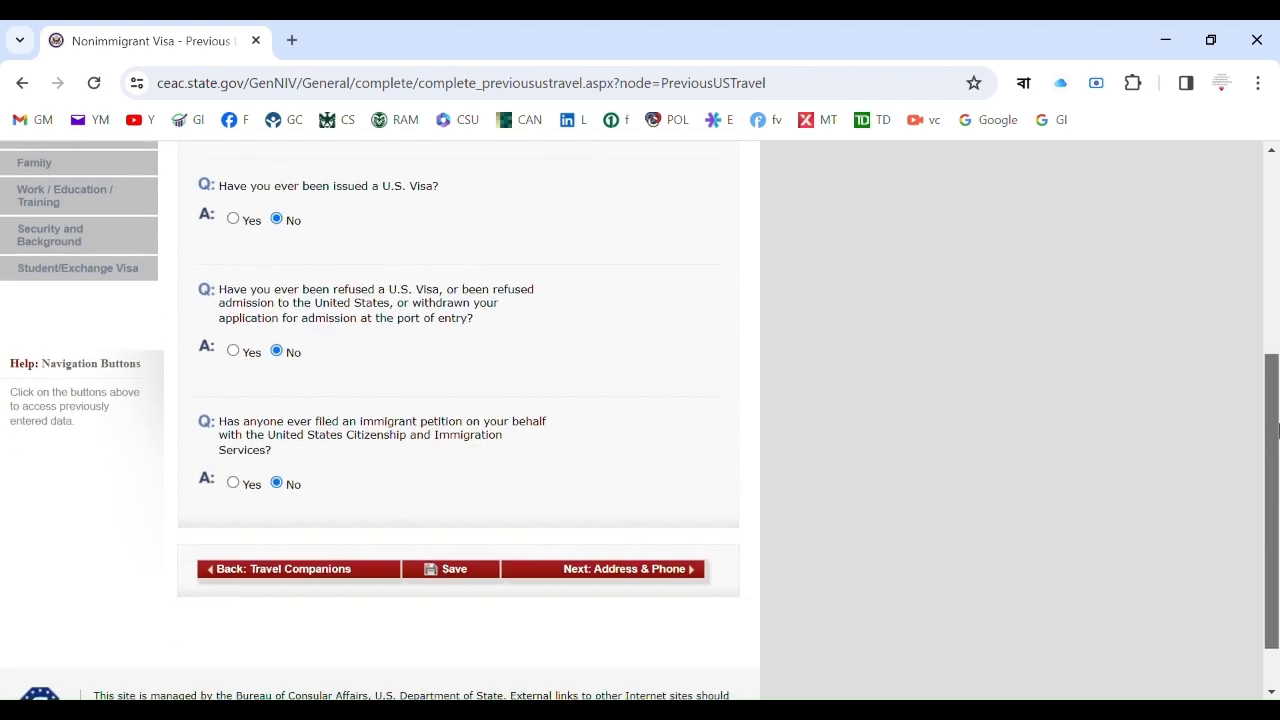
{"action": "left_click", "coordinate": [676, 568]}
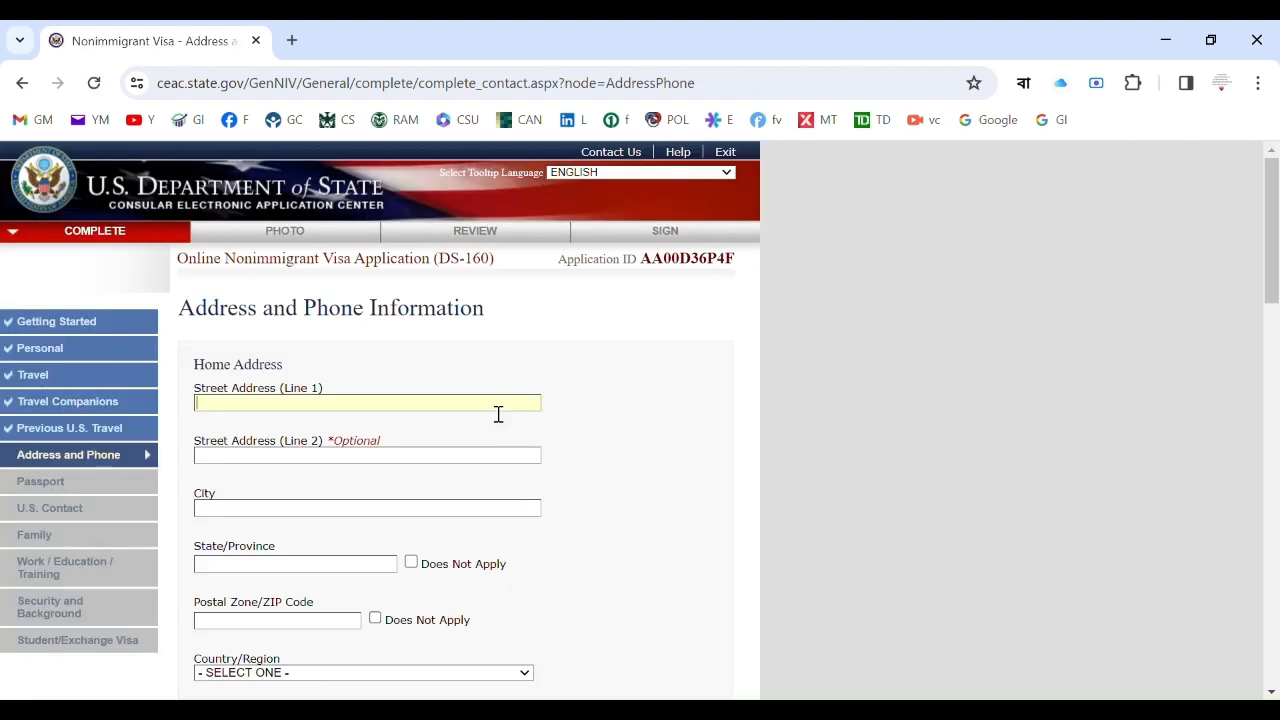
Clear Street Address Line 1 and autofill both home street lines from a saved address.
{"action": "scroll", "coordinate": [1268, 225], "scroll_direction": "down", "scroll_amount": 2}
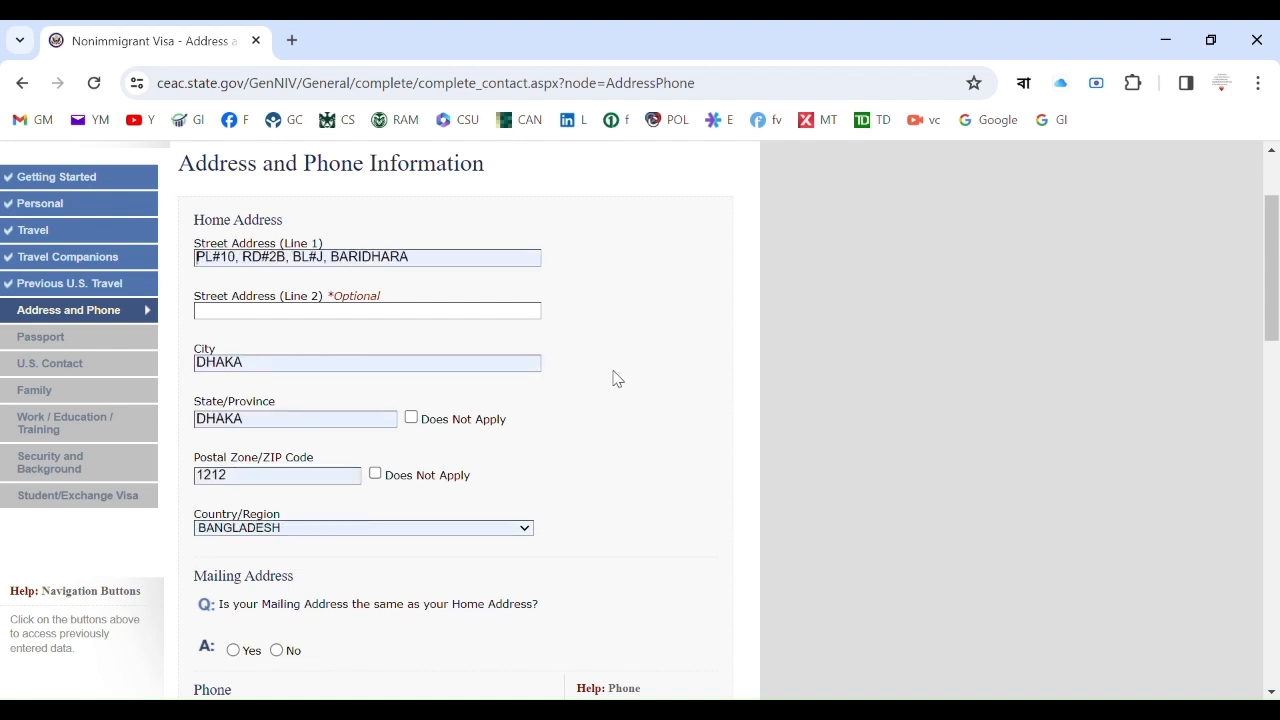
{"action": "left_click", "coordinate": [404, 259]}
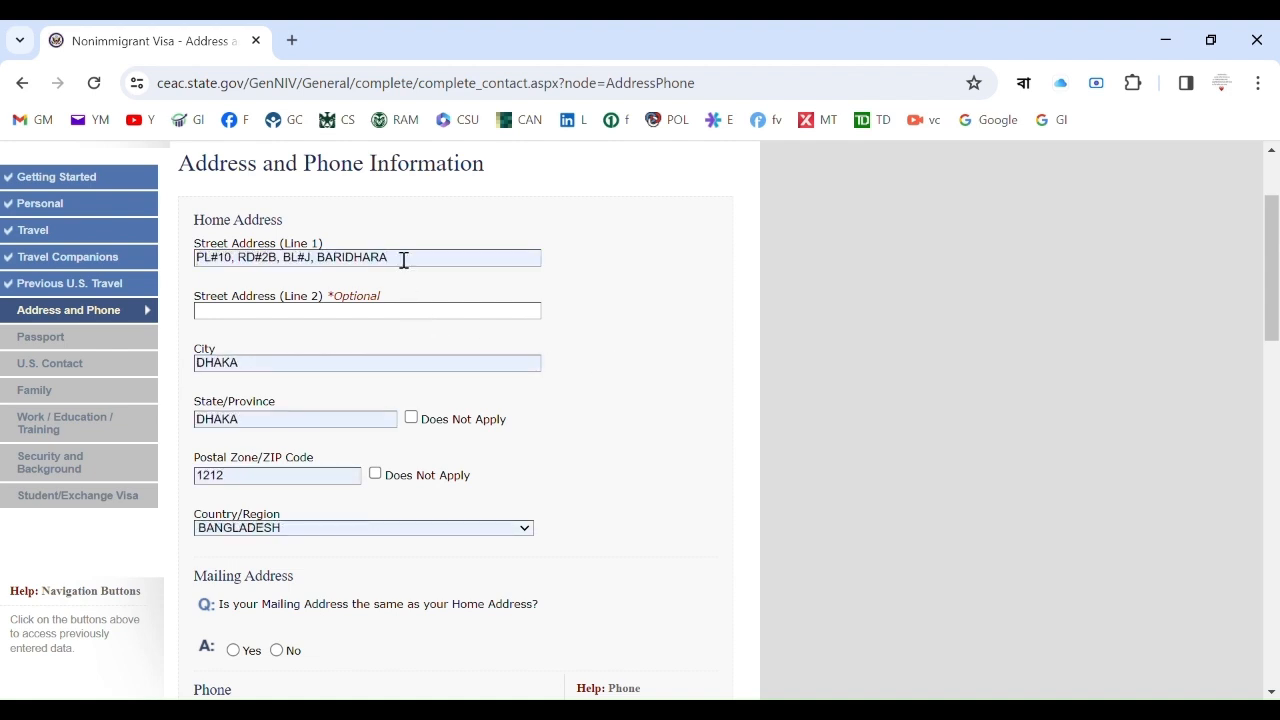
{"action": "triple_click", "coordinate": [404, 260]}
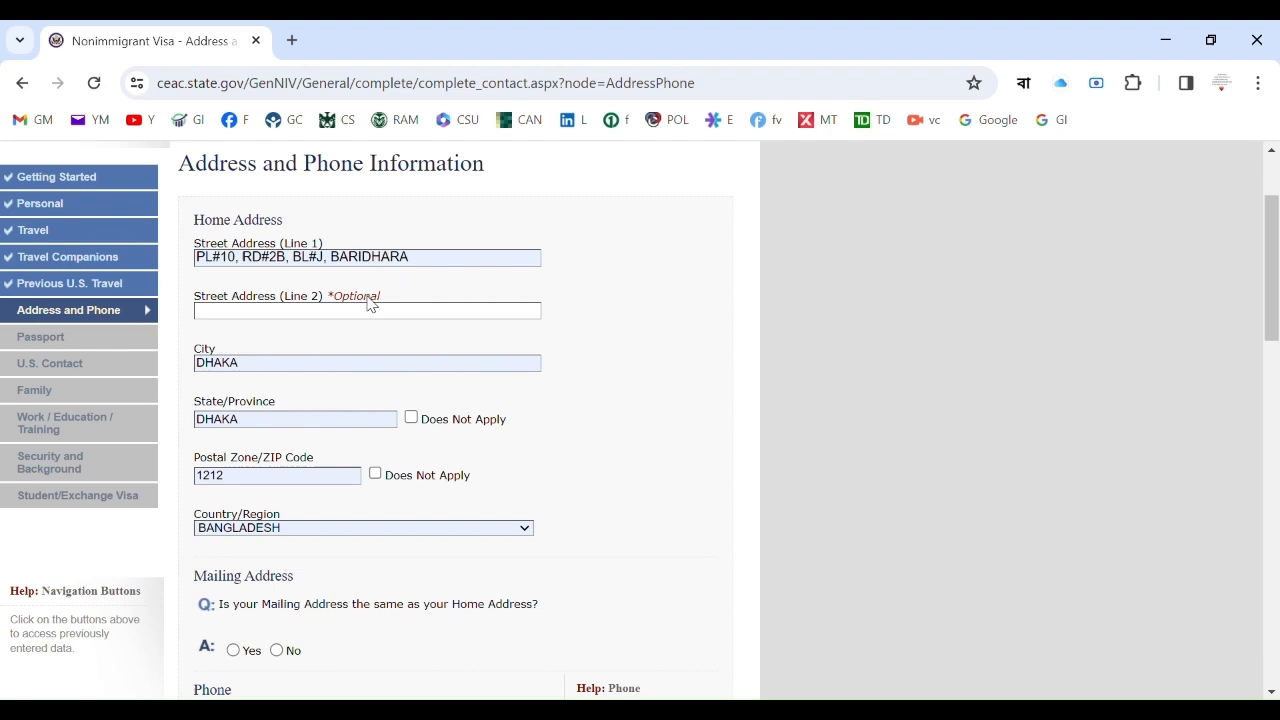
{"action": "triple_click", "coordinate": [350, 260]}
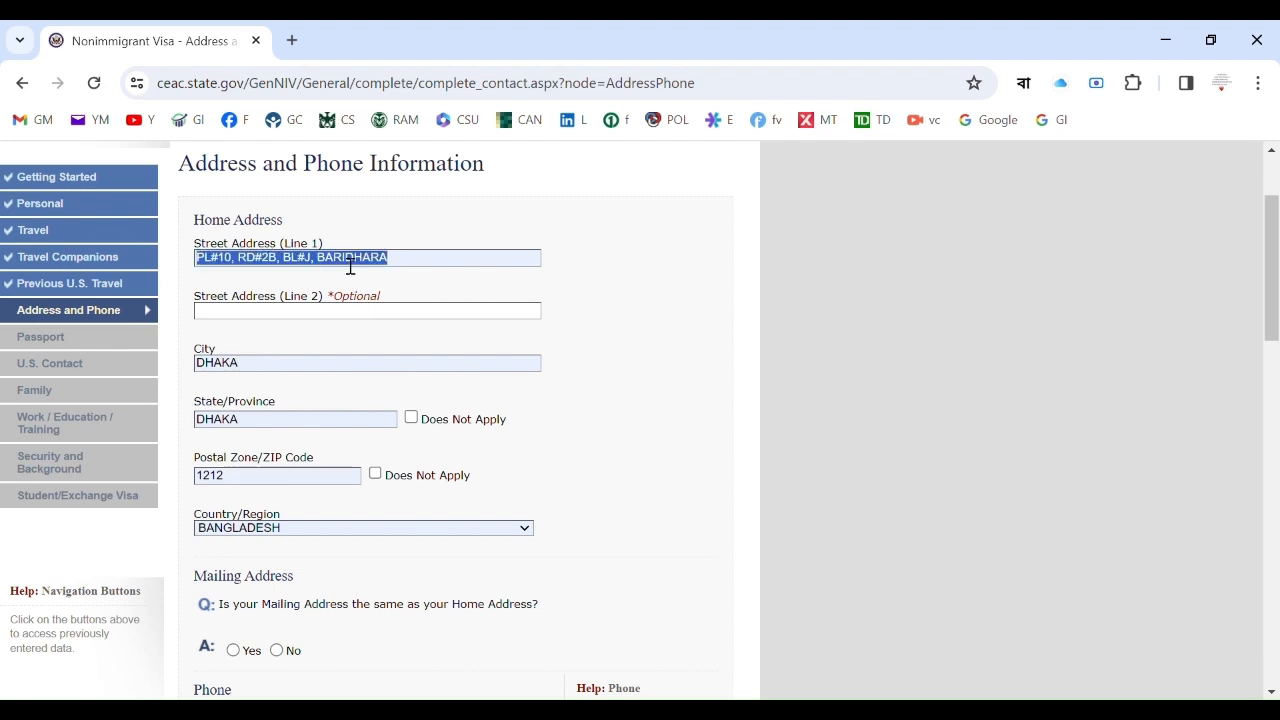
{"action": "key", "text": "BackSpace"}
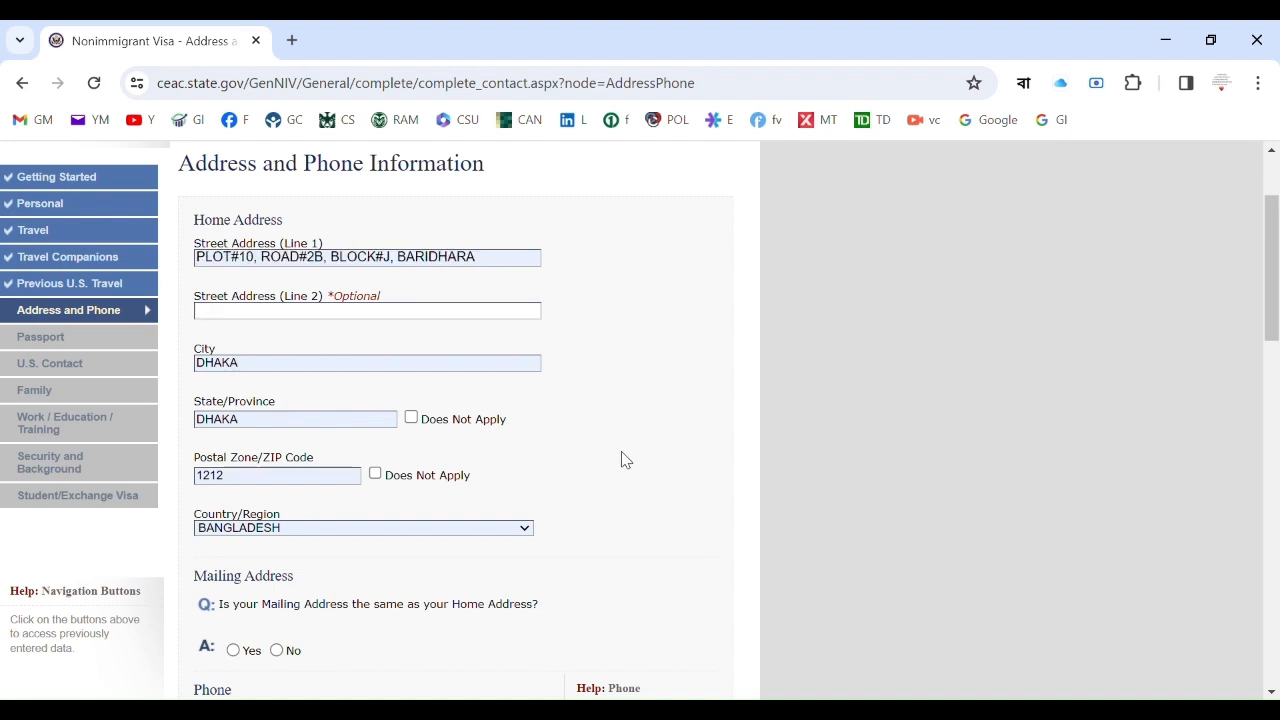
{"action": "left_click", "coordinate": [627, 500]}
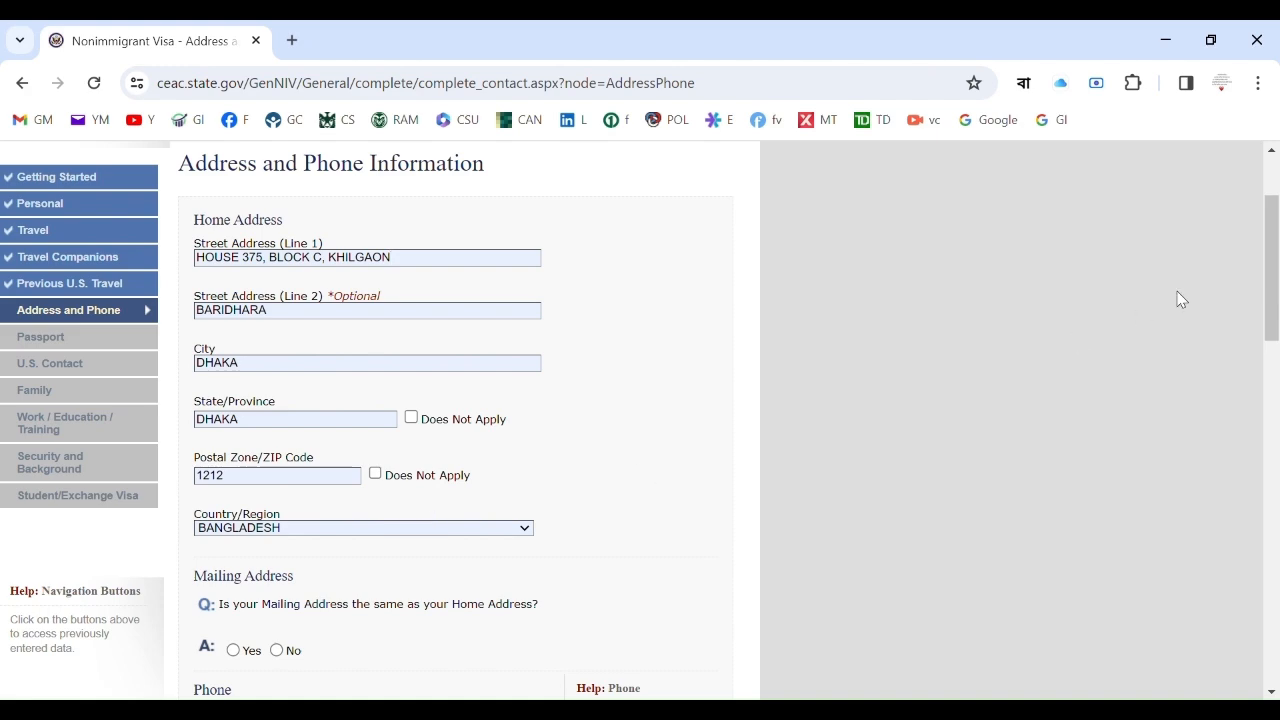
{"action": "left_click_drag", "start_coordinate": [1276, 224], "coordinate": [1276, 338]}
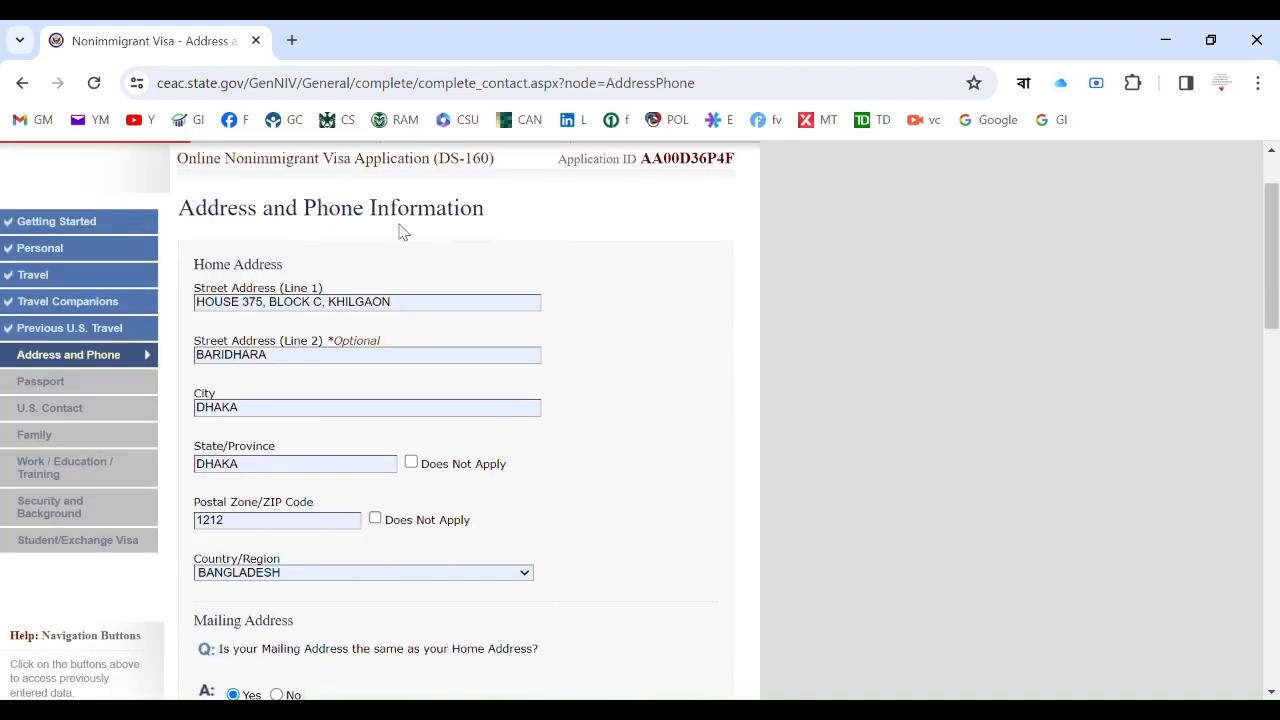
Set the mailing-address-same-as-home answer to Yes, briefly toggling No first.
{"action": "scroll", "coordinate": [1270, 232], "scroll_direction": "down", "scroll_amount": 5}
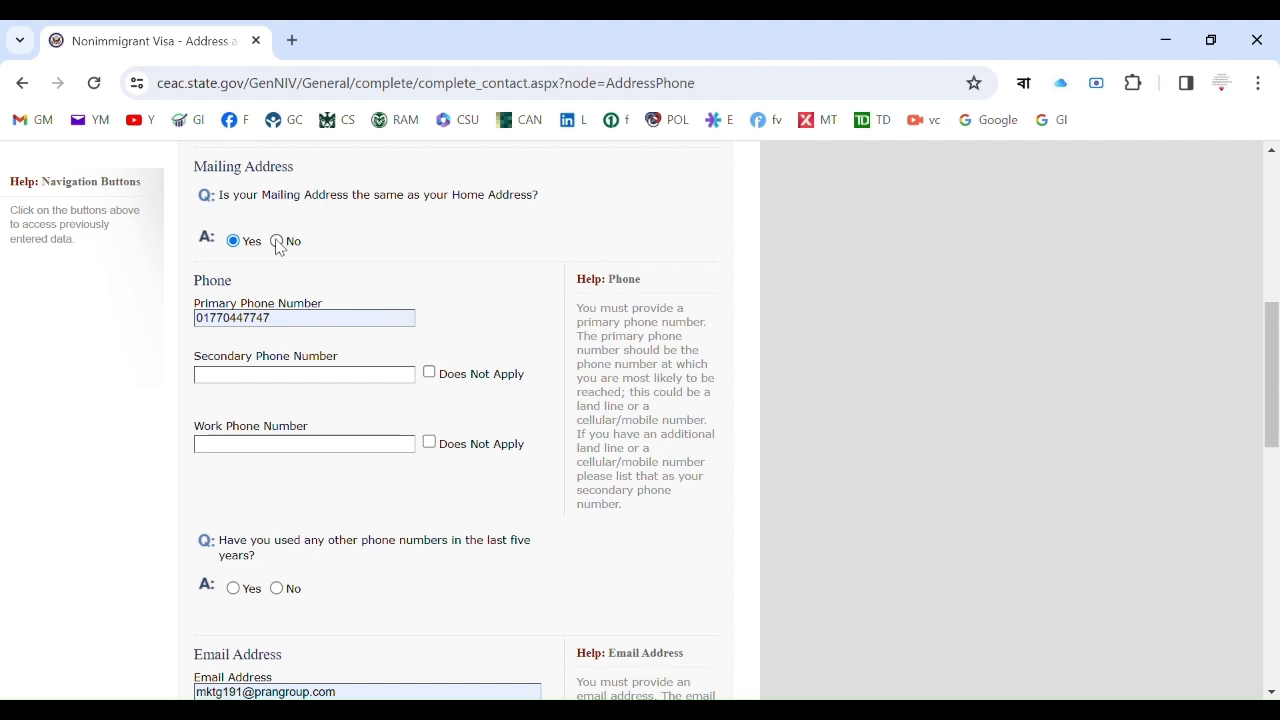
{"action": "left_click", "coordinate": [278, 242]}
{"action": "left_click", "coordinate": [233, 242]}
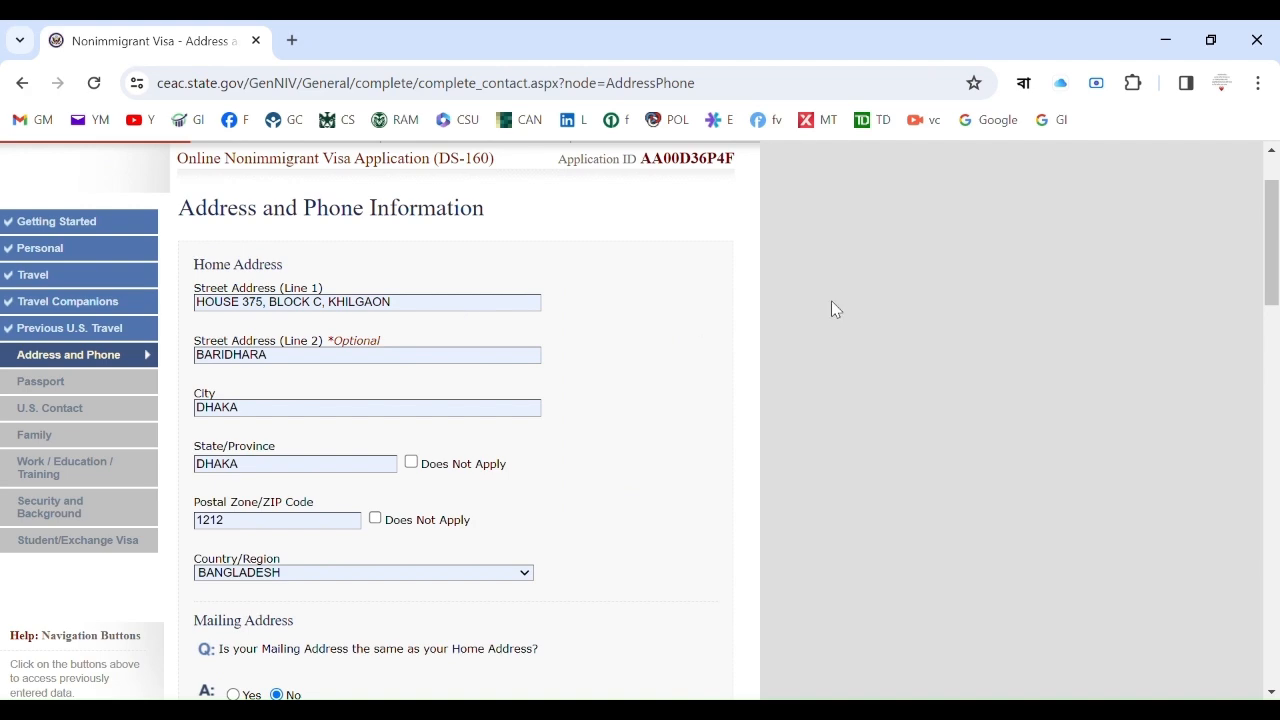
{"action": "mouse_move", "coordinate": [1276, 217]}
{"action": "left_mouse_down"}
{"action": "mouse_move", "coordinate": [1276, 318]}
{"action": "mouse_move", "coordinate": [1276, 238]}
{"action": "left_mouse_up"}
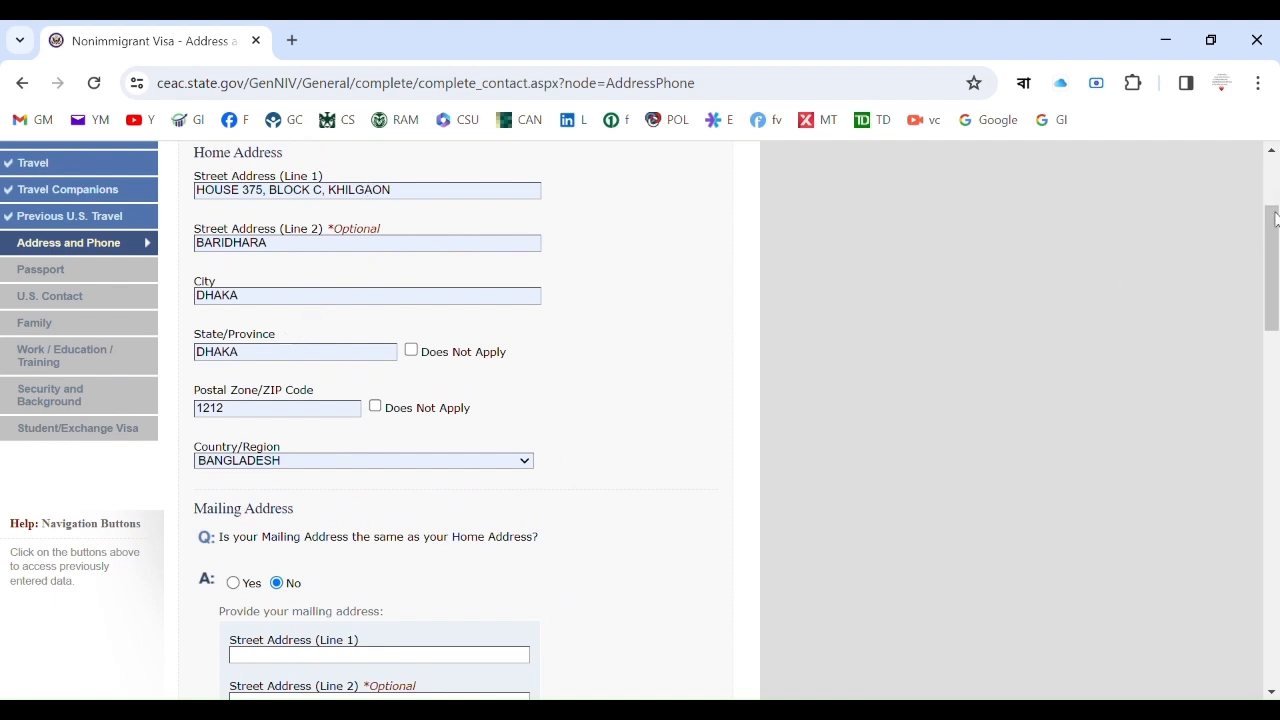
{"action": "left_click_drag", "start_coordinate": [1276, 220], "coordinate": [1276, 302]}
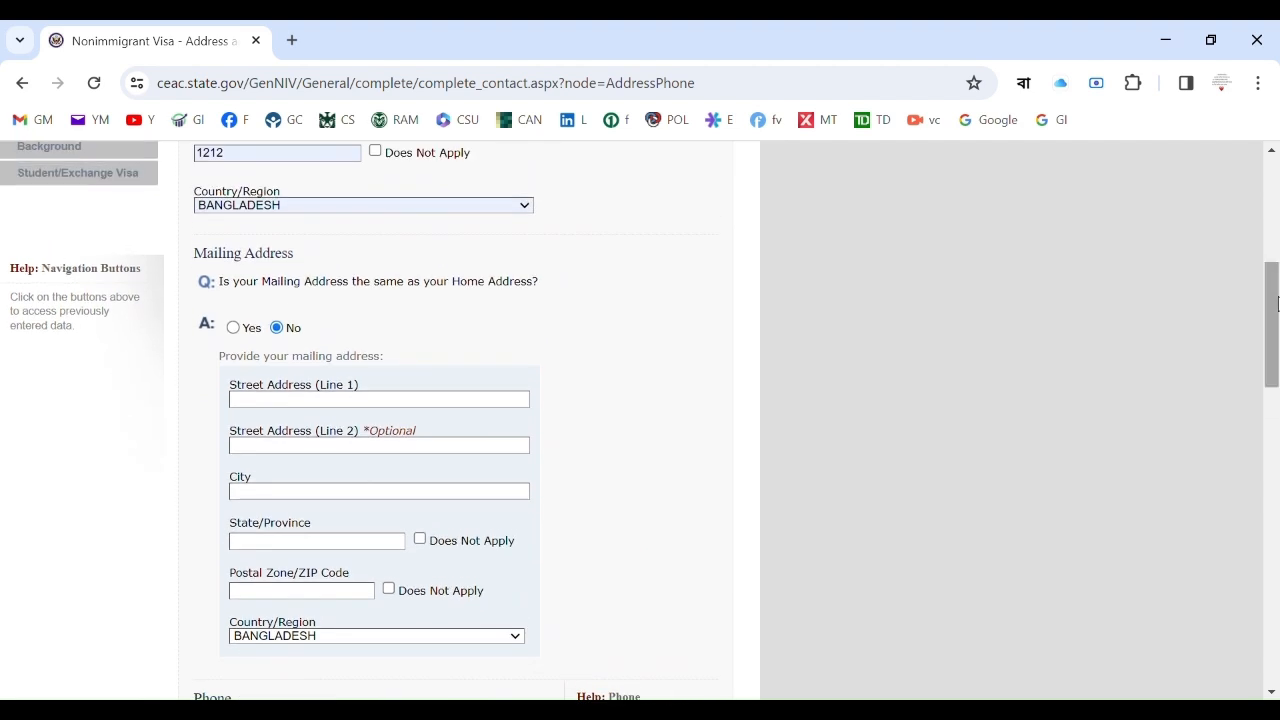
{"action": "left_click", "coordinate": [234, 329]}
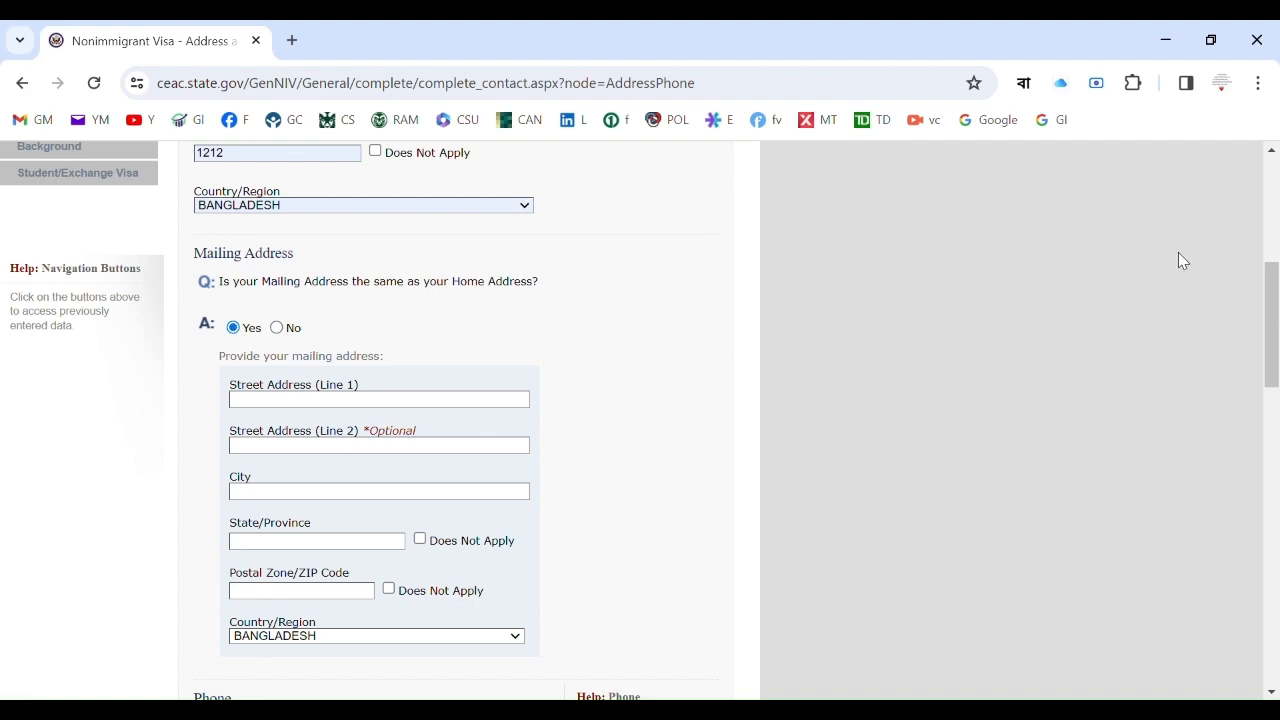
Delete the leading 0 from the Primary Phone Number.
{"action": "left_click_drag", "start_coordinate": [1275, 250], "coordinate": [1275, 386]}
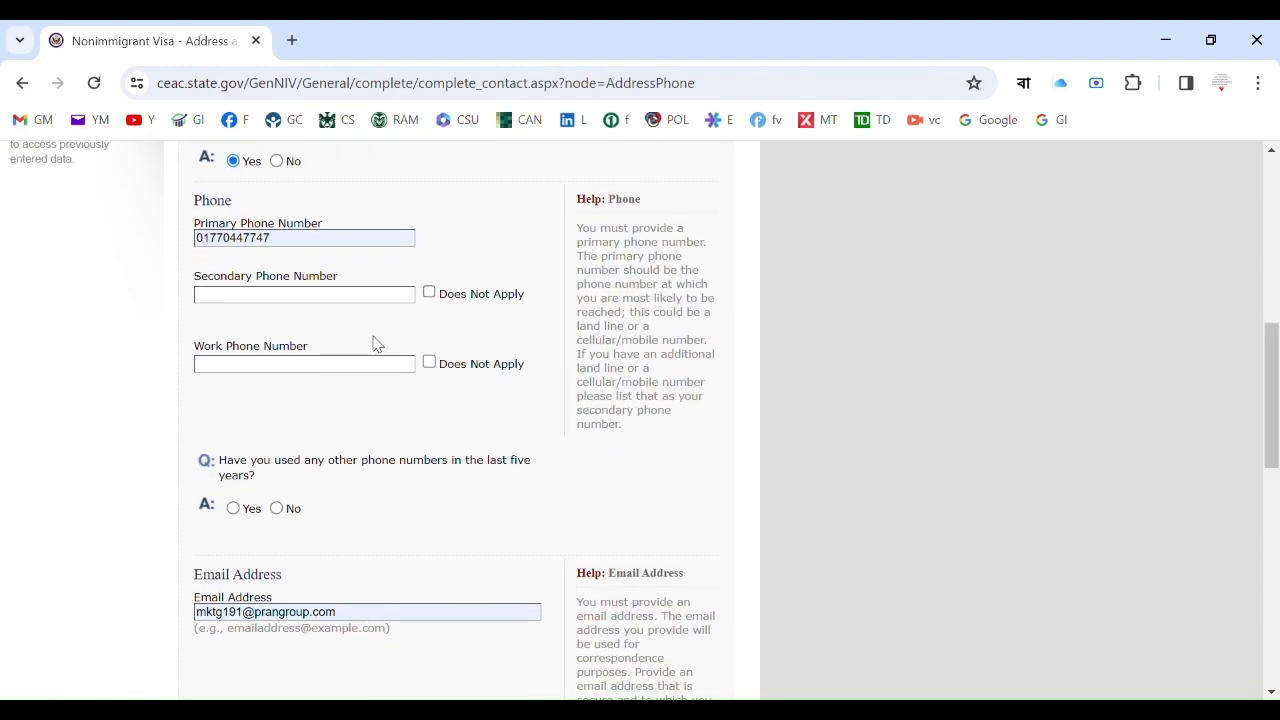
{"action": "left_click", "coordinate": [216, 246]}
{"action": "key", "text": "BackSpace"}
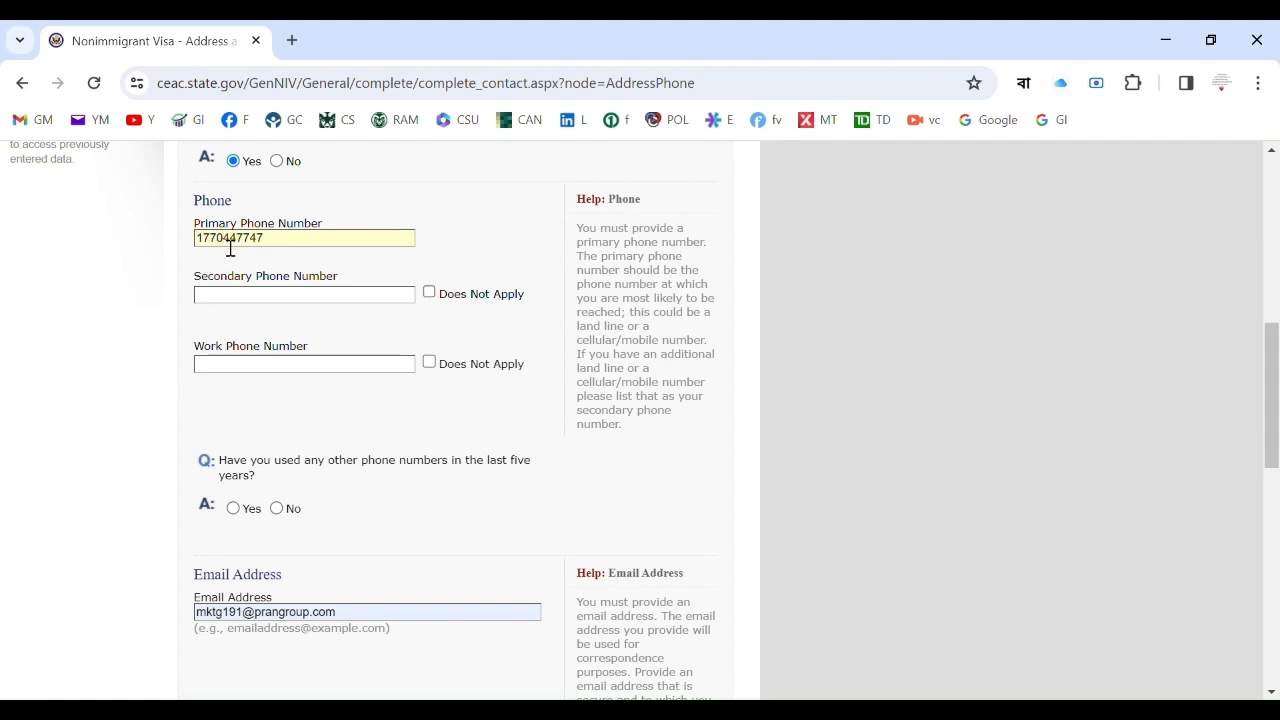
{"action": "double_click", "coordinate": [231, 248]}
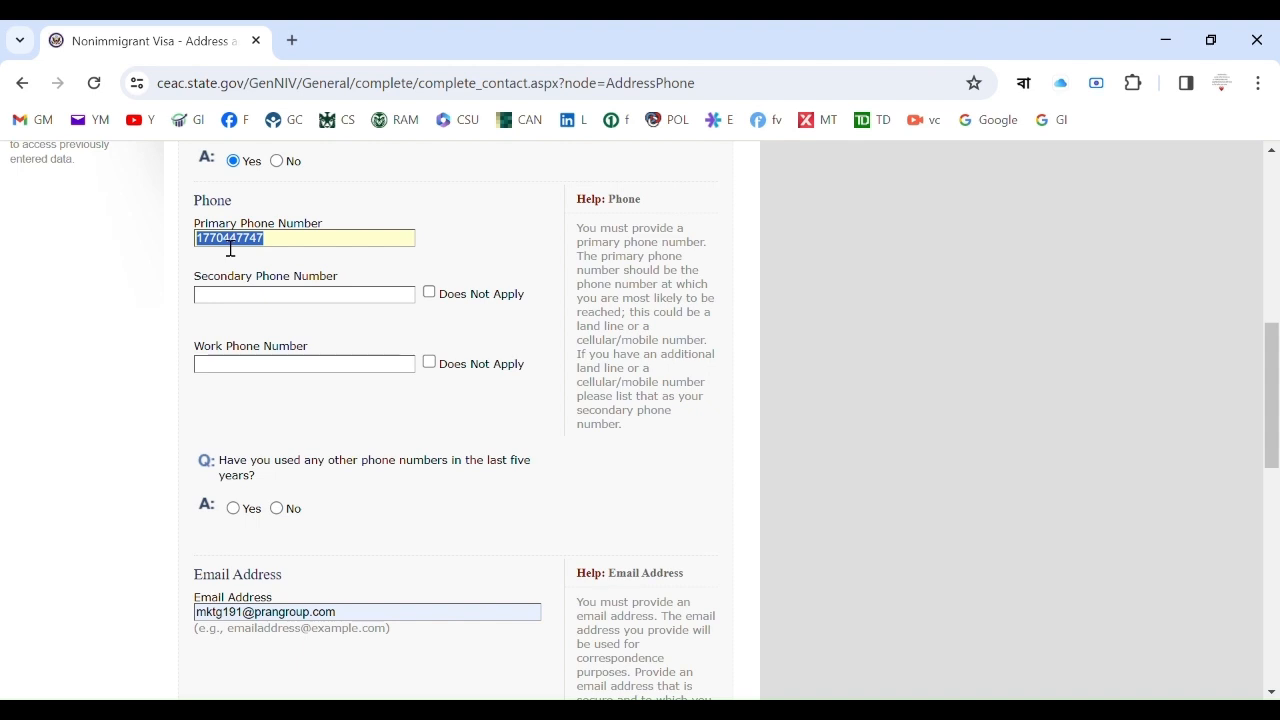
{"action": "left_click", "coordinate": [287, 268]}
{"action": "left_click", "coordinate": [353, 393]}
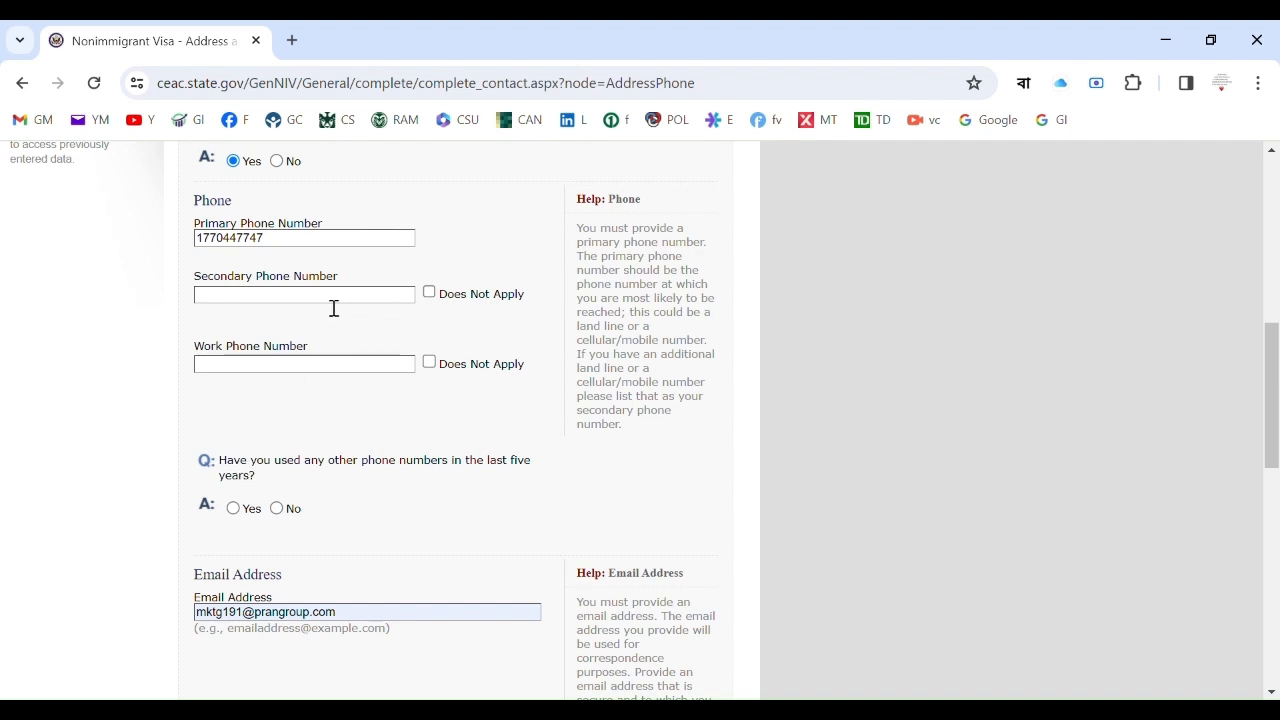
Tick Does Not Apply for the secondary and work phone numbers.
{"action": "left_click", "coordinate": [431, 295]}
{"action": "left_click", "coordinate": [430, 363]}
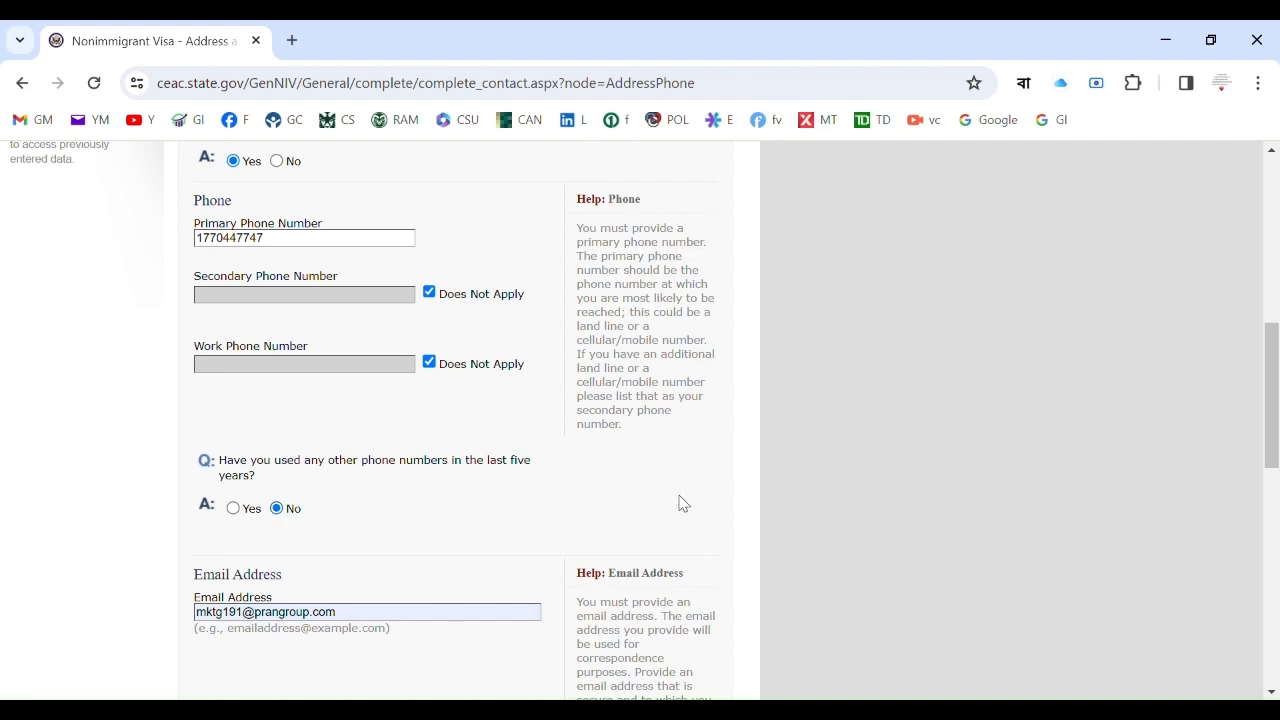
{"action": "left_click_drag", "start_coordinate": [1272, 402], "coordinate": [1277, 543]}
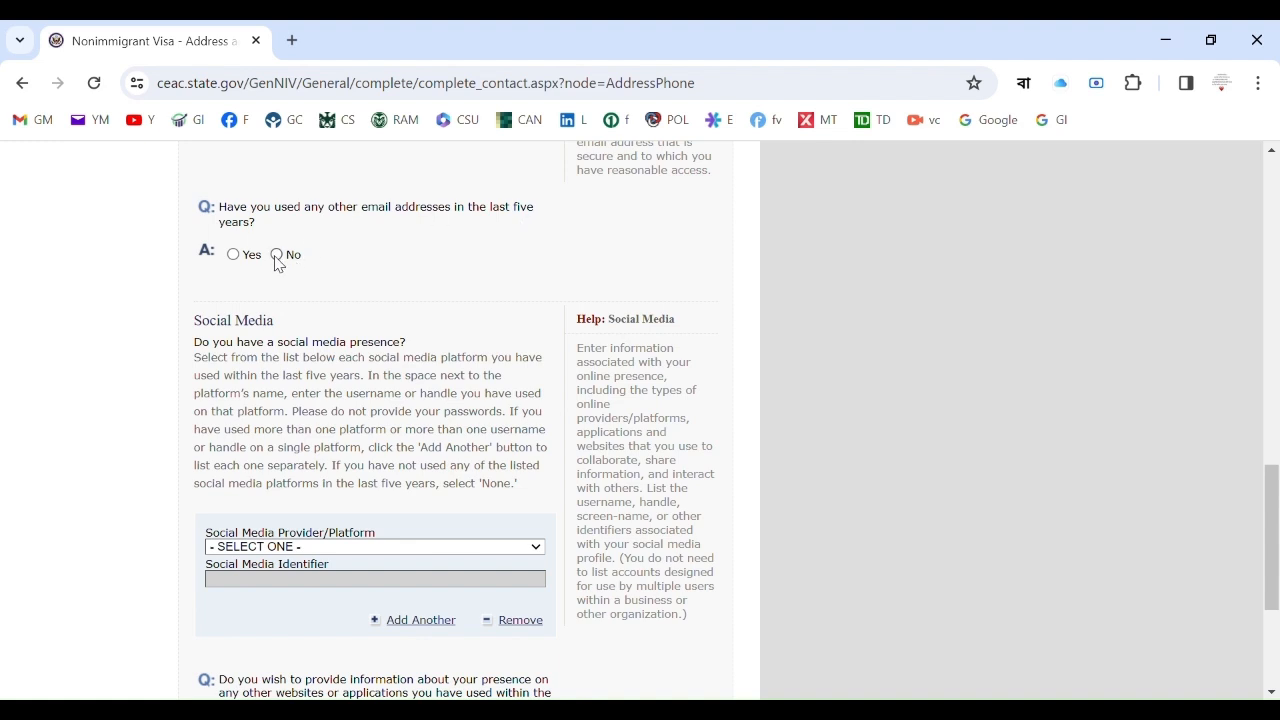
Scroll past the other e-mail addresses question, answered No, toward the Social Media section.
{"action": "scroll", "coordinate": [413, 518], "scroll_direction": "up", "scroll_amount": 4}
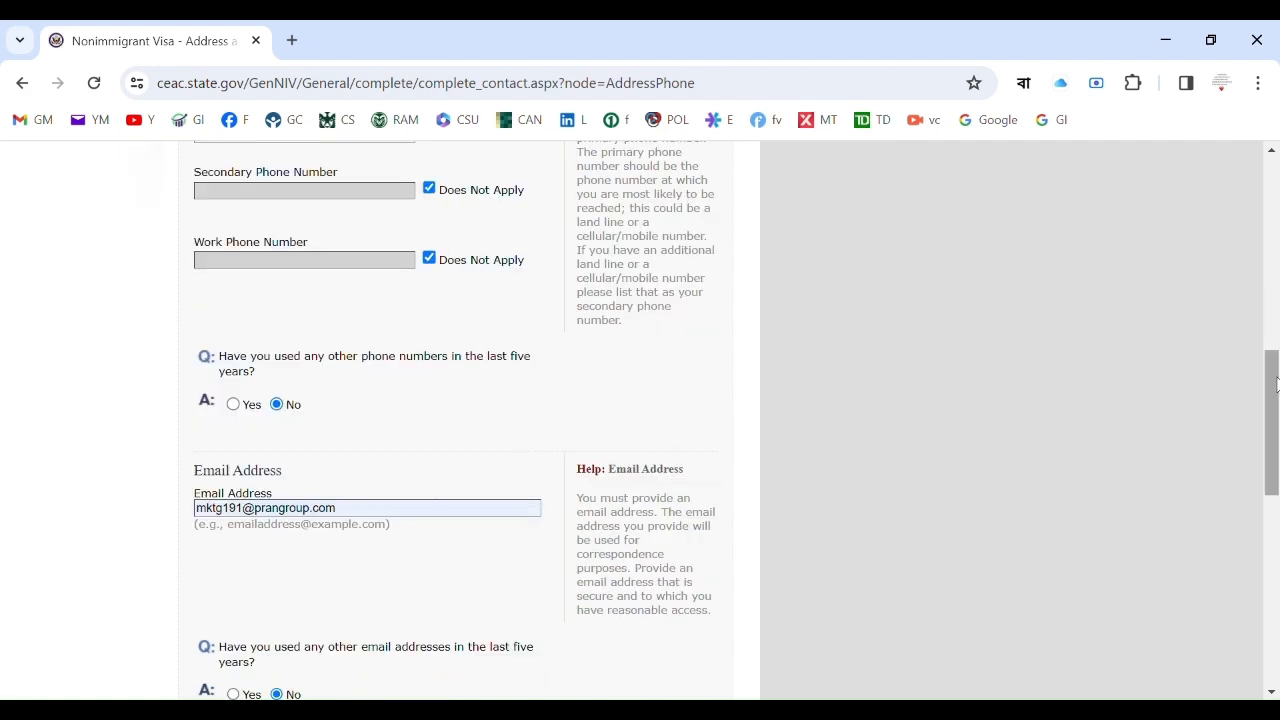
{"action": "left_click", "coordinate": [1277, 300]}
{"action": "left_click_drag", "start_coordinate": [1273, 268], "coordinate": [1277, 530]}
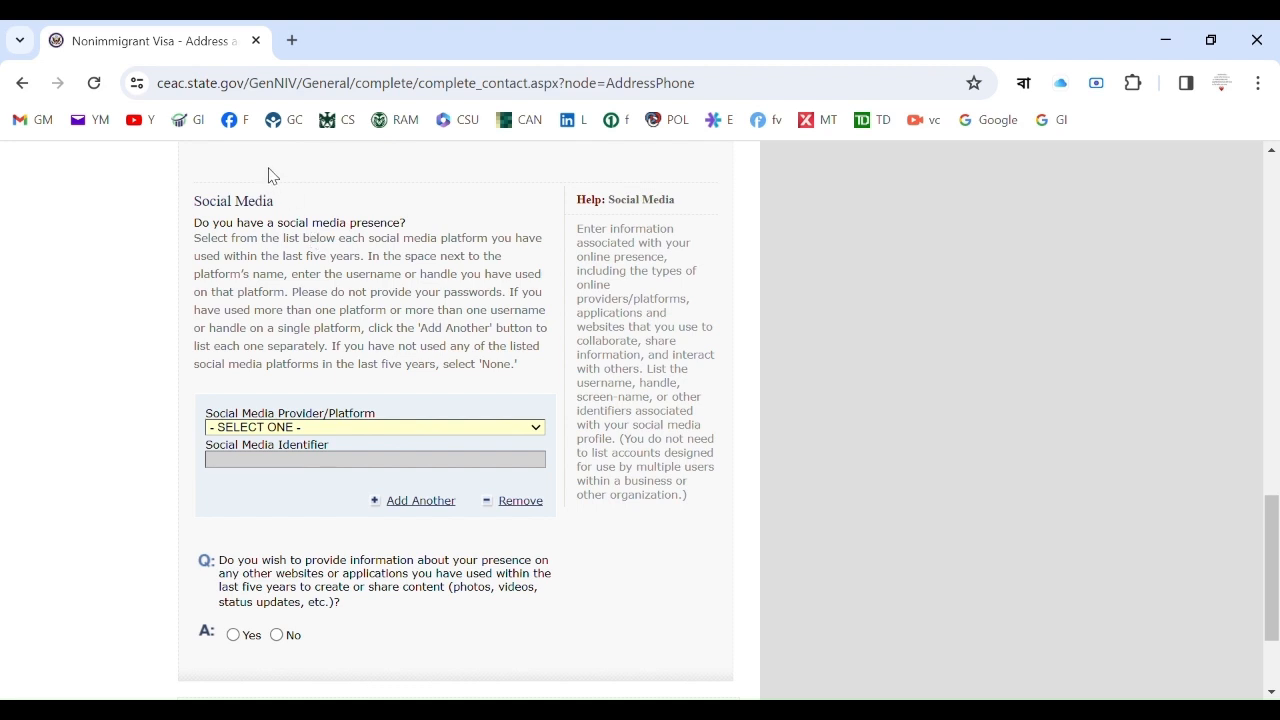
Select FACEBOOK as the social media platform and enter the account handle as its identifier.
{"action": "key", "text": "f"}
{"action": "scroll", "coordinate": [302, 440], "scroll_direction": "up", "scroll_amount": 3}
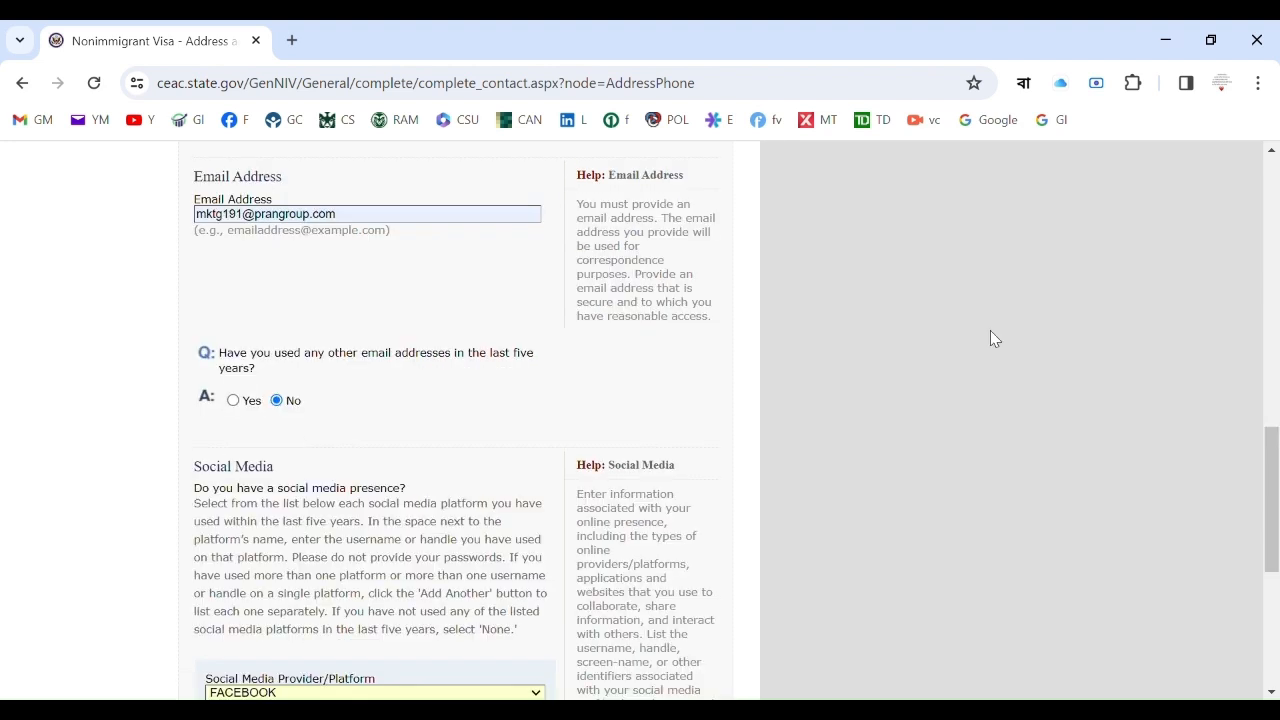
{"action": "left_click_drag", "start_coordinate": [1275, 452], "coordinate": [1275, 526]}
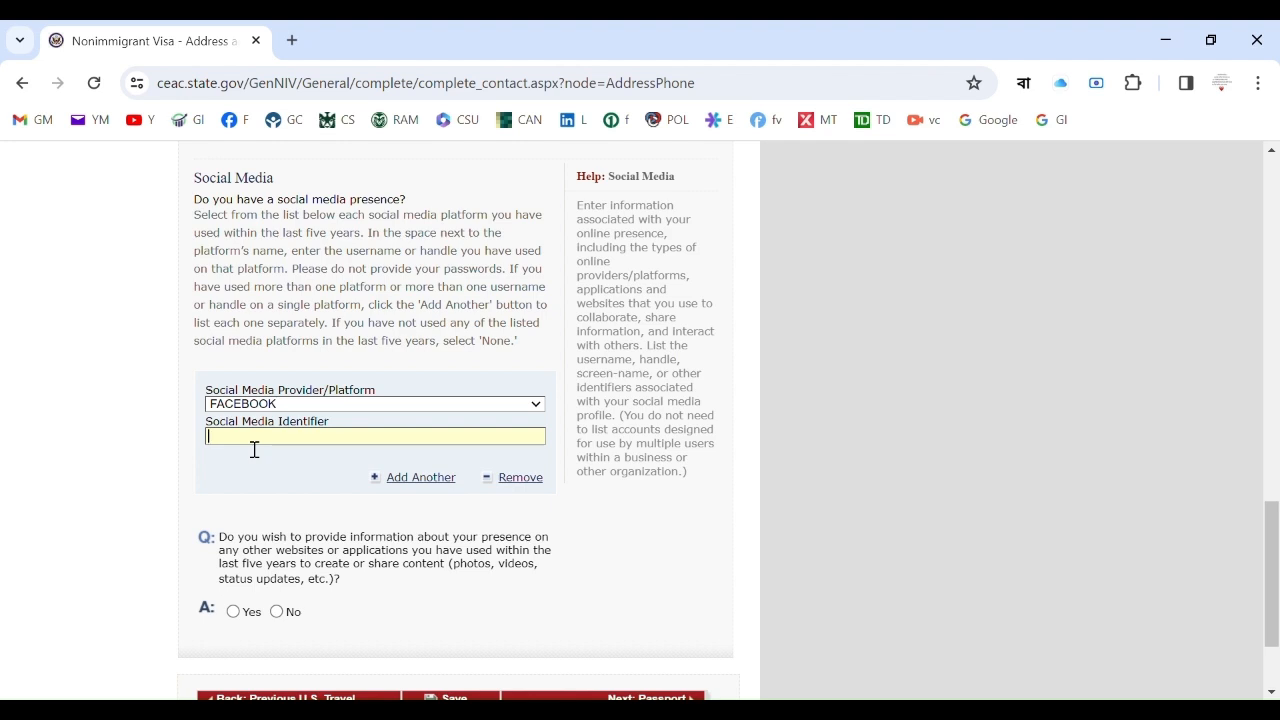
{"action": "type", "text": "HHHHH/HHH"}
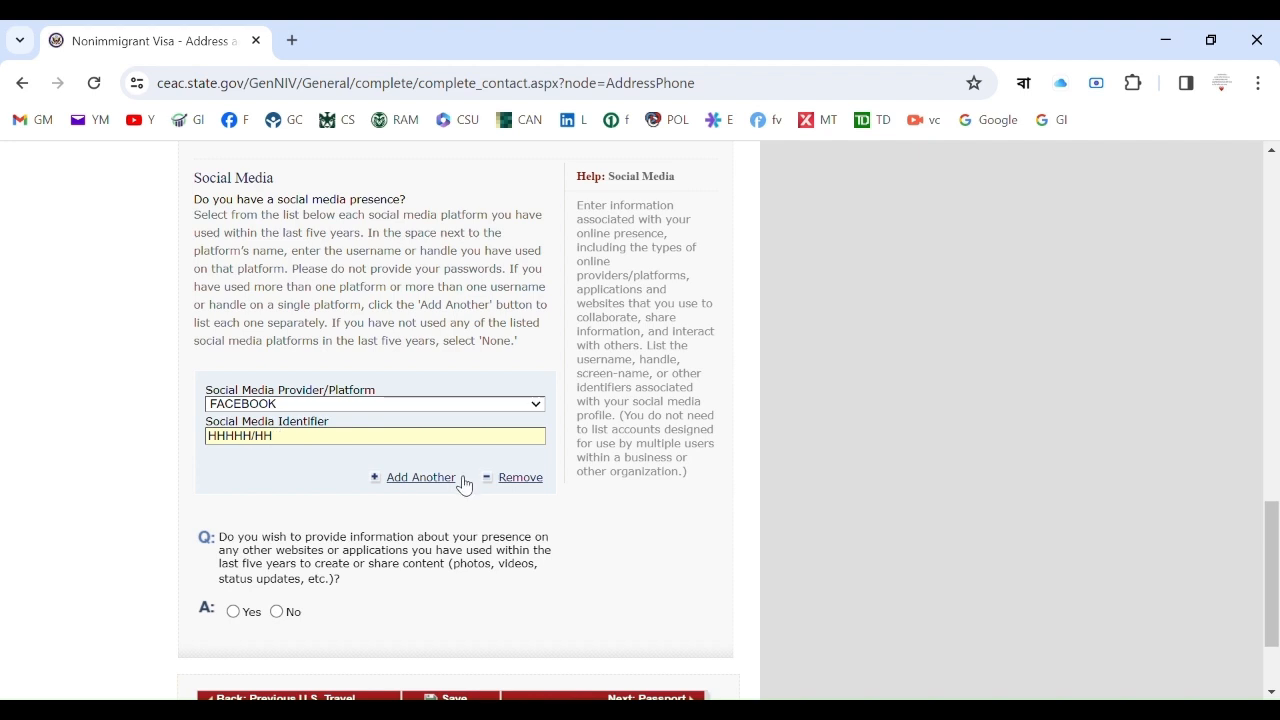
{"action": "key", "text": "BackSpace"}
{"action": "type", "text": "CCC"}
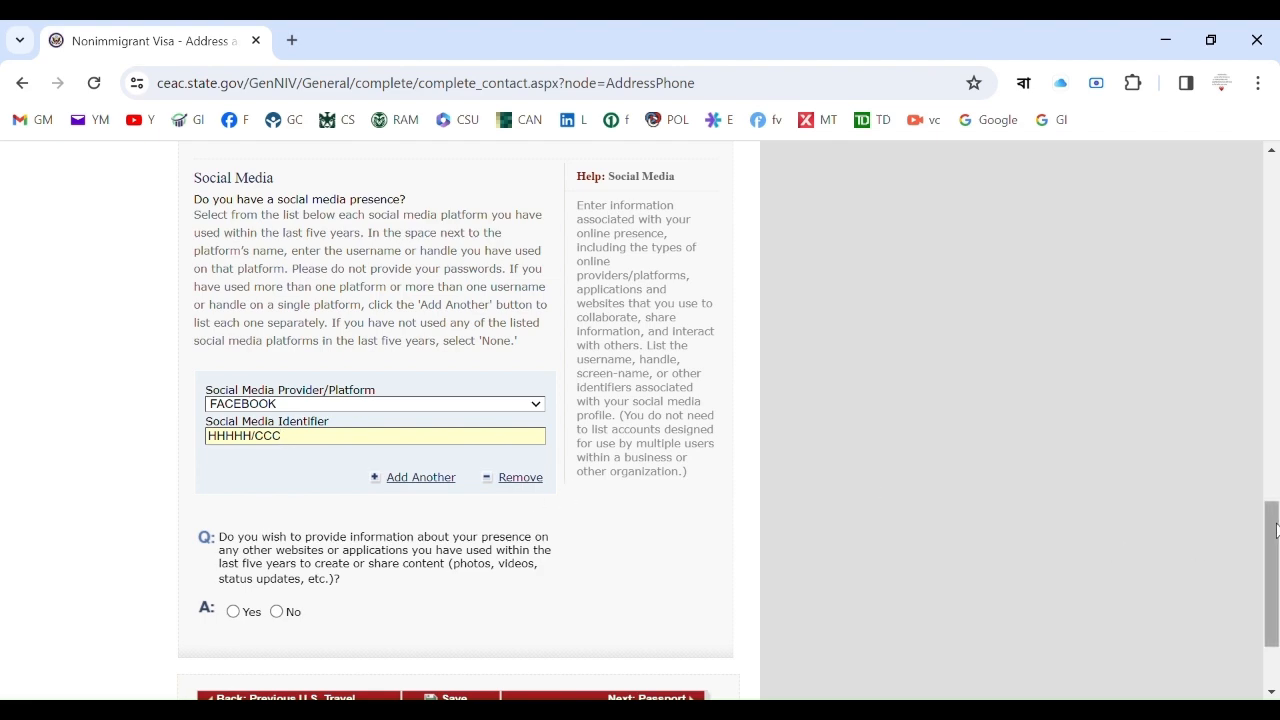
{"action": "left_click_drag", "start_coordinate": [1276, 530], "coordinate": [1276, 562]}
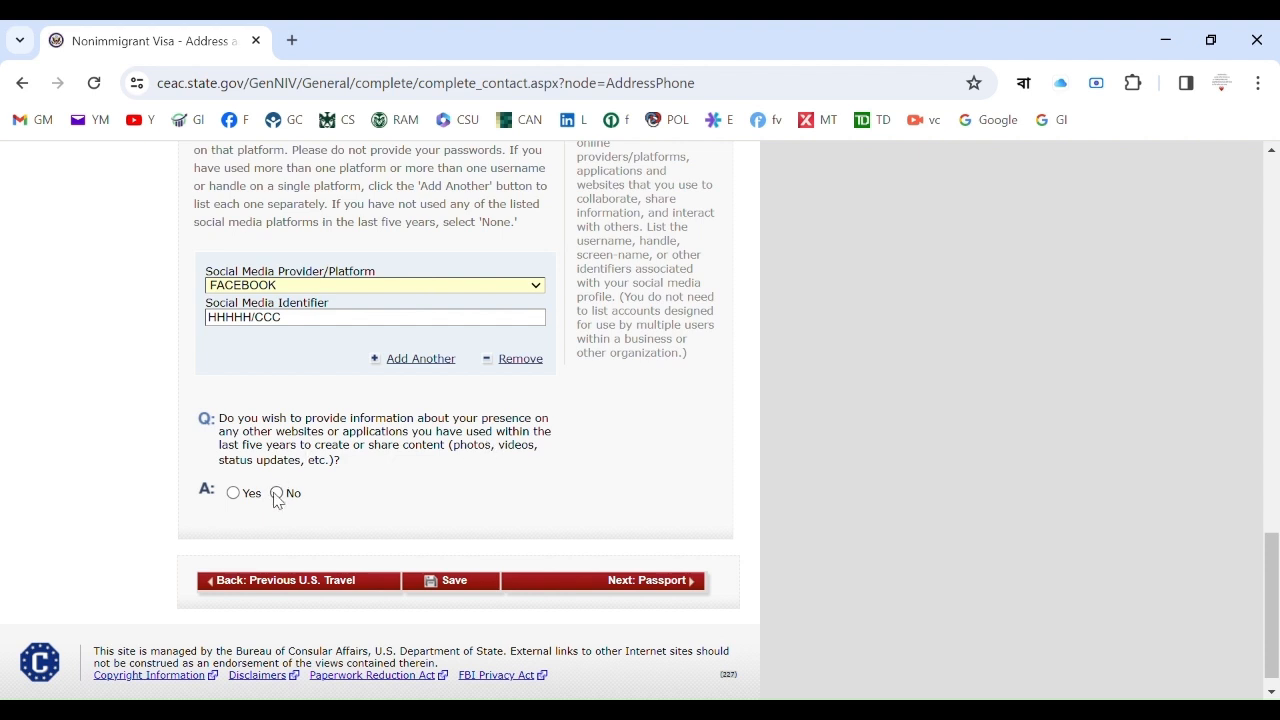
Answer No to other websites, save the Address and Phone page, and continue the application.
{"action": "scroll", "coordinate": [443, 500], "scroll_direction": "up", "scroll_amount": 2}
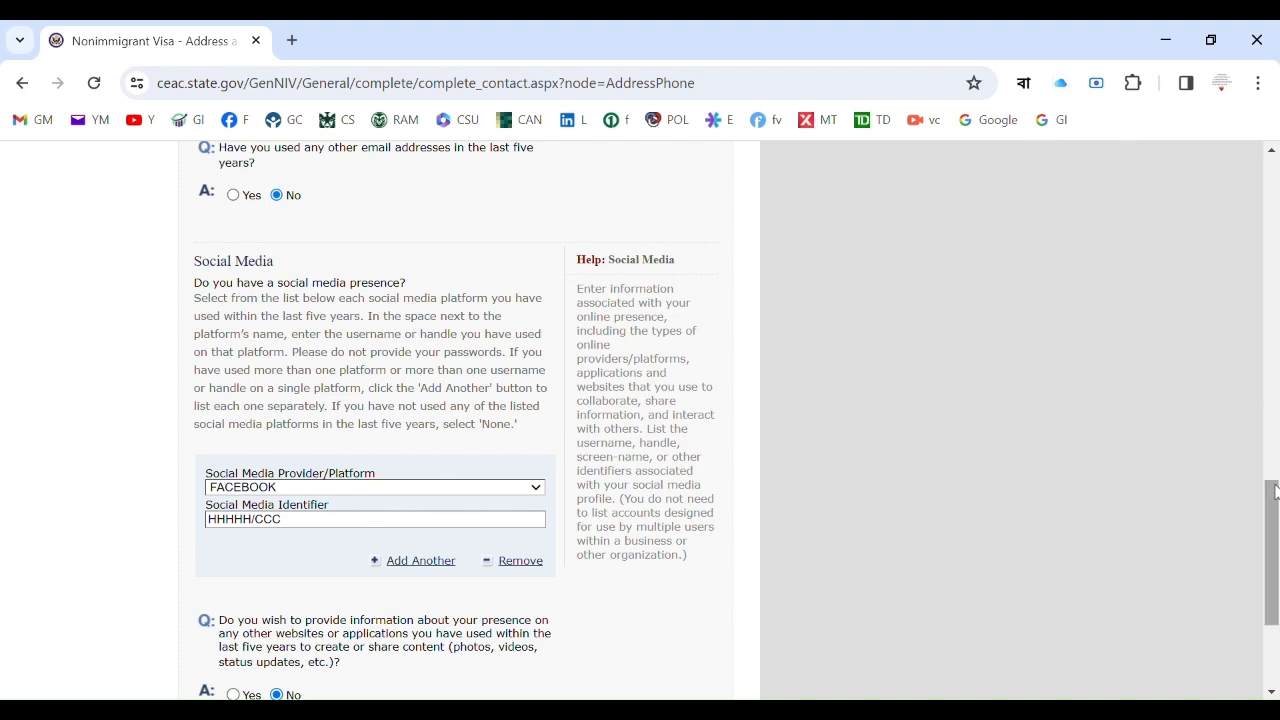
{"action": "left_click_drag", "start_coordinate": [1275, 491], "coordinate": [1275, 552]}
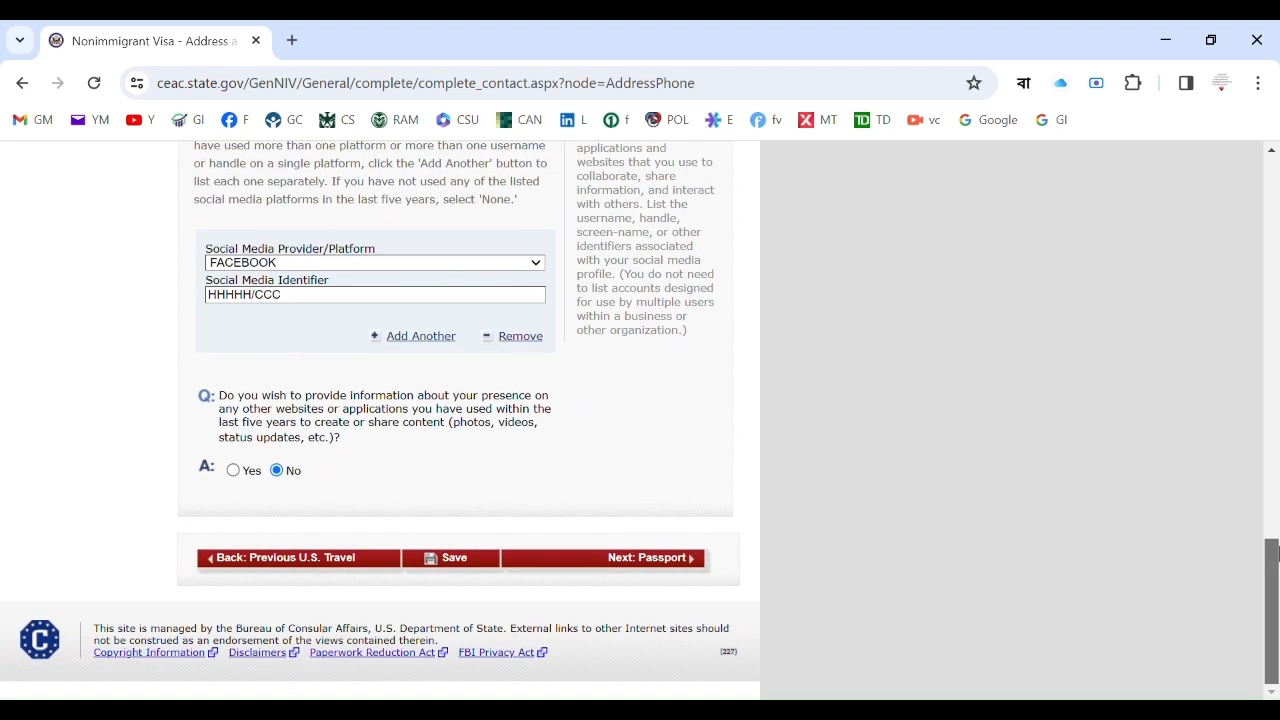
{"action": "left_click", "coordinate": [480, 562]}
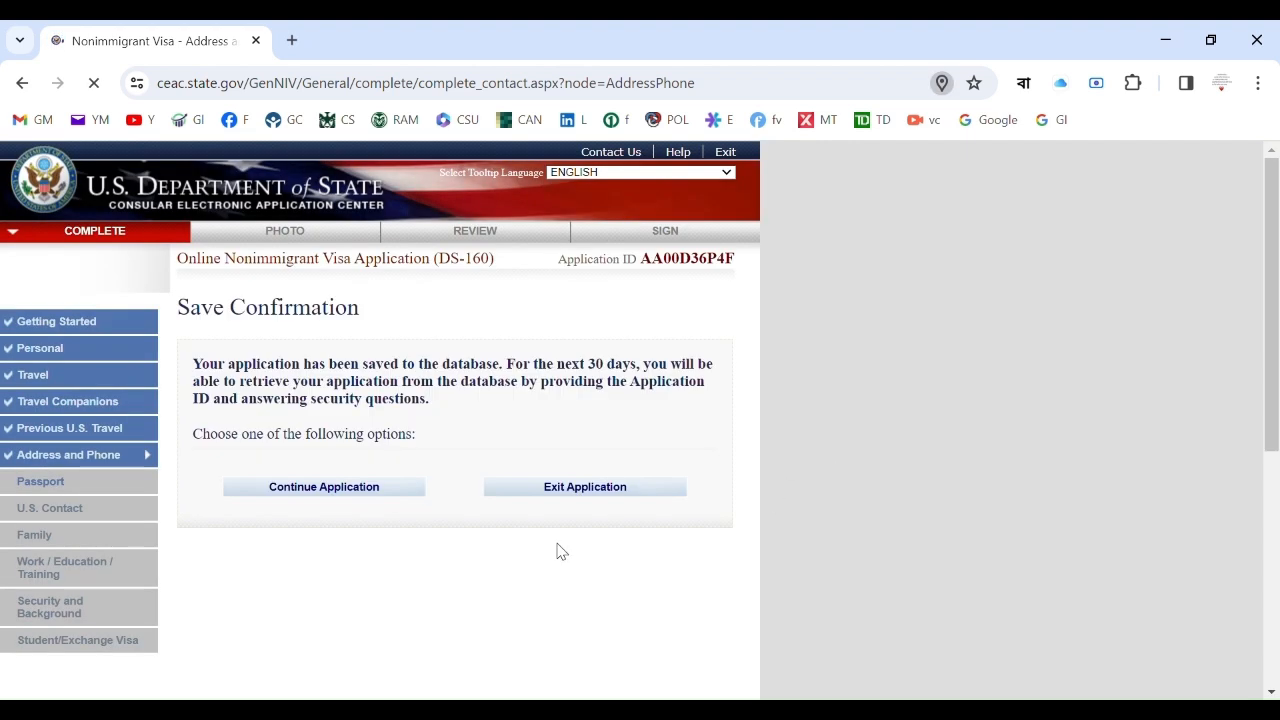
{"action": "left_click", "coordinate": [400, 488]}
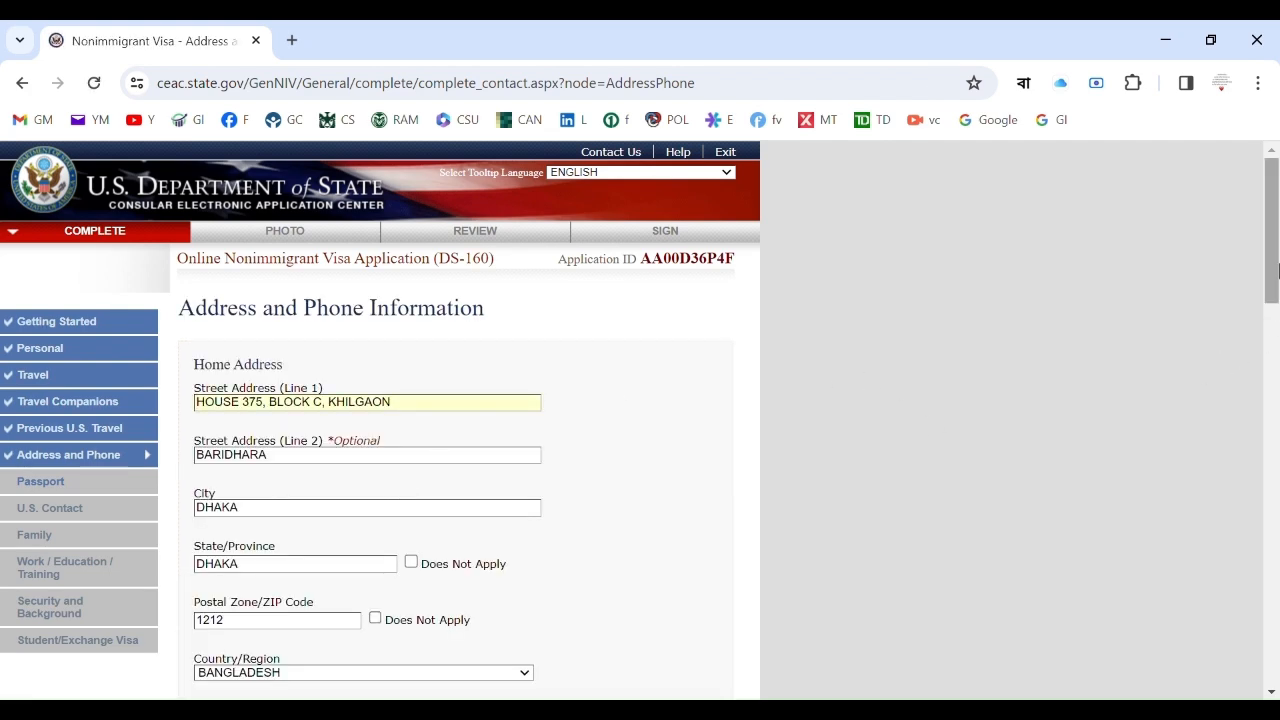
{"action": "left_click_drag", "start_coordinate": [1273, 275], "coordinate": [1277, 658]}
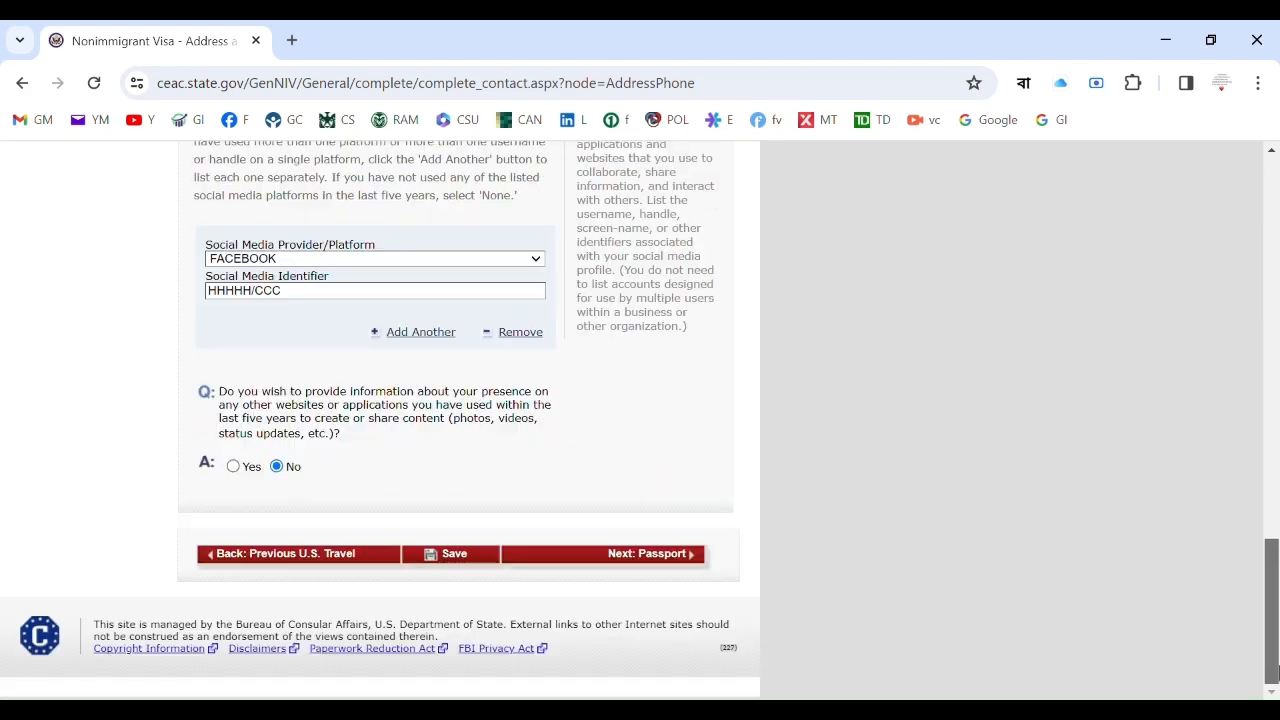
On the Passport page, choose REGULAR, enter the passport number, and mark book number Does Not Apply.
{"action": "left_click", "coordinate": [677, 557]}
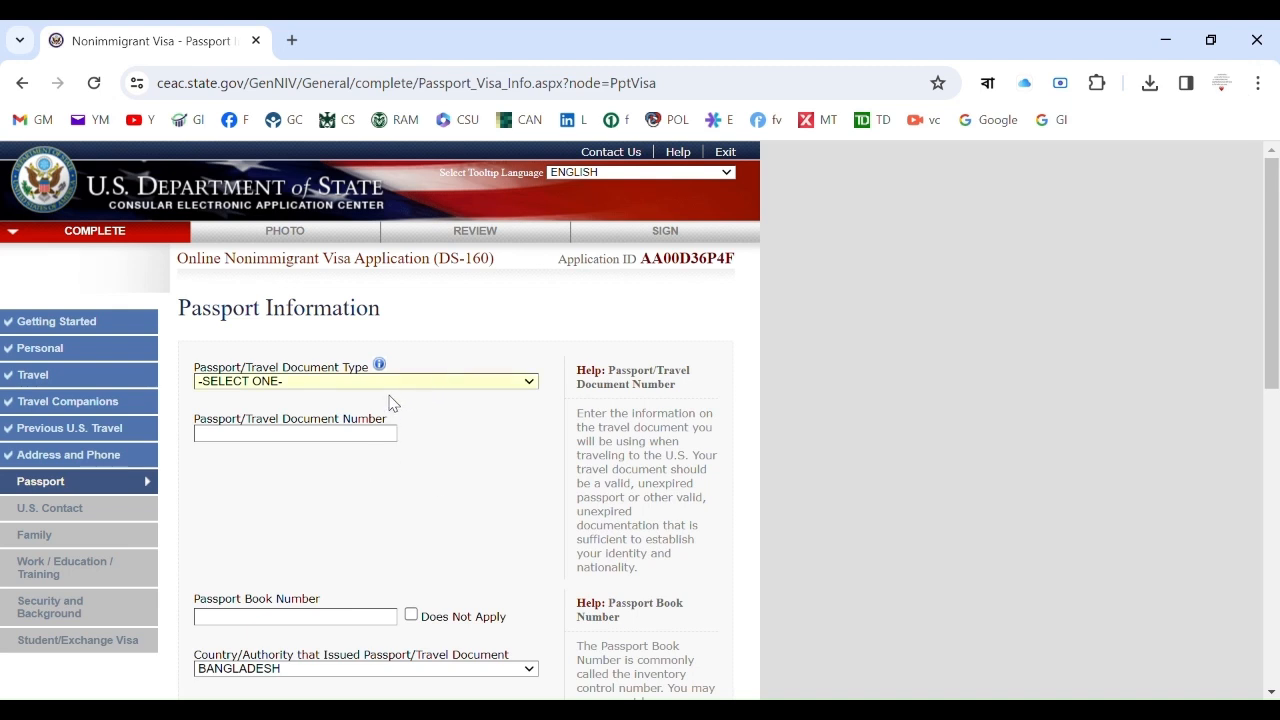
{"action": "left_click", "coordinate": [360, 414]}
{"action": "left_click", "coordinate": [346, 441]}
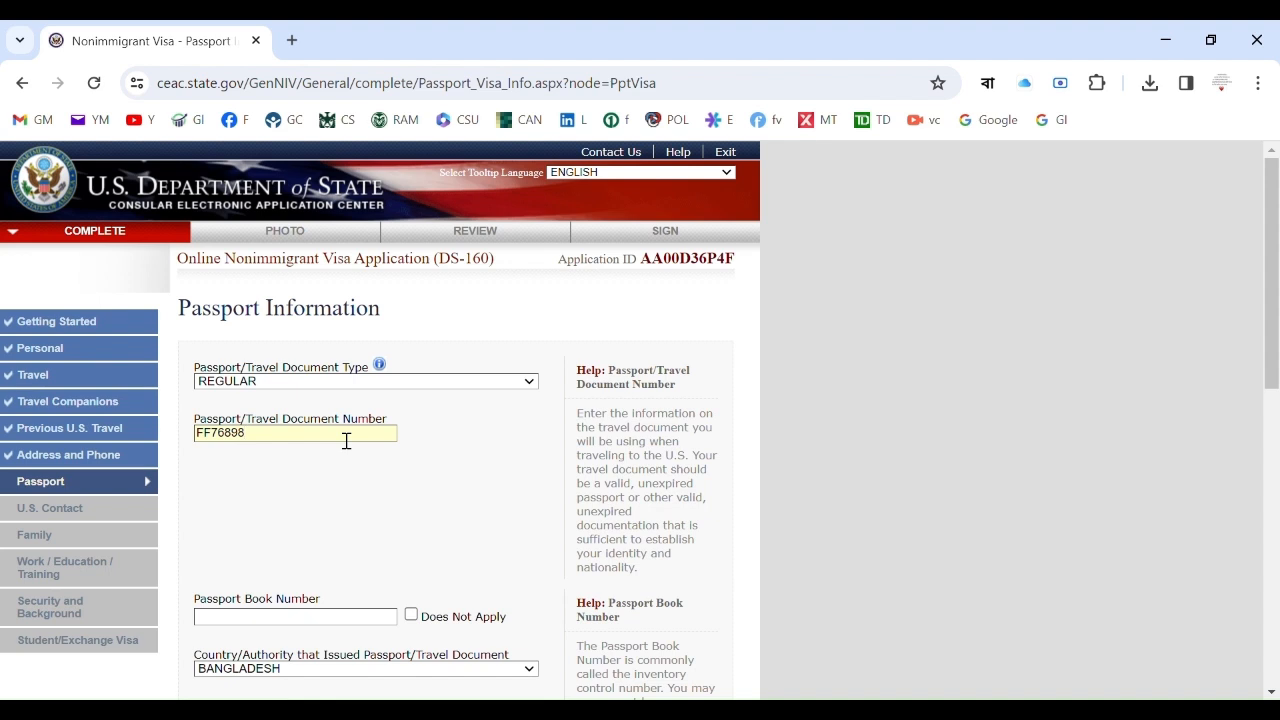
{"action": "left_click", "coordinate": [411, 615]}
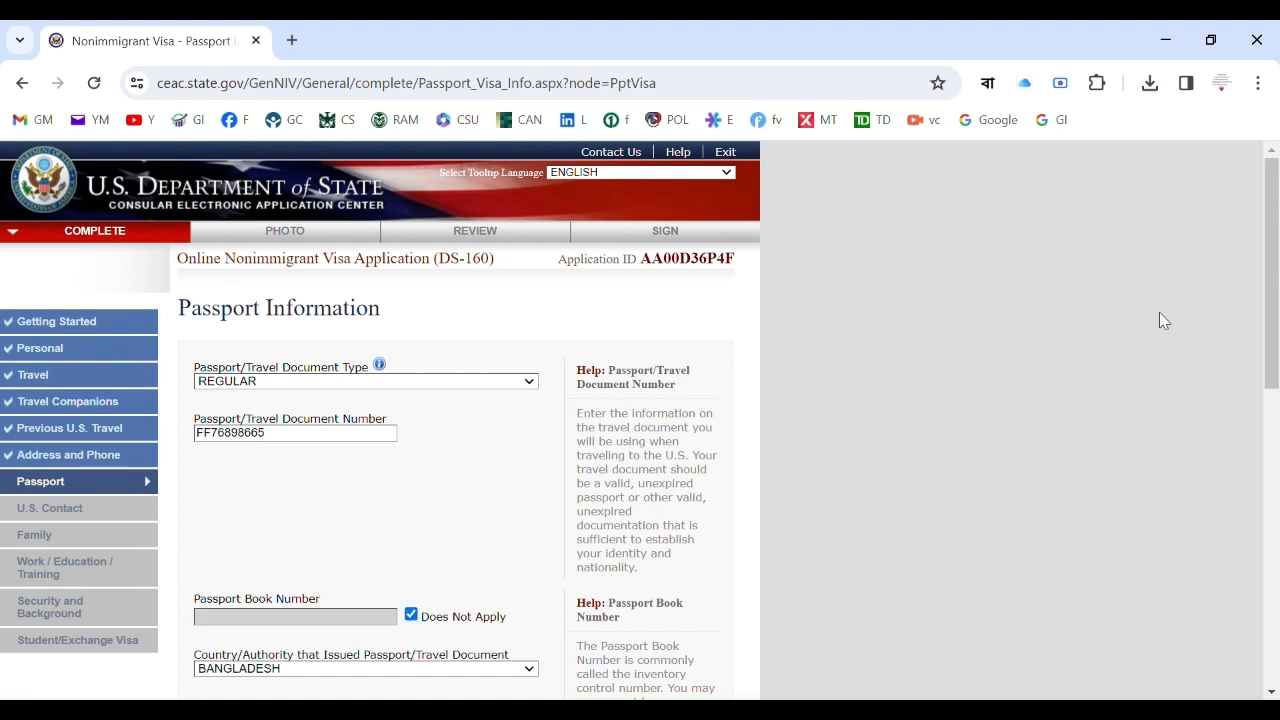
{"action": "left_click_drag", "start_coordinate": [1275, 240], "coordinate": [1277, 425]}
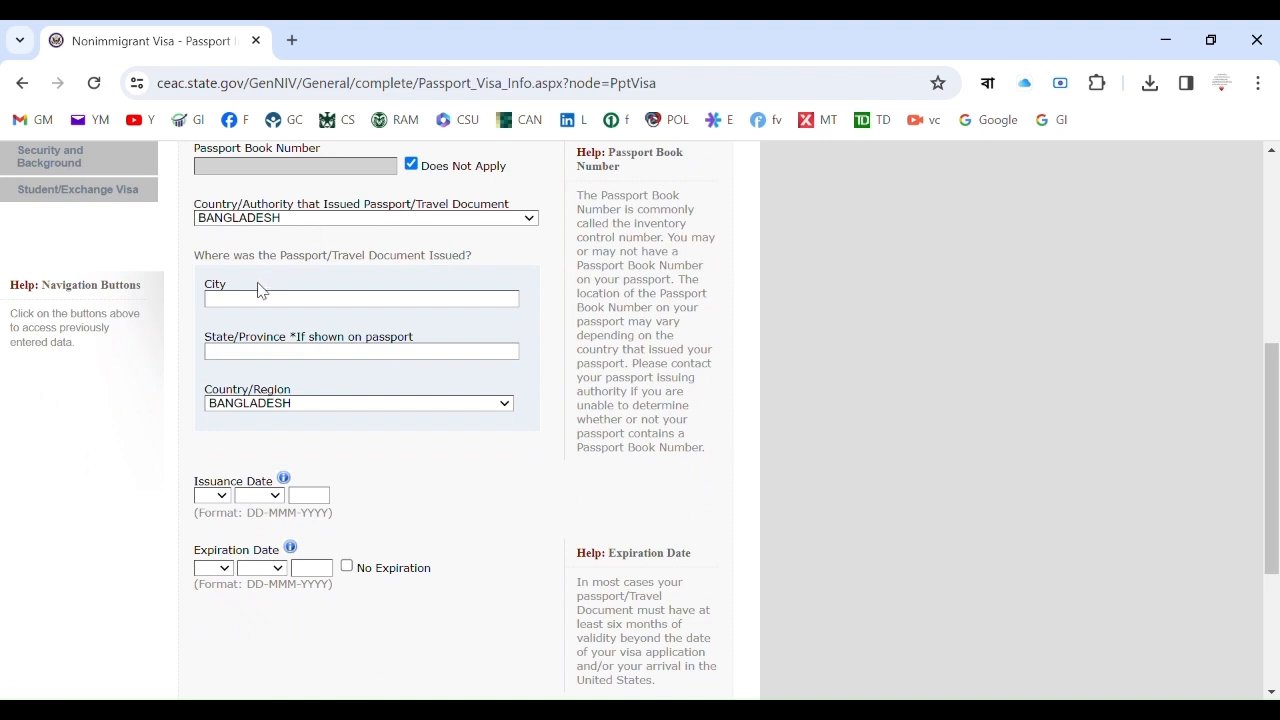
Enter DHAKA as issuing city, issue date 10 JAN 2021, expiry 09 JAN 2031, and lost passport No.
{"action": "type", "text": "DHAKA"}
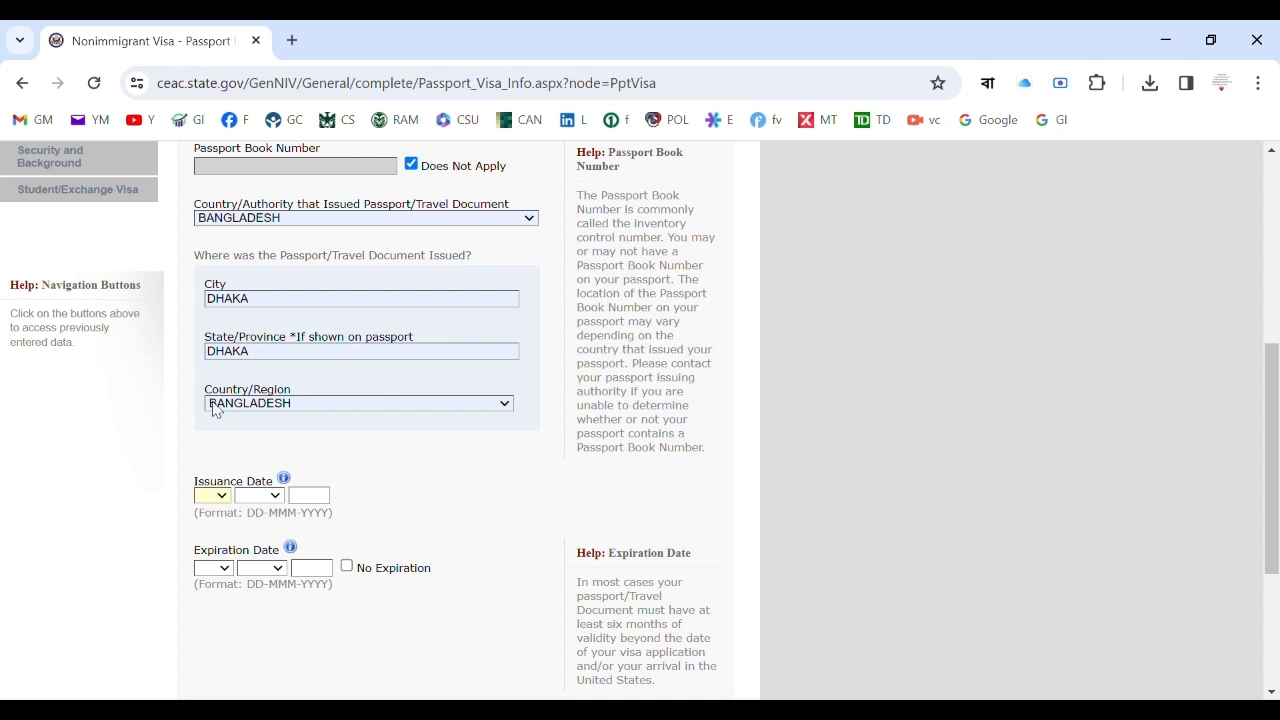
{"action": "type", "text": "10"}
{"action": "key", "text": "Tab"}
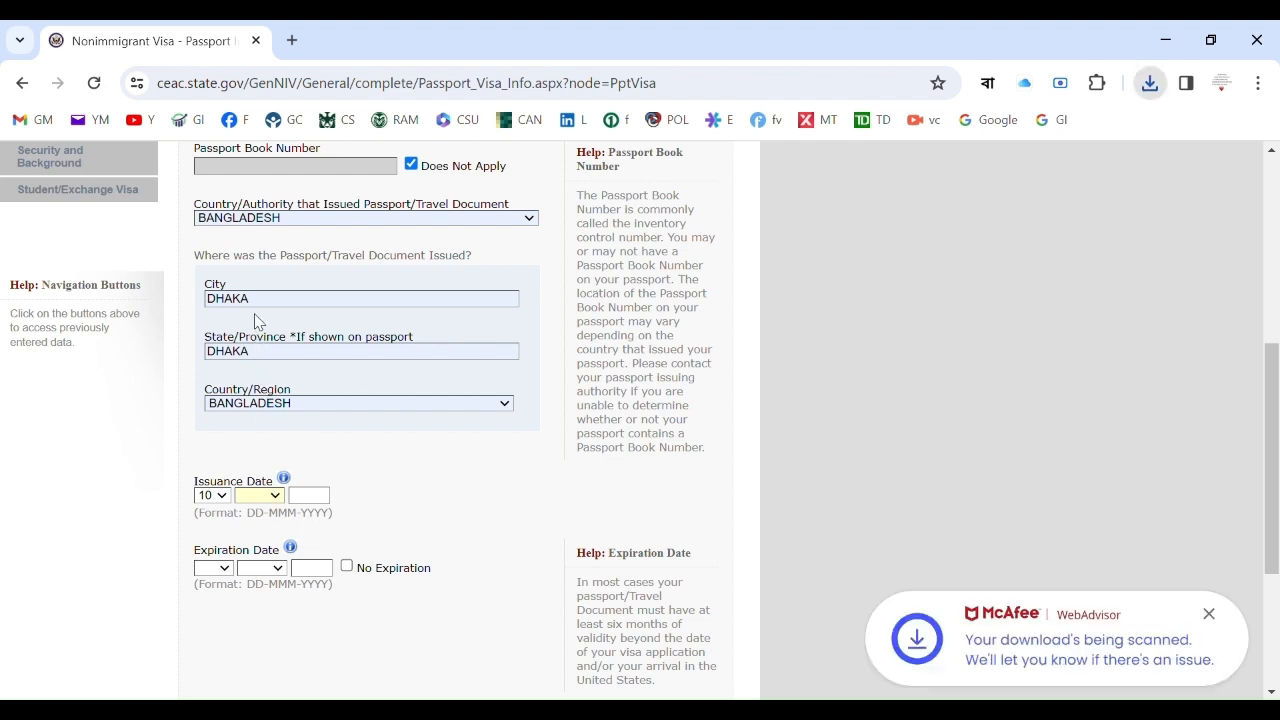
{"action": "key", "text": "j"}
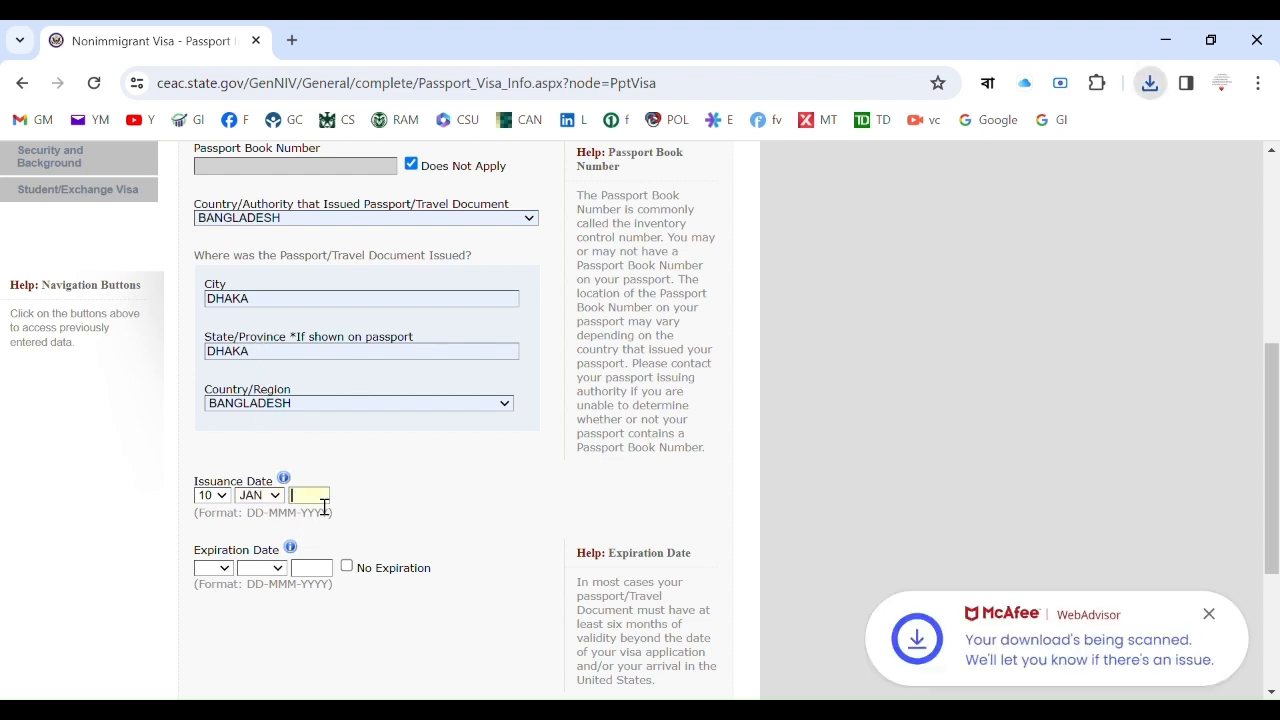
{"action": "type", "text": "20"}
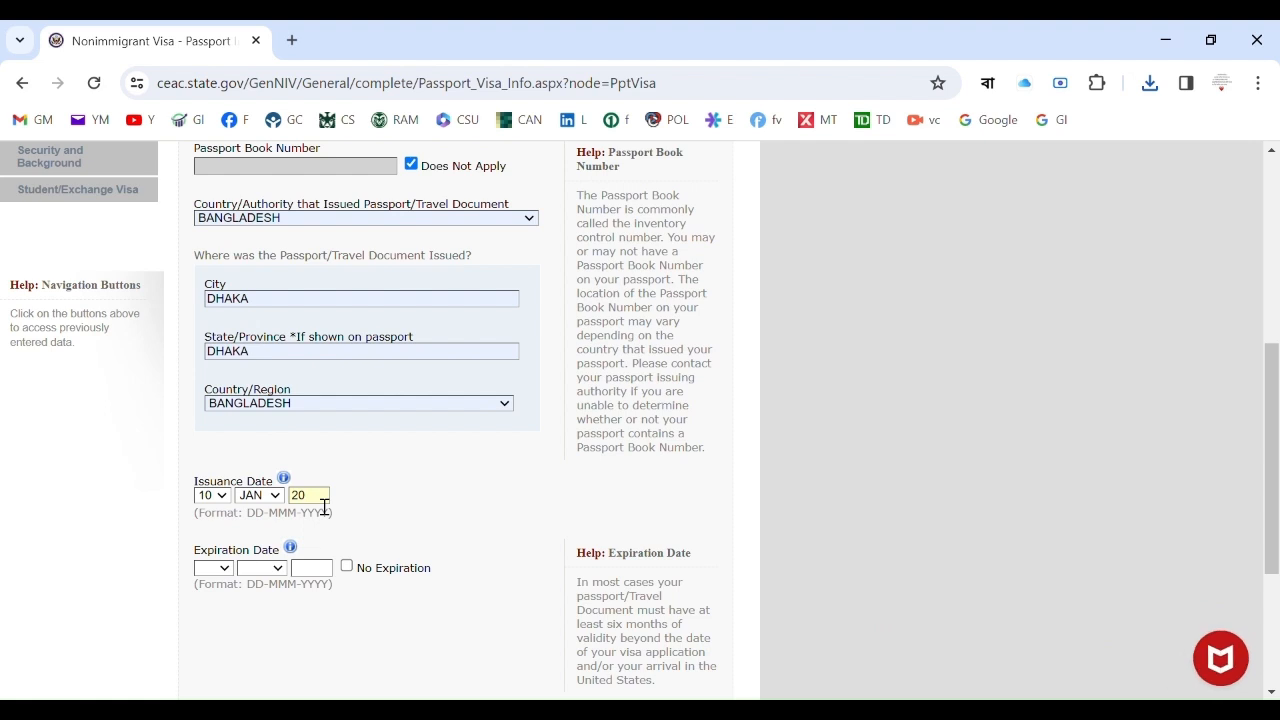
{"action": "type", "text": "21"}
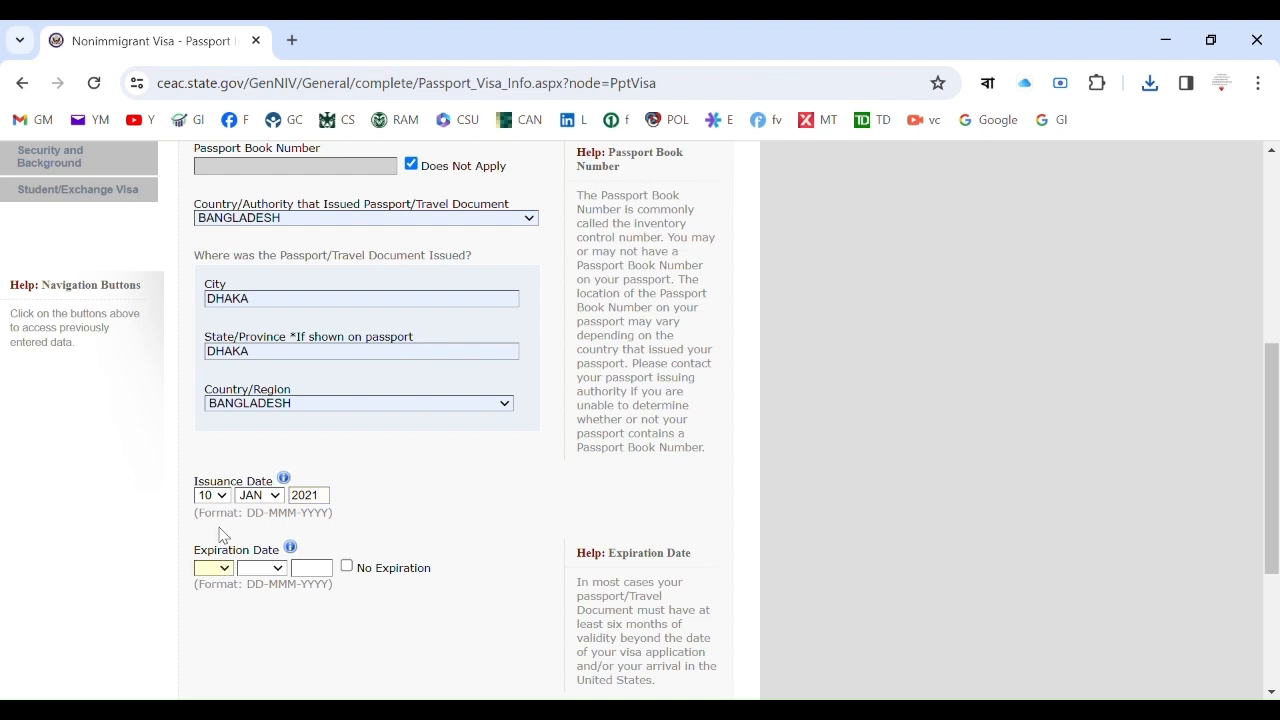
{"action": "type", "text": "0"}
{"action": "key", "text": "j"}
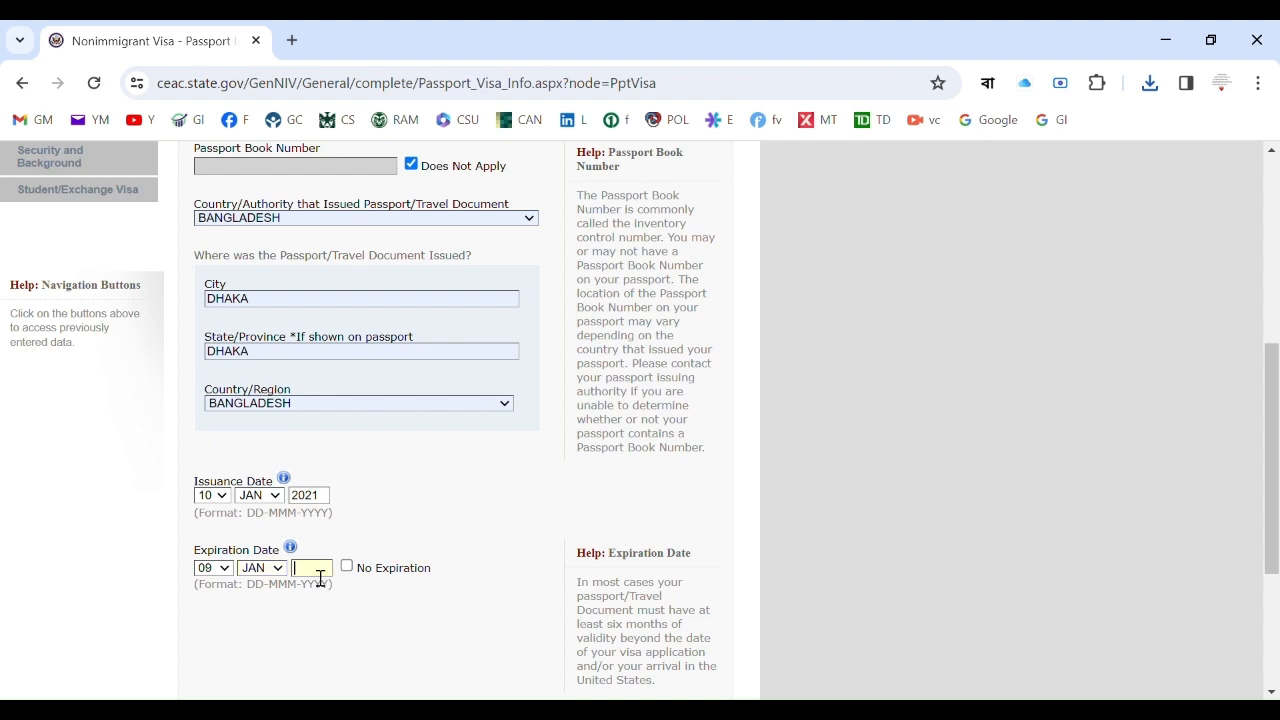
{"action": "type", "text": "2031"}
{"action": "left_click_drag", "start_coordinate": [1277, 380], "coordinate": [1277, 469]}
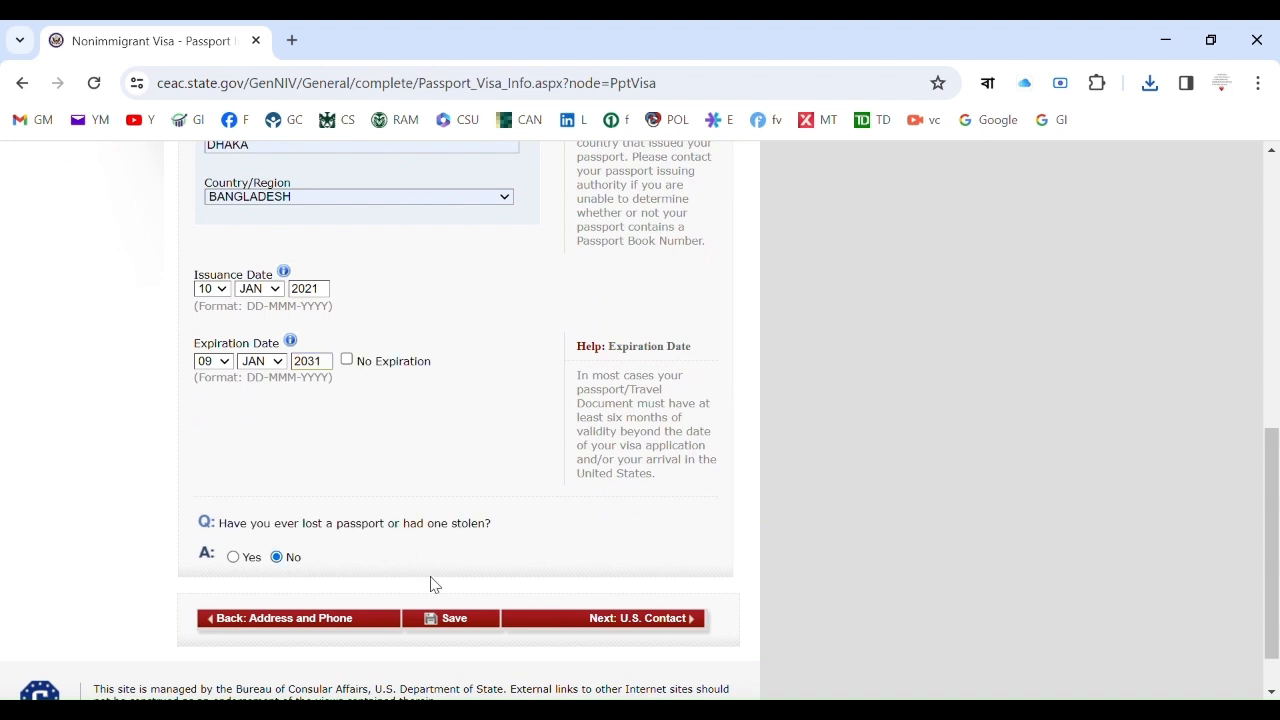
{"action": "scroll", "coordinate": [460, 628], "scroll_direction": "up", "scroll_amount": 1}
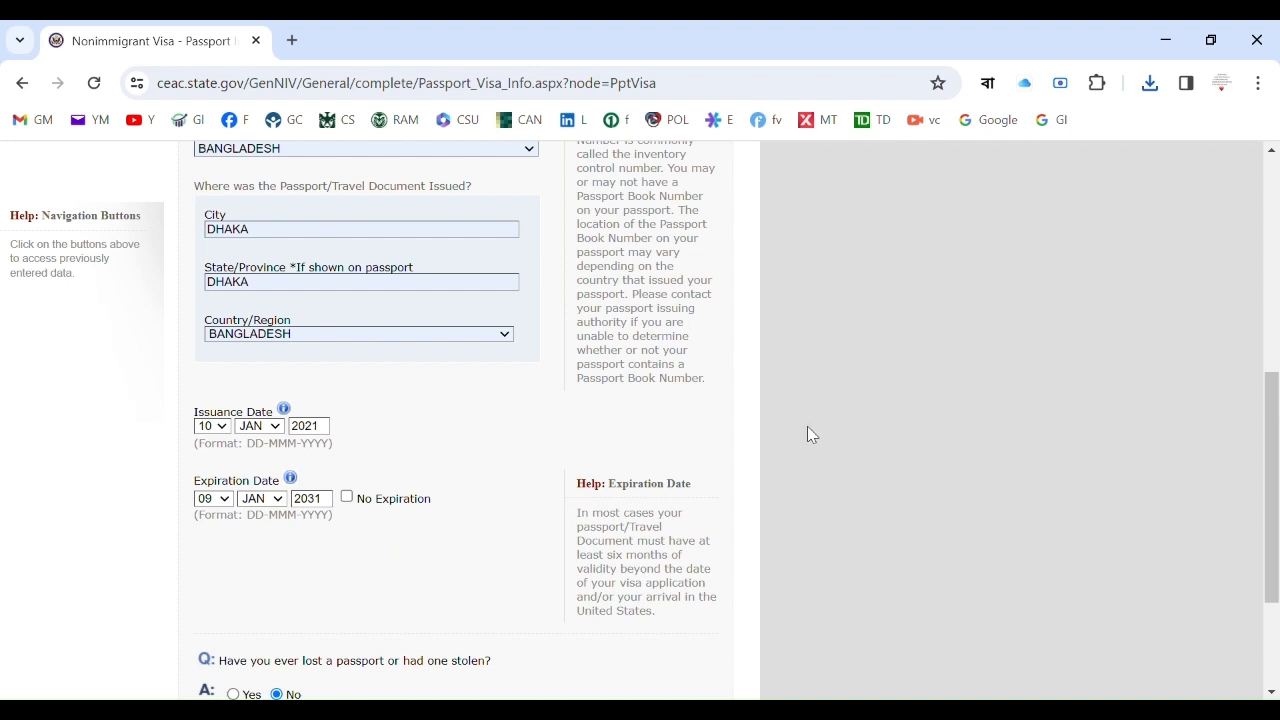
Save the Passport Information page and continue the application from the confirmation.
{"action": "scroll", "coordinate": [1277, 414], "scroll_direction": "down", "scroll_amount": 2}
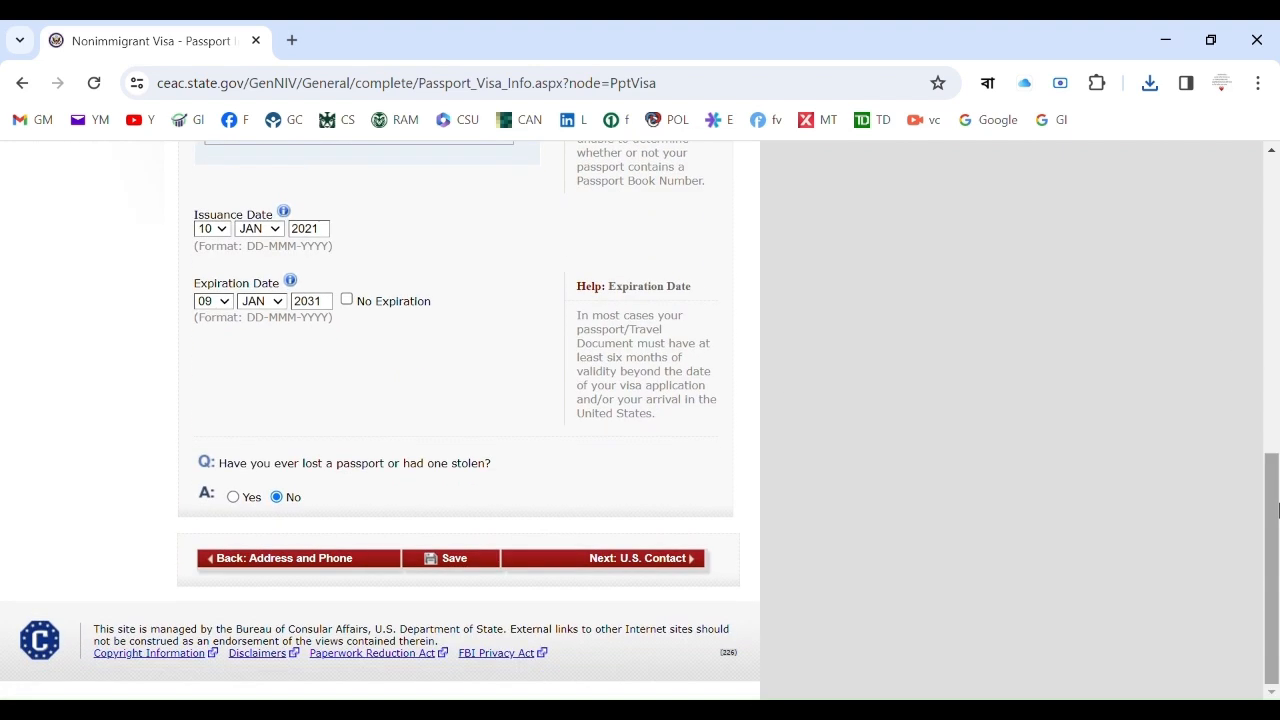
{"action": "left_click", "coordinate": [455, 560]}
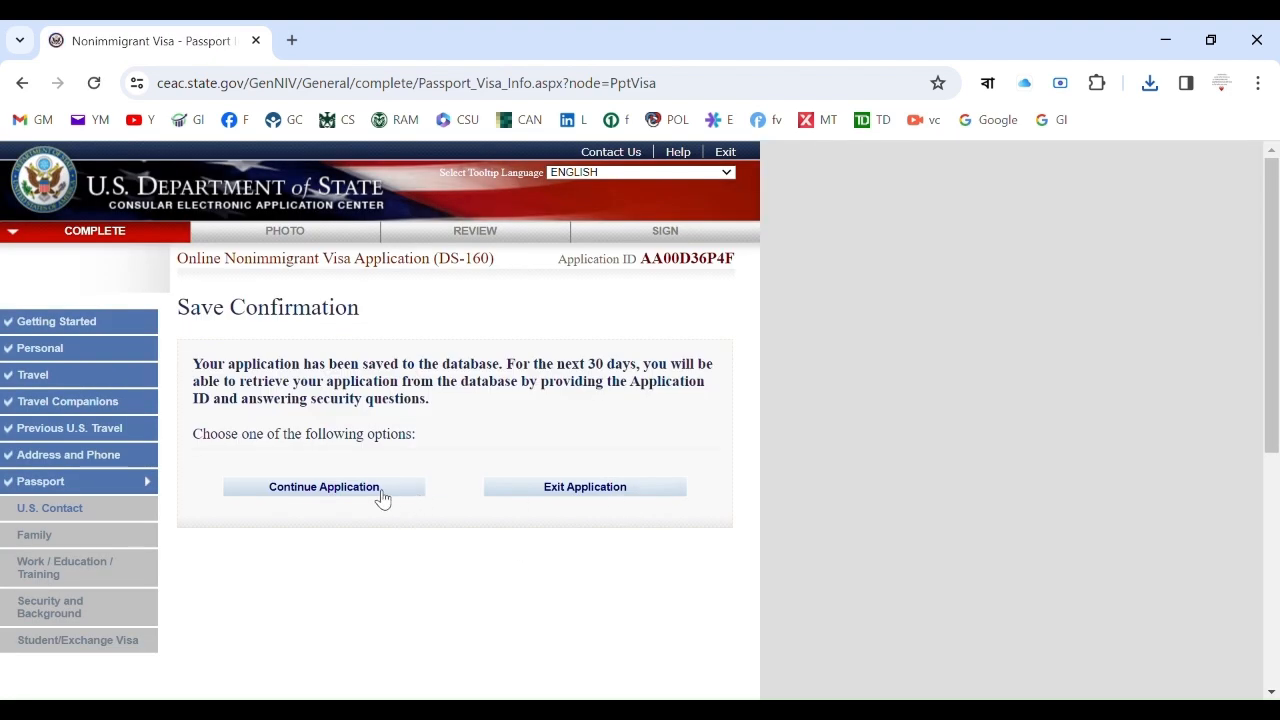
{"action": "left_click", "coordinate": [377, 494]}
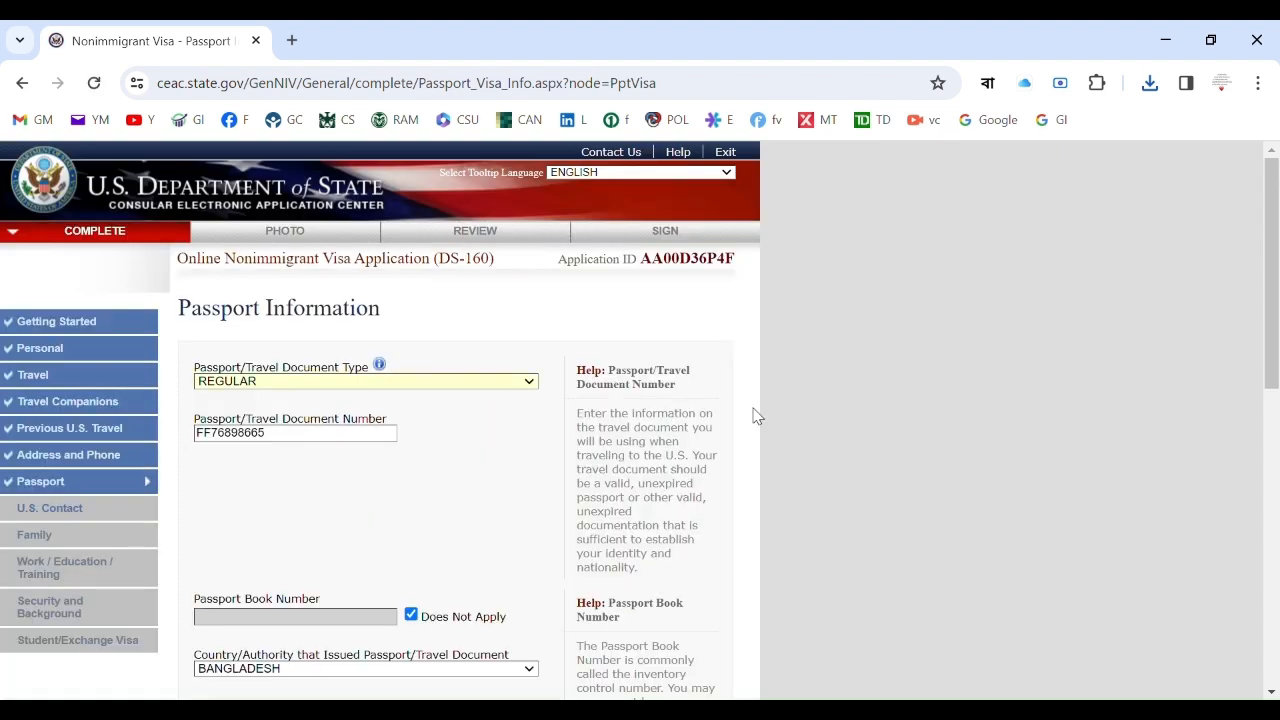
{"action": "left_click_drag", "start_coordinate": [1274, 252], "coordinate": [1266, 563]}
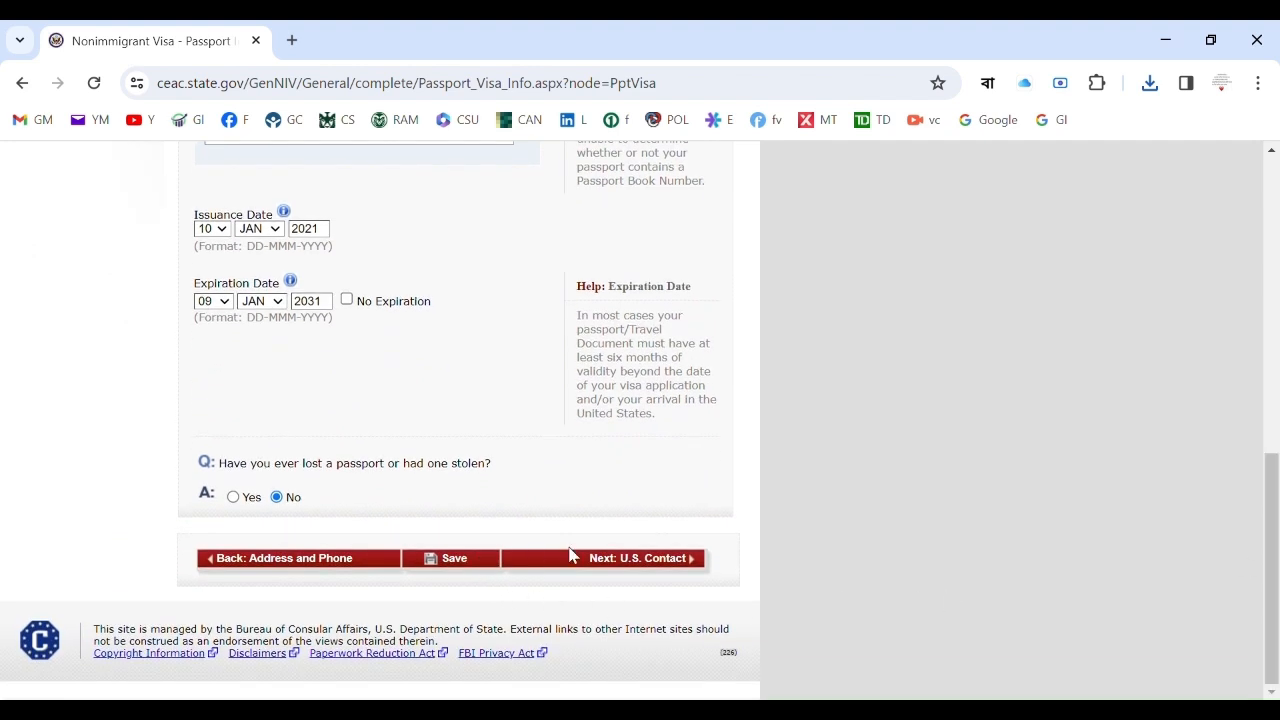
Advance from the Passport page to the U.S. Point of Contact page.
{"action": "left_click", "coordinate": [640, 562]}
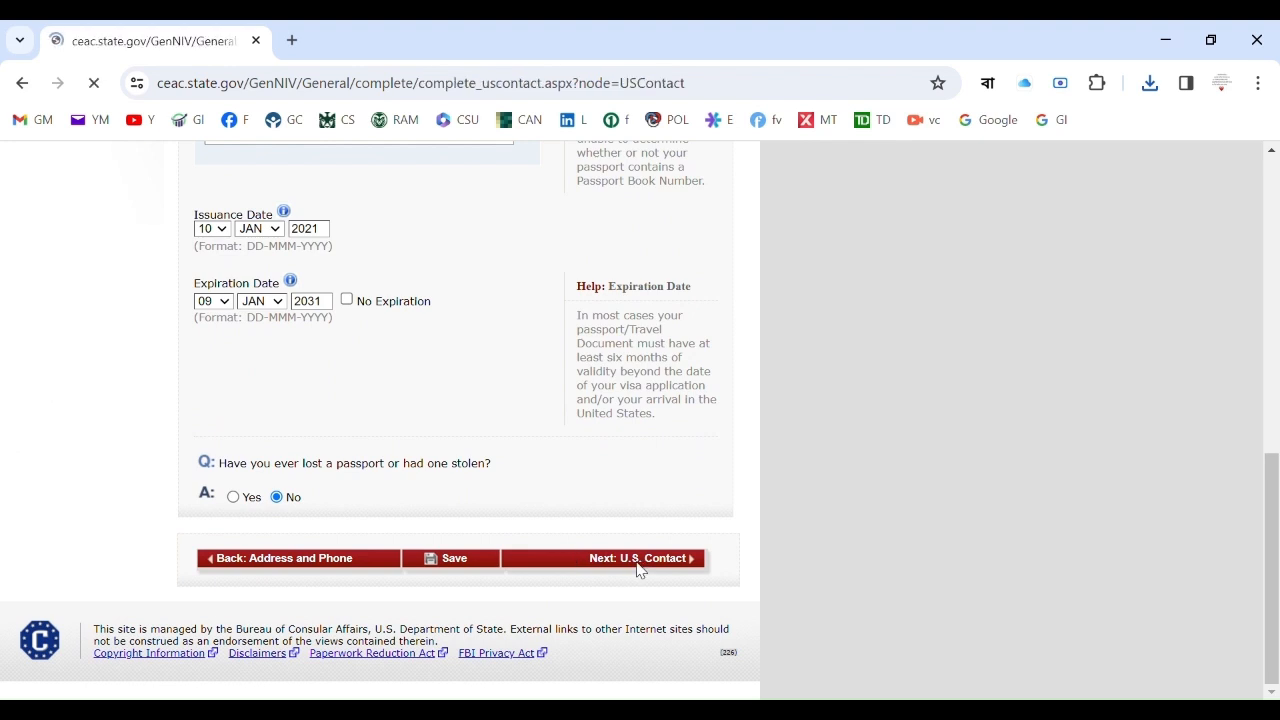